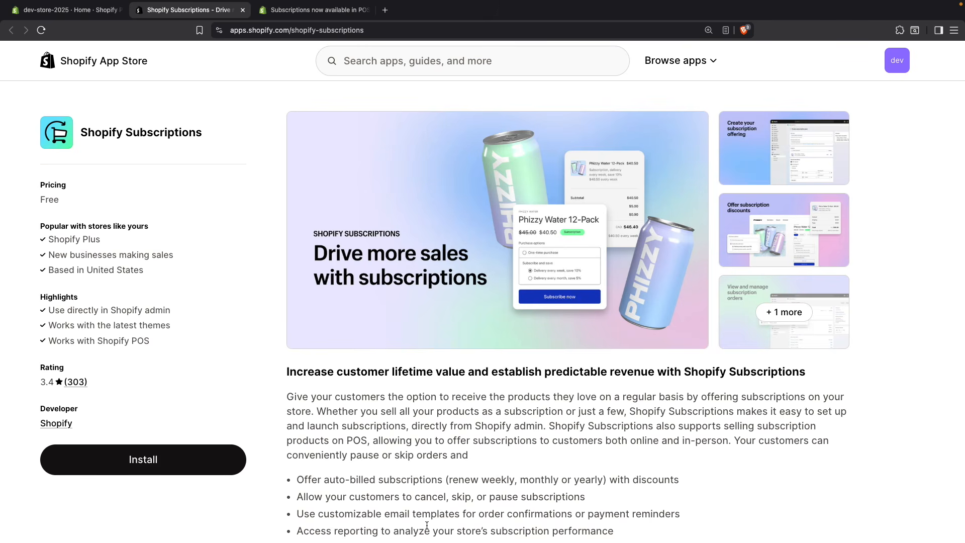
Step: Review the changelog post on subscriptions in POS and the Shopify POS highlight on the Shopify Subscriptions app page
{"action": "left_click", "coordinate": [302, 10]}
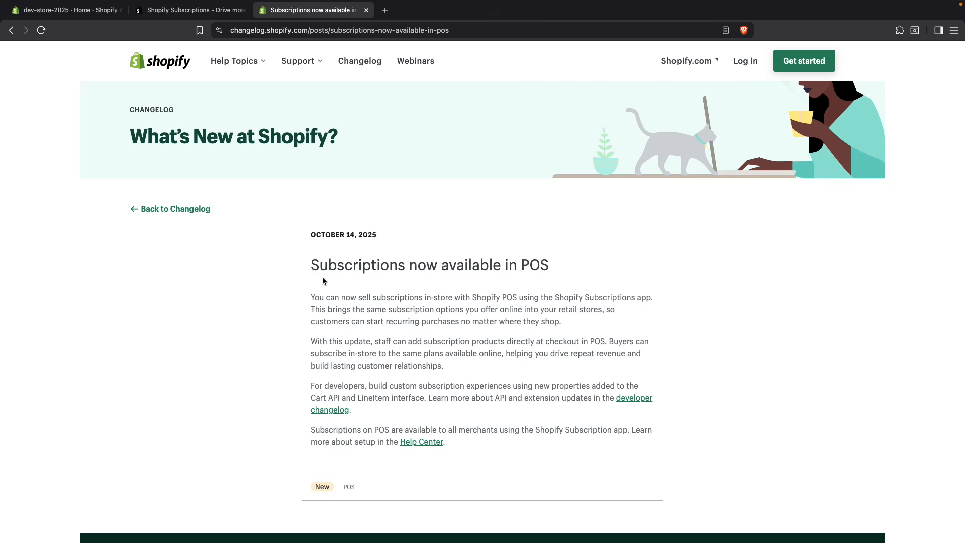
{"action": "left_click_drag", "start_coordinate": [312, 270], "coordinate": [410, 272]}
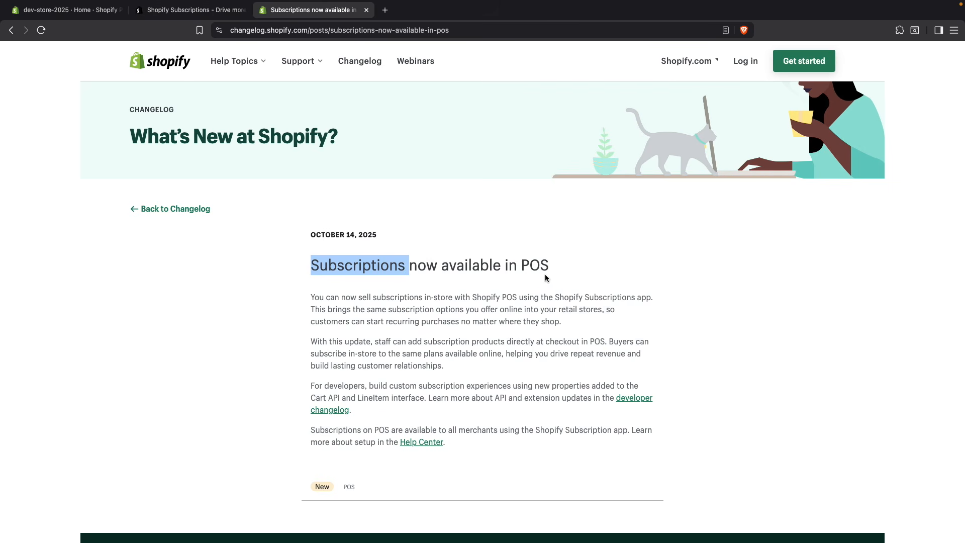
{"action": "left_click", "coordinate": [191, 10]}
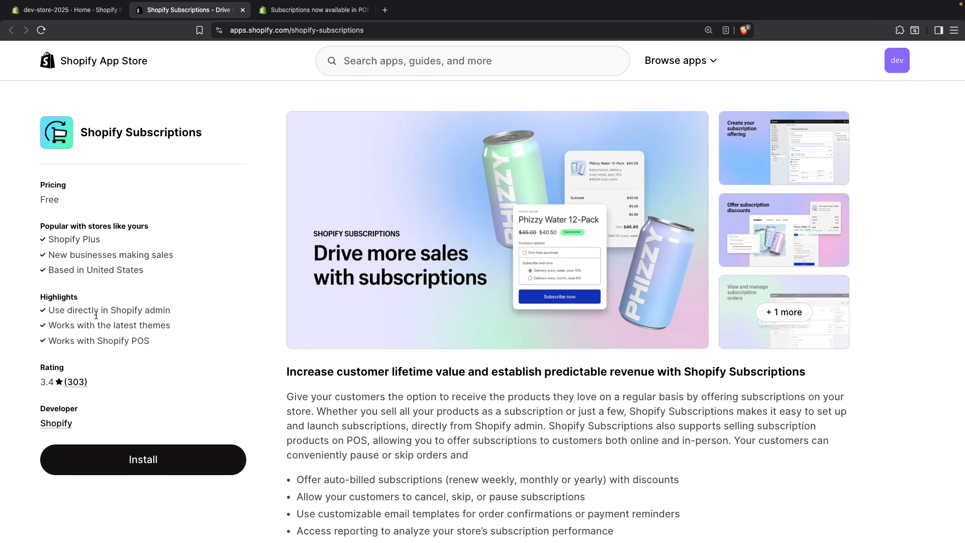
{"action": "triple_click", "coordinate": [84, 340]}
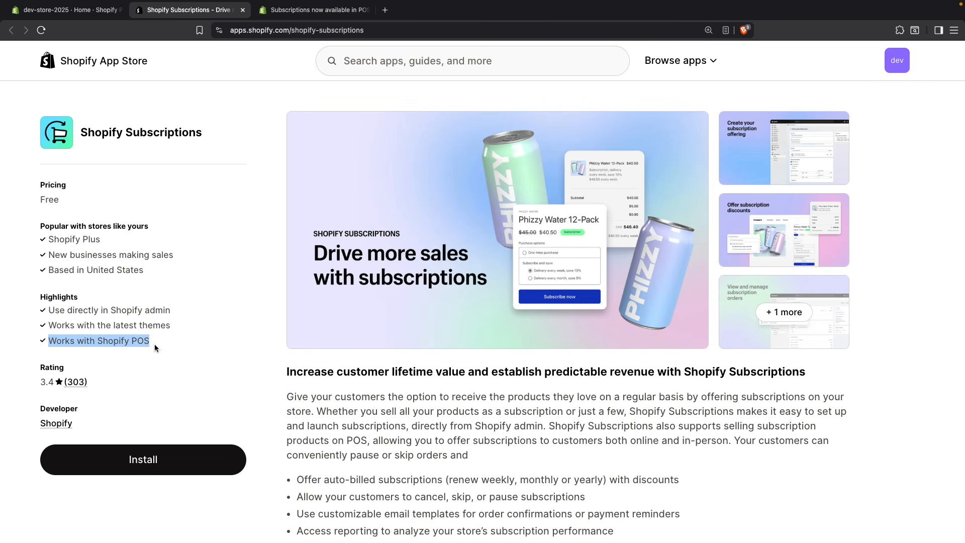
{"action": "left_click", "coordinate": [249, 207]}
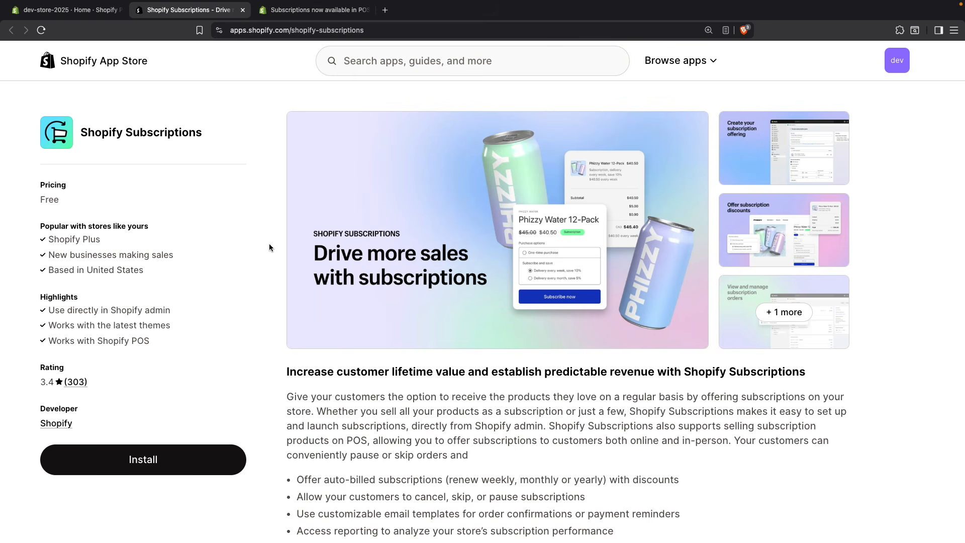
Step: From the store admin, search the Shopify App Store for "shopify subscriptions" and install the Shopify Subscriptions app
{"action": "key", "text": "ctrl+shift+Tab"}
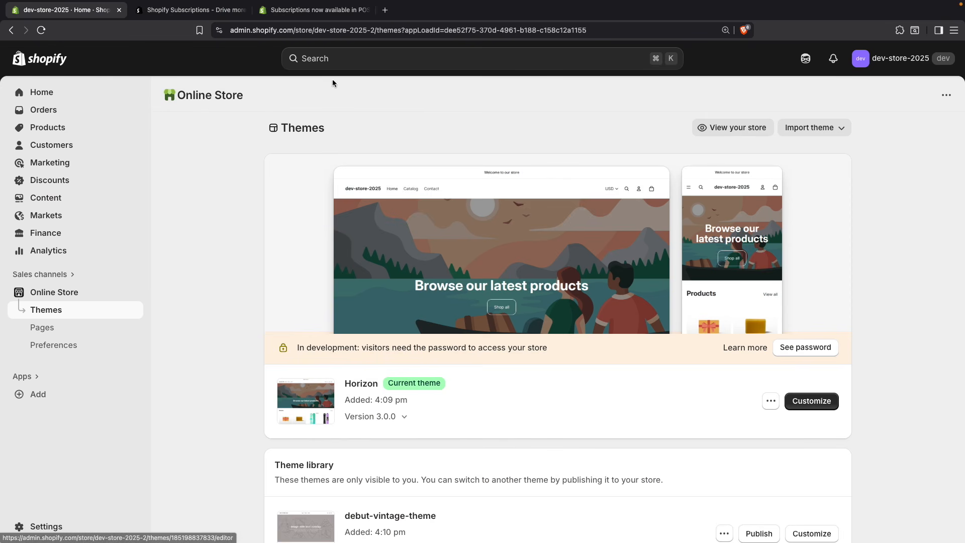
{"action": "left_click", "coordinate": [327, 64]}
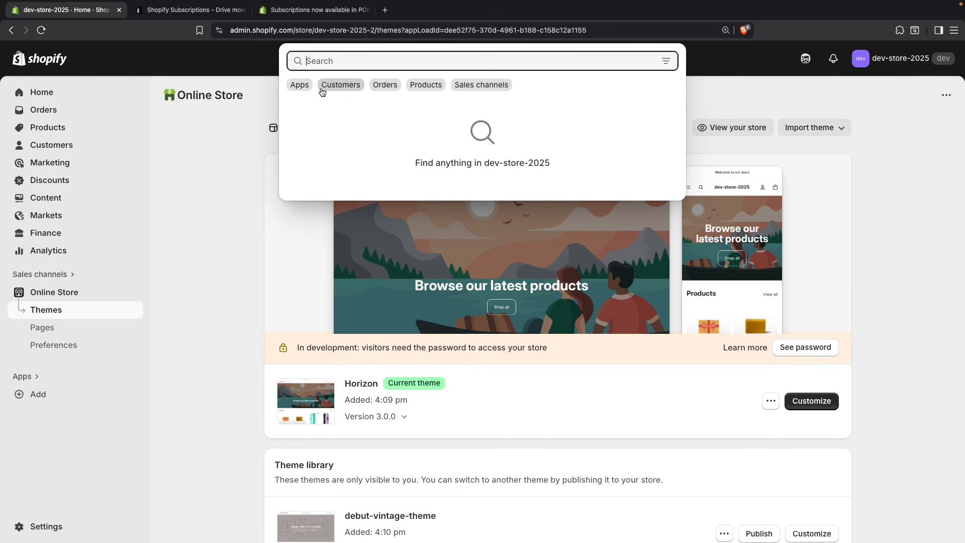
{"action": "type", "text": "shopify subscriptions"}
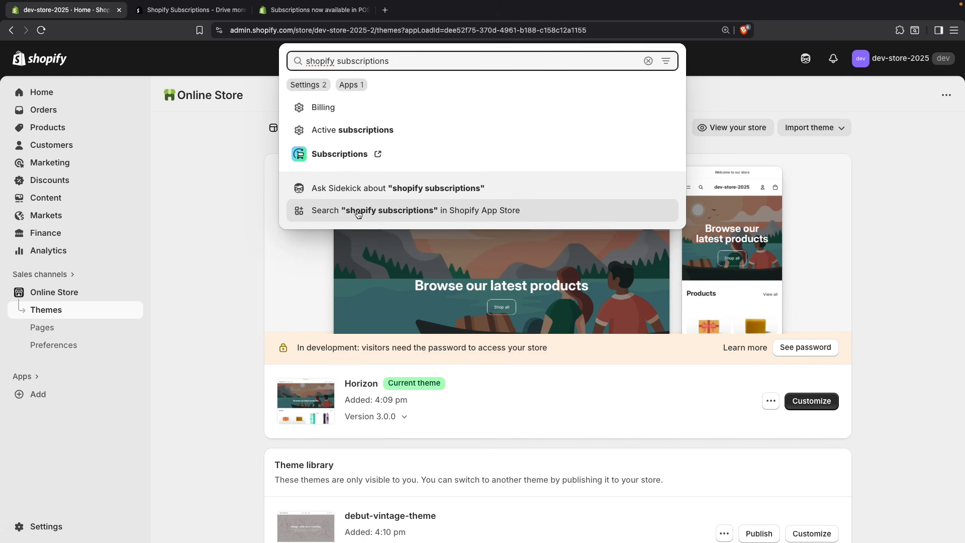
{"action": "left_click", "coordinate": [359, 212]}
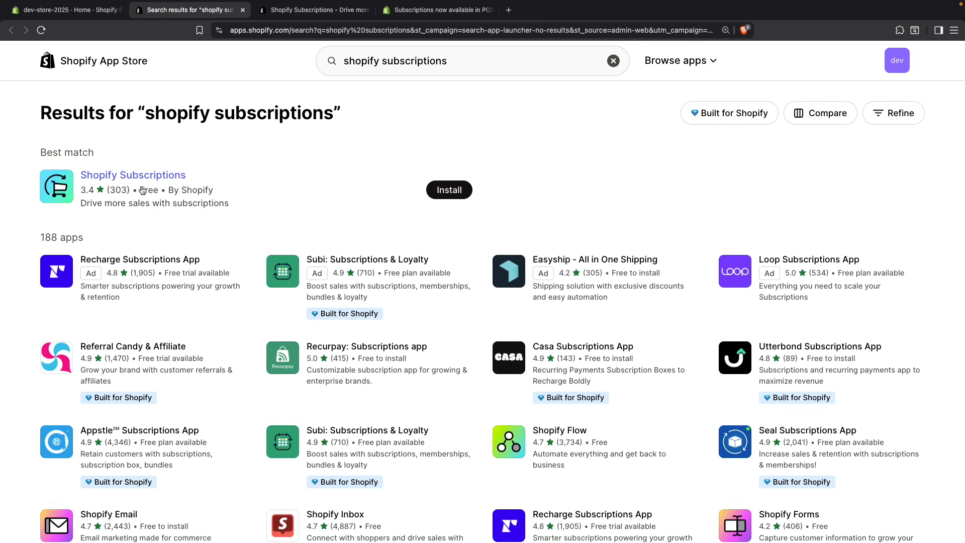
{"action": "left_click", "coordinate": [441, 194]}
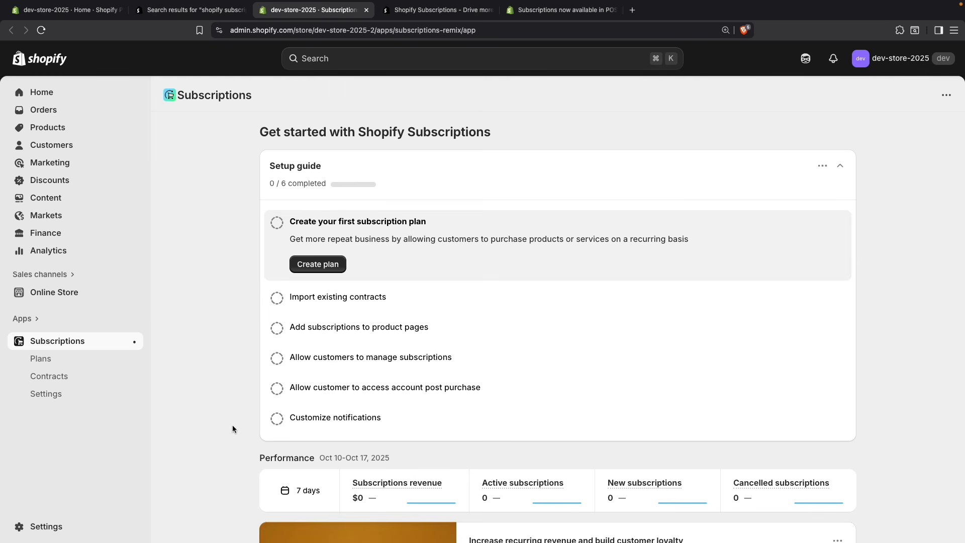
Step: Start a new subscription plan in the Subscriptions app and review its title field
{"action": "left_click", "coordinate": [60, 364]}
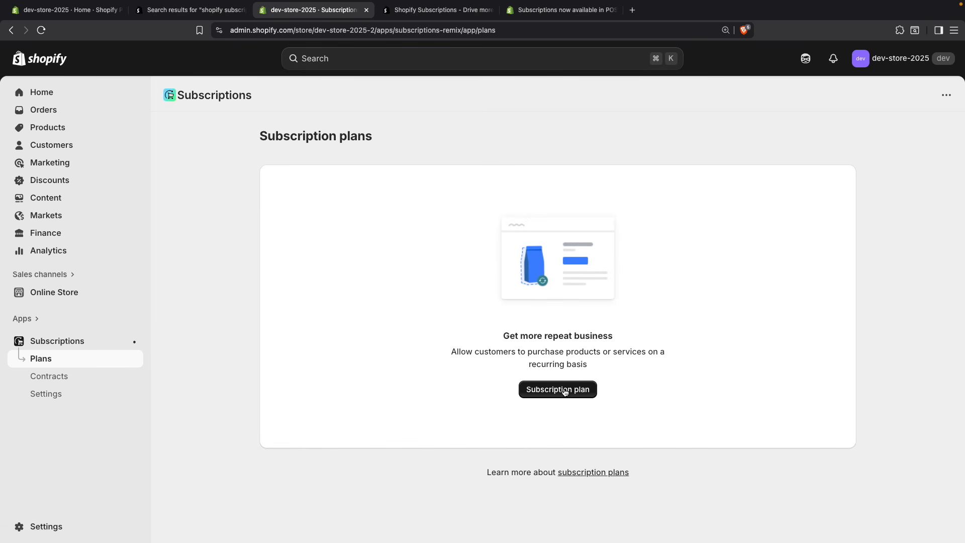
{"action": "left_click", "coordinate": [562, 391]}
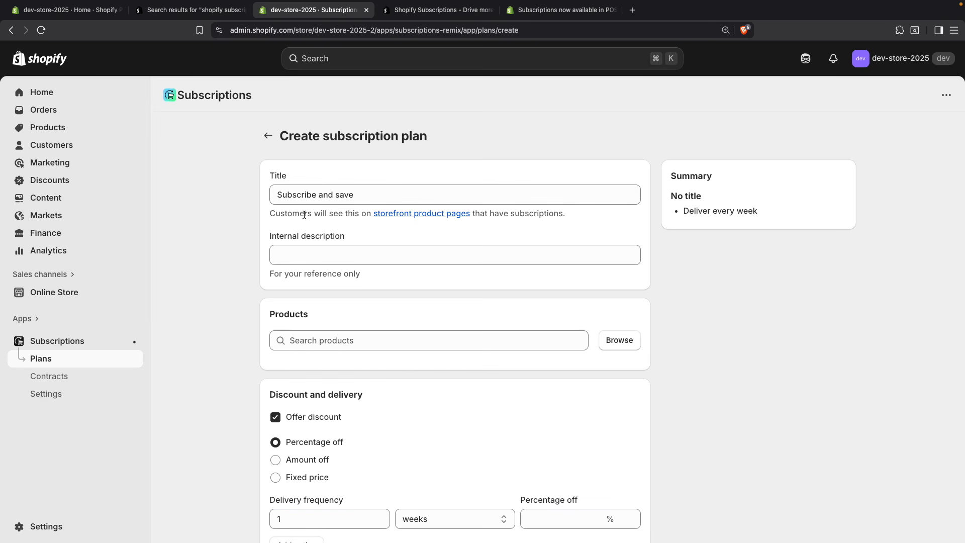
{"action": "scroll", "coordinate": [327, 236], "scroll_direction": "down", "scroll_amount": 1}
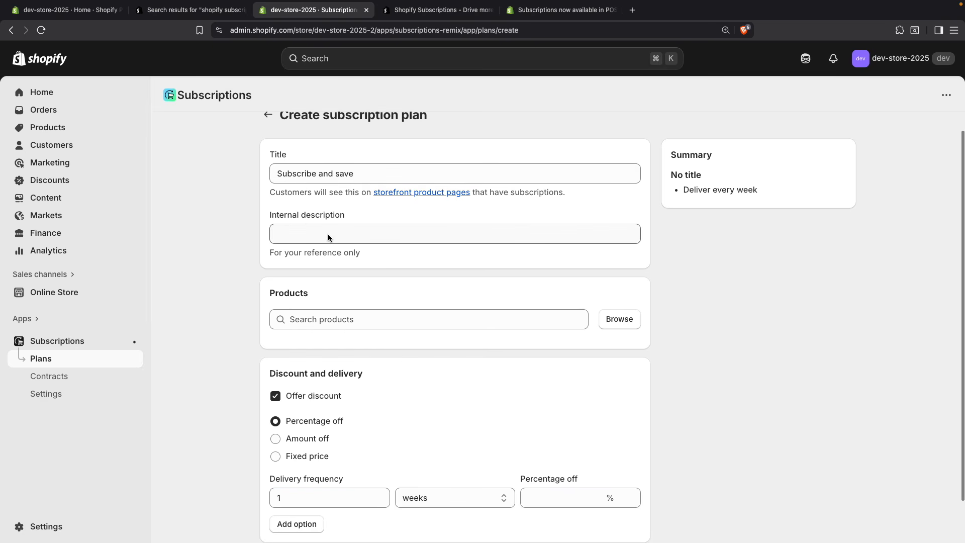
{"action": "scroll", "coordinate": [328, 235], "scroll_direction": "up", "scroll_amount": 1}
{"action": "triple_click", "coordinate": [300, 195]}
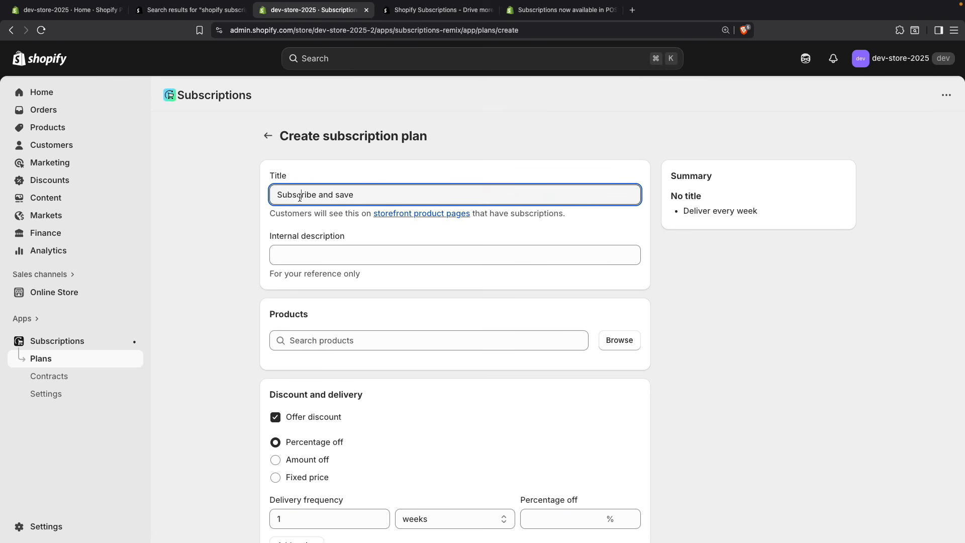
{"action": "left_click", "coordinate": [378, 195]}
{"action": "left_click_drag", "start_coordinate": [370, 197], "coordinate": [330, 195]}
{"action": "left_click", "coordinate": [367, 197]}
Step: Enter "Subscription test" as the plan's internal description
{"action": "left_click", "coordinate": [330, 251]}
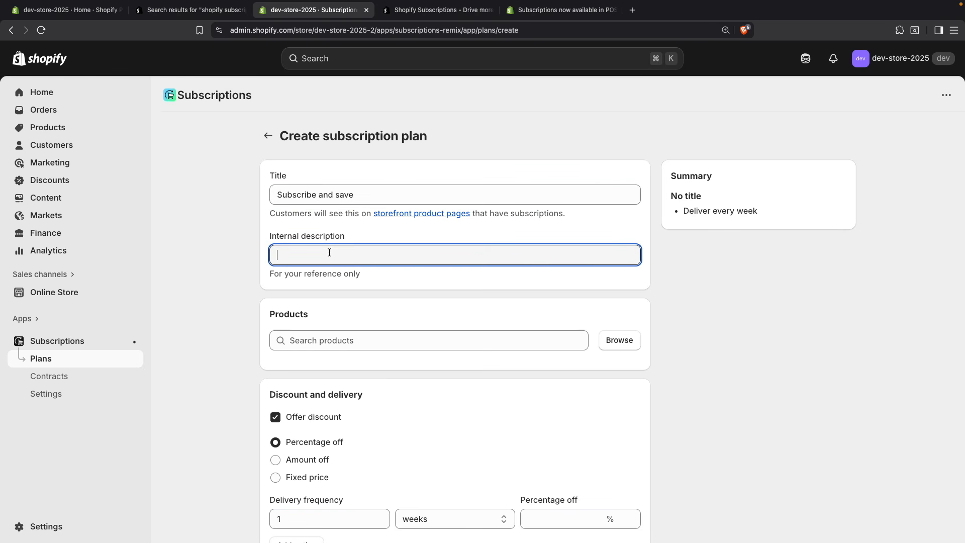
{"action": "triple_click", "coordinate": [292, 273]}
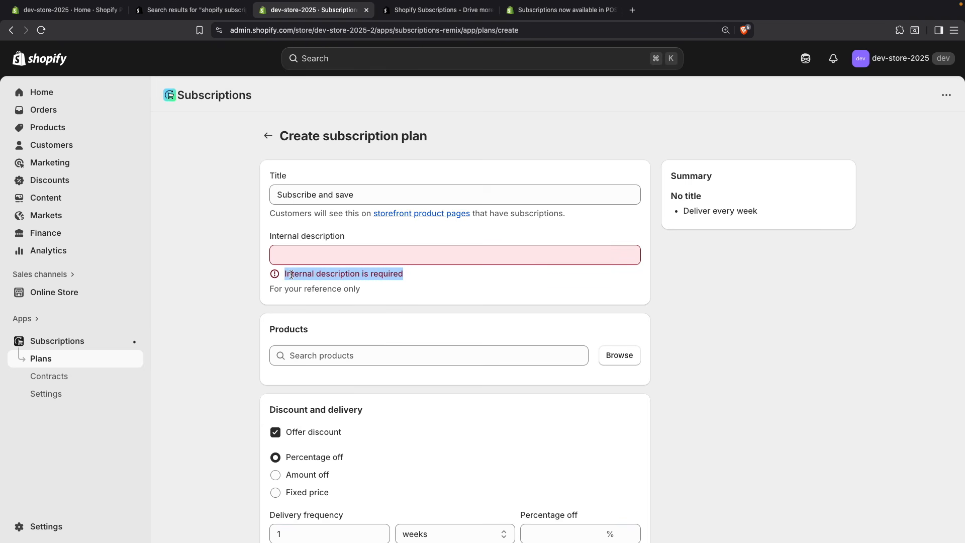
{"action": "left_click", "coordinate": [307, 253]}
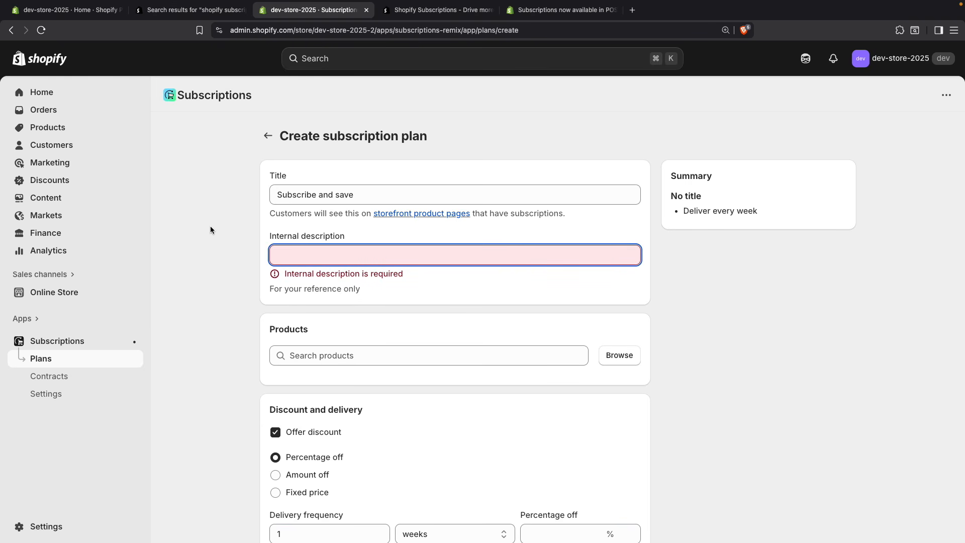
{"action": "type", "text": "Subscription"}
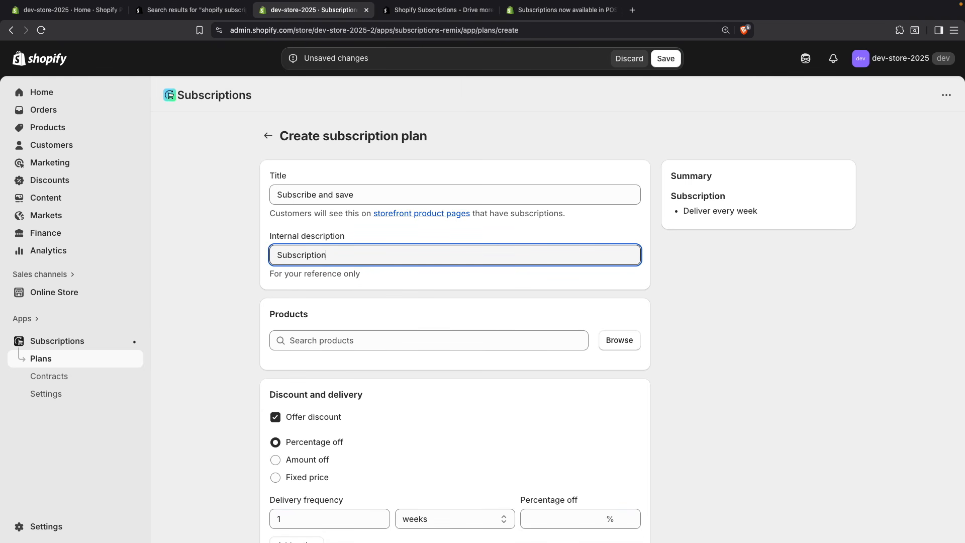
{"action": "type", "text": " test"}
Step: Add The Collection Snowboard: Liquid and The Collection Snowboard: Oxygen to the plan's products
{"action": "left_click", "coordinate": [289, 337]}
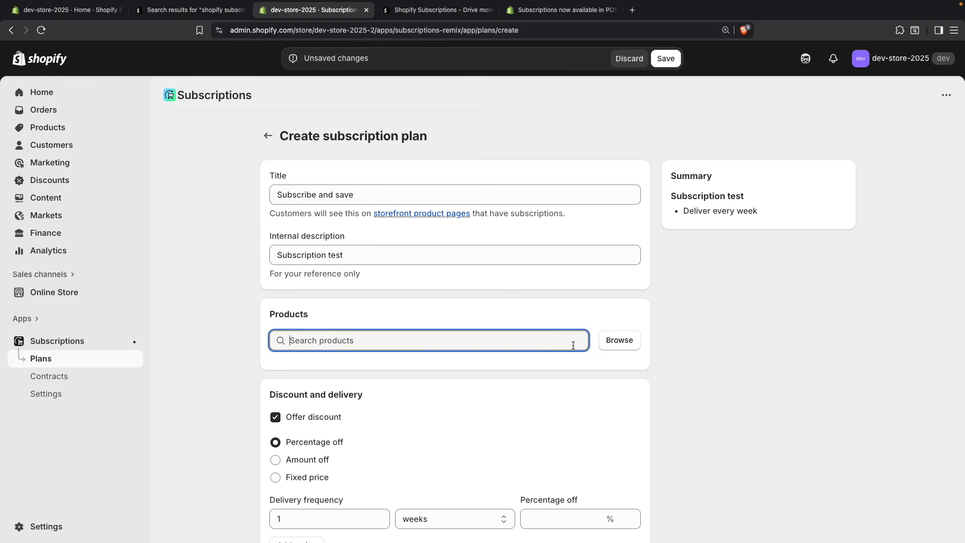
{"action": "left_click", "coordinate": [611, 348]}
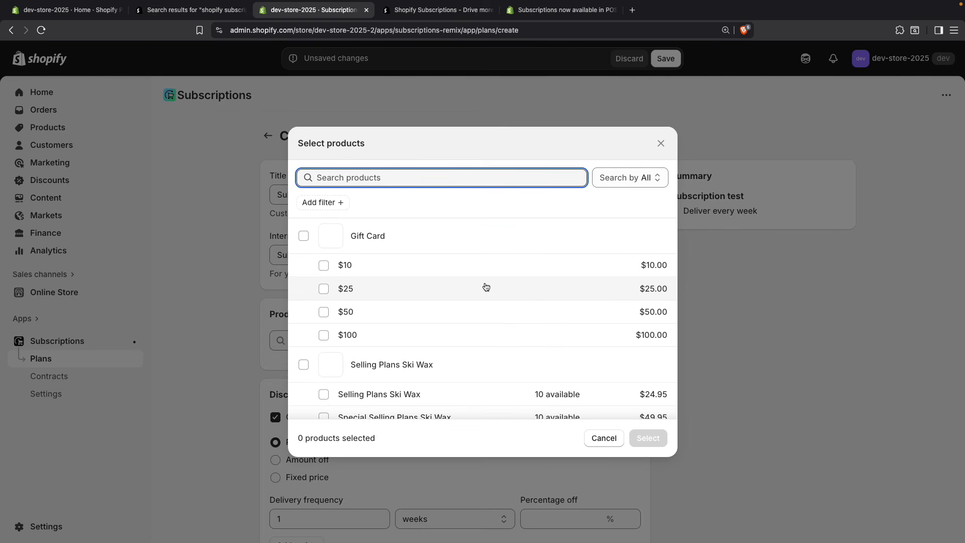
{"action": "scroll", "coordinate": [432, 301], "scroll_direction": "down", "scroll_amount": 5}
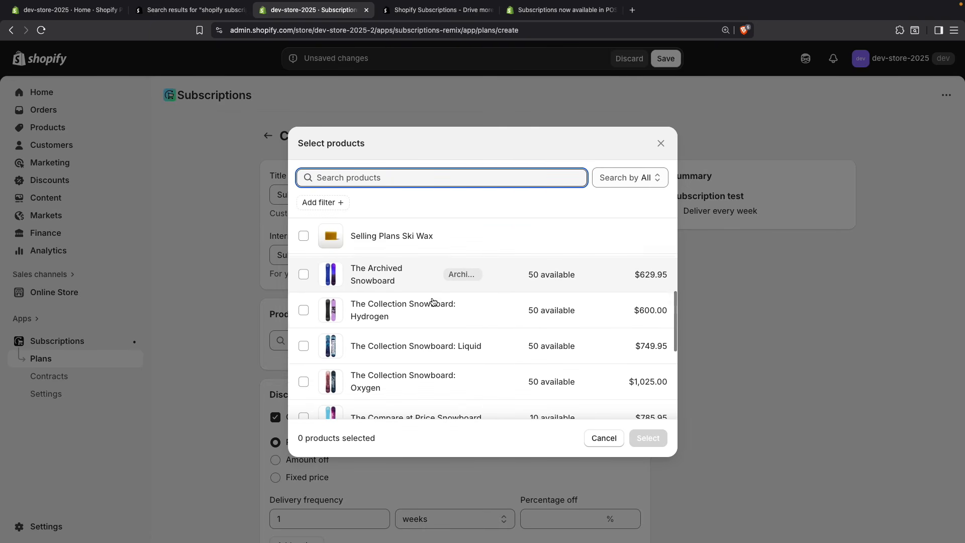
{"action": "left_click", "coordinate": [303, 346]}
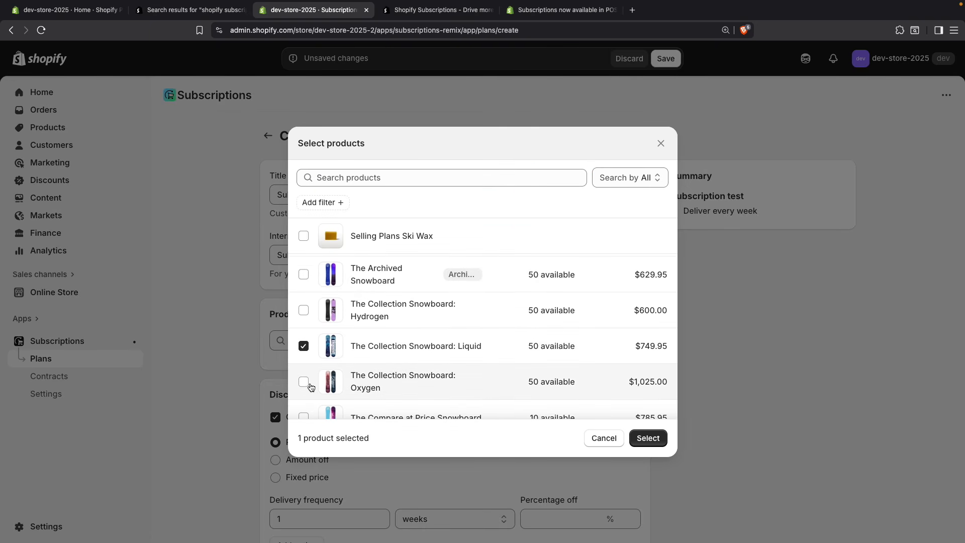
{"action": "left_click", "coordinate": [304, 381]}
{"action": "left_click", "coordinate": [648, 438]}
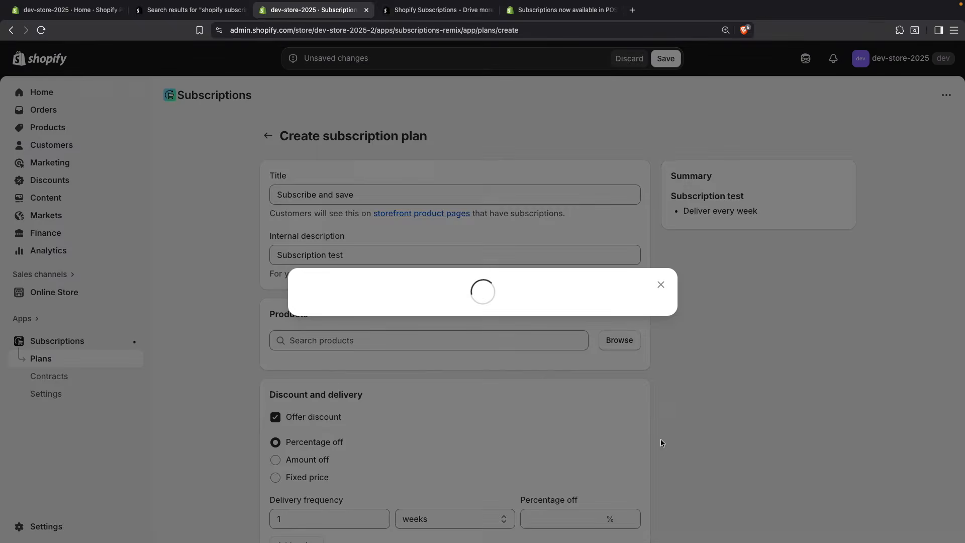
Step: Add only the Dawn variant of The Complete Snowboard to the plan's products
{"action": "scroll", "coordinate": [698, 410], "scroll_direction": "down", "scroll_amount": 1}
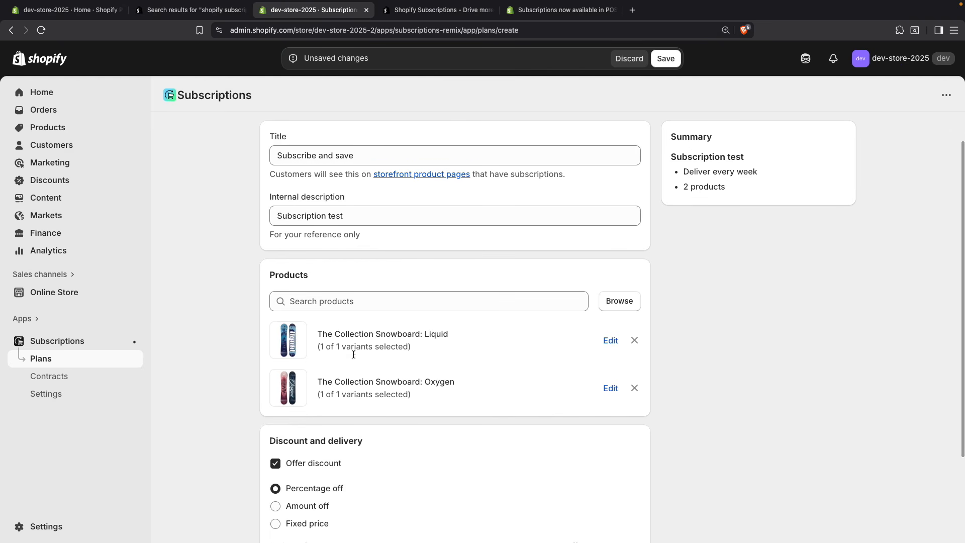
{"action": "scroll", "coordinate": [382, 329], "scroll_direction": "up", "scroll_amount": 1}
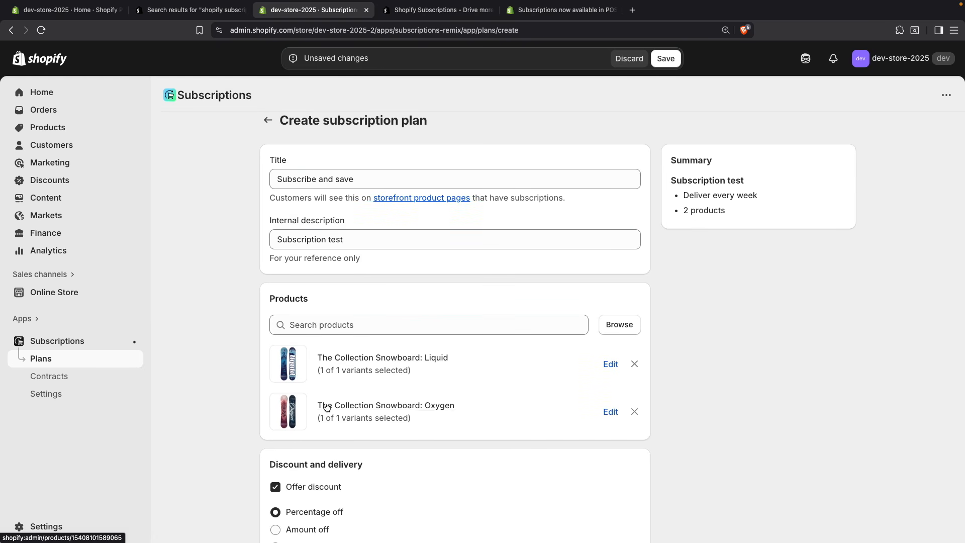
{"action": "scroll", "coordinate": [221, 312], "scroll_direction": "up", "scroll_amount": 1}
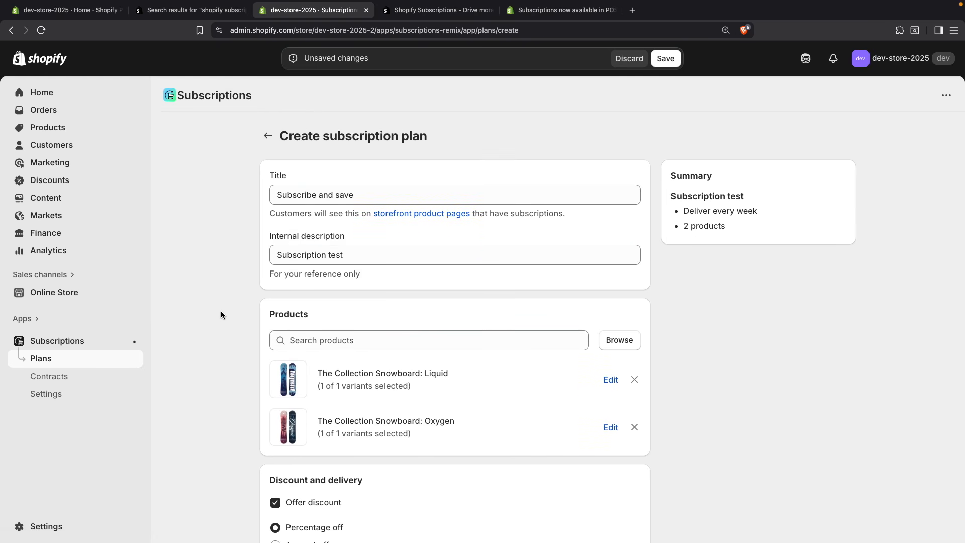
{"action": "left_click", "coordinate": [621, 345]}
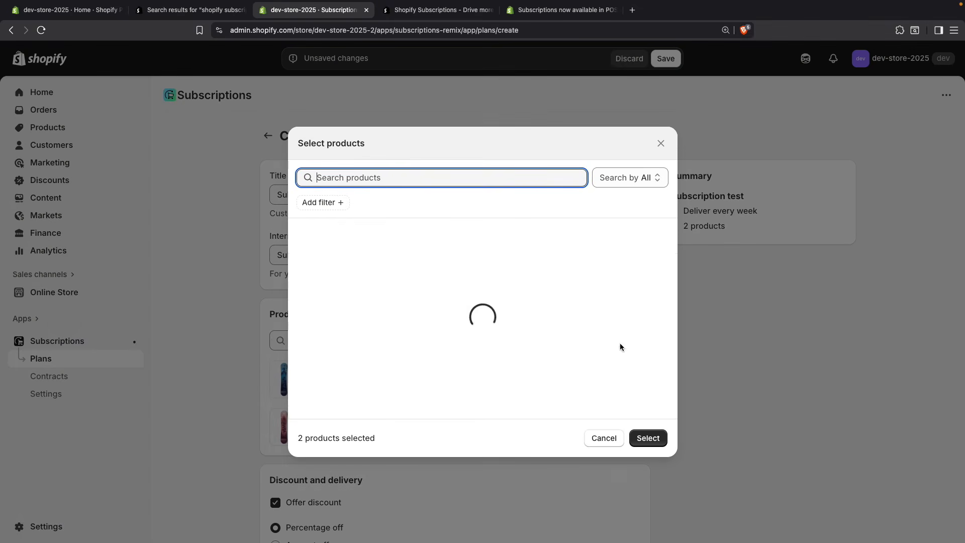
{"action": "scroll", "coordinate": [424, 358], "scroll_direction": "down", "scroll_amount": 5}
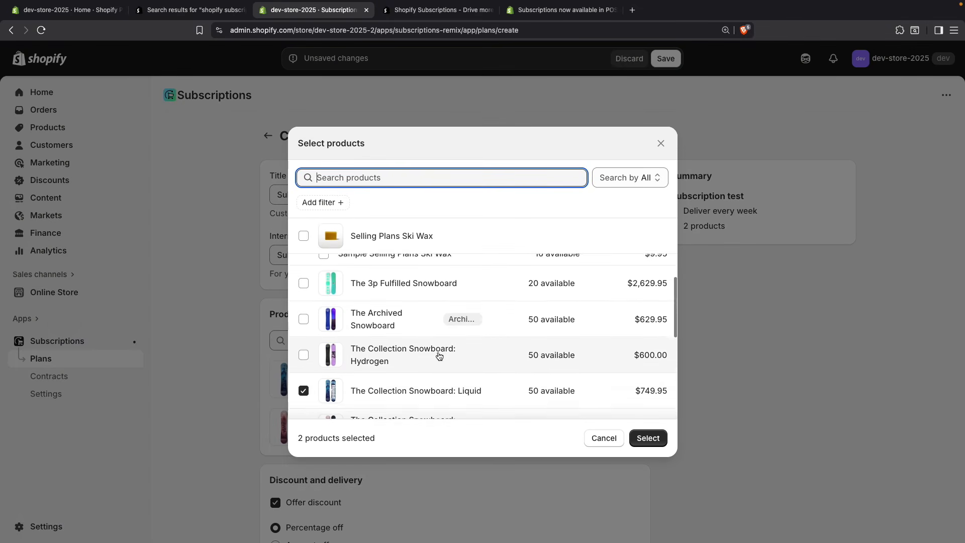
{"action": "scroll", "coordinate": [438, 355], "scroll_direction": "down", "scroll_amount": 5}
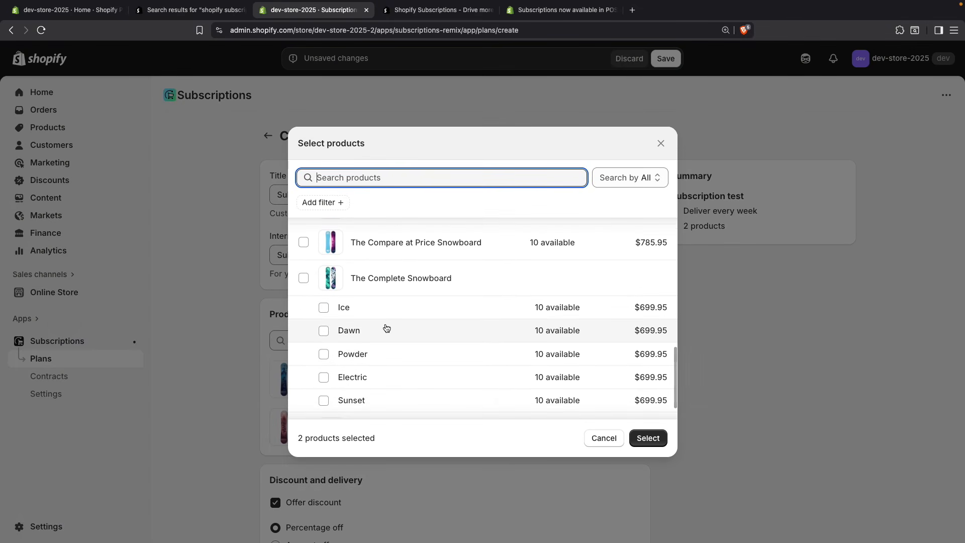
{"action": "left_click", "coordinate": [365, 330]}
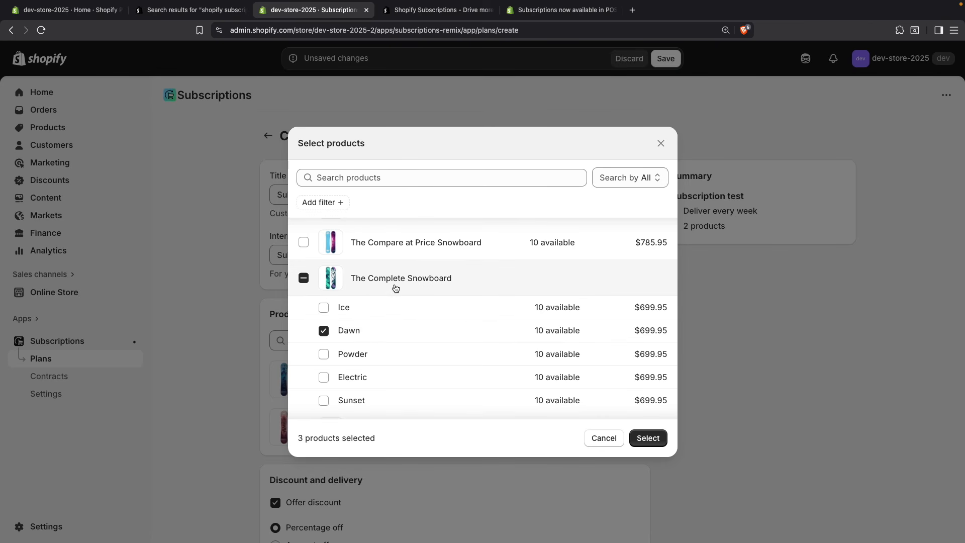
{"action": "left_click", "coordinate": [651, 437]}
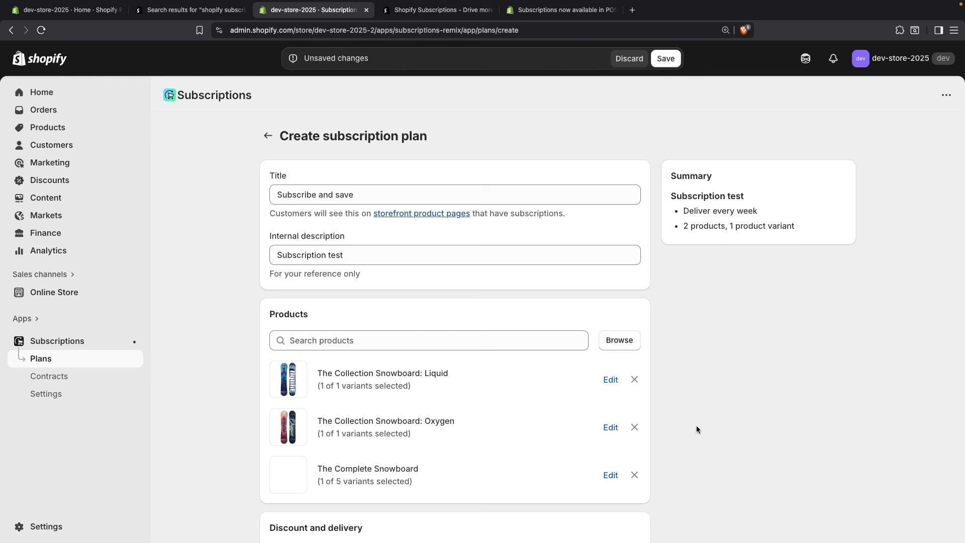
Step: Turn the plan's discount offer off and back on in the discount and delivery settings
{"action": "scroll", "coordinate": [694, 392], "scroll_direction": "down", "scroll_amount": 1}
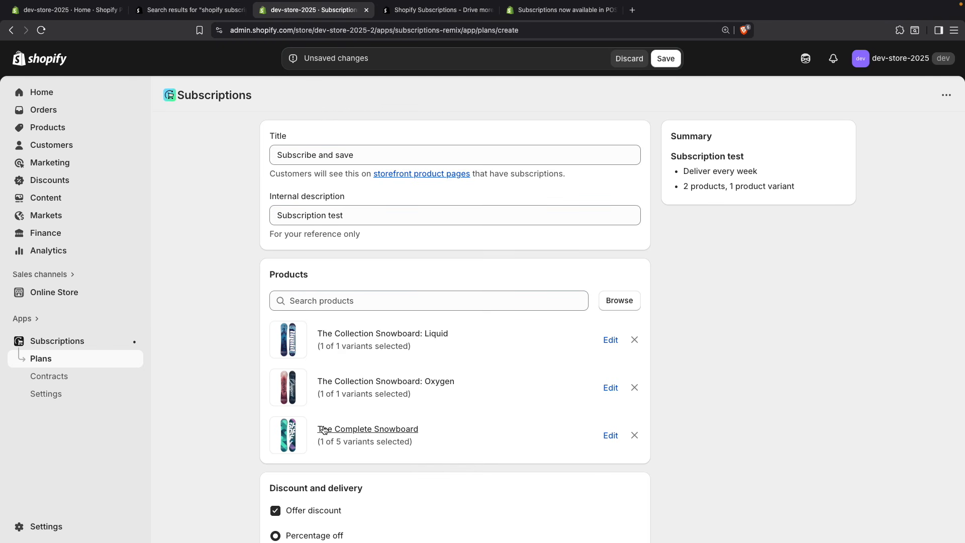
{"action": "scroll", "coordinate": [323, 429], "scroll_direction": "down", "scroll_amount": 5}
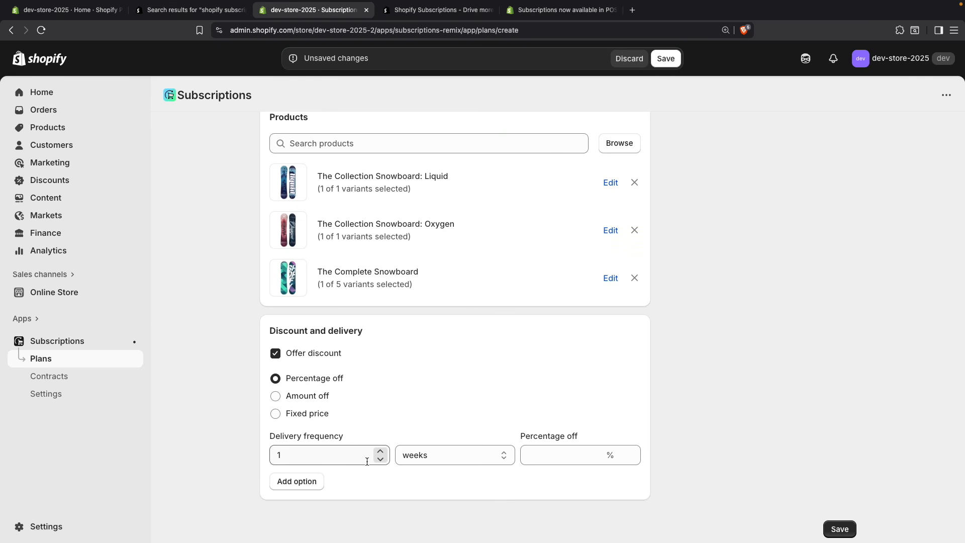
{"action": "scroll", "coordinate": [386, 458], "scroll_direction": "up", "scroll_amount": 1}
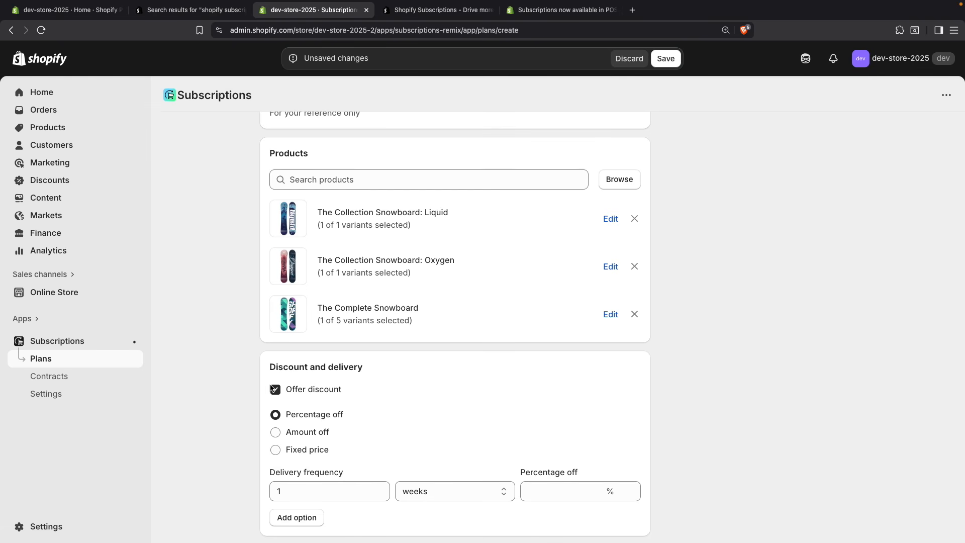
{"action": "scroll", "coordinate": [291, 414], "scroll_direction": "down", "scroll_amount": 1}
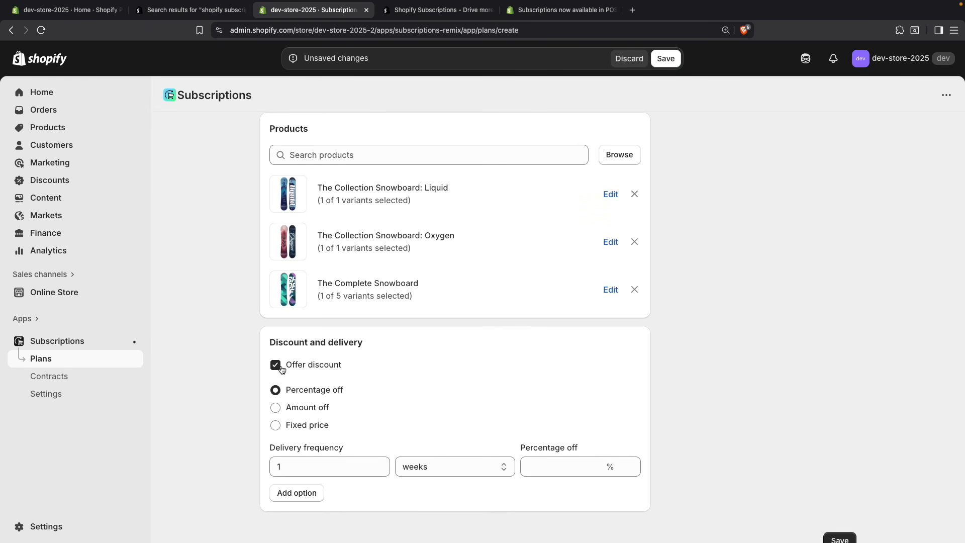
{"action": "left_click", "coordinate": [280, 368]}
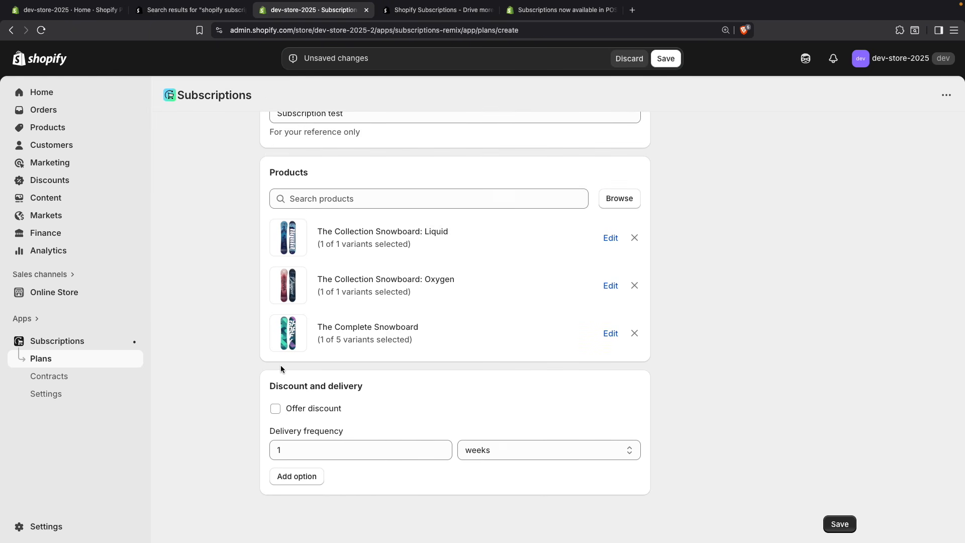
{"action": "left_click", "coordinate": [275, 409]}
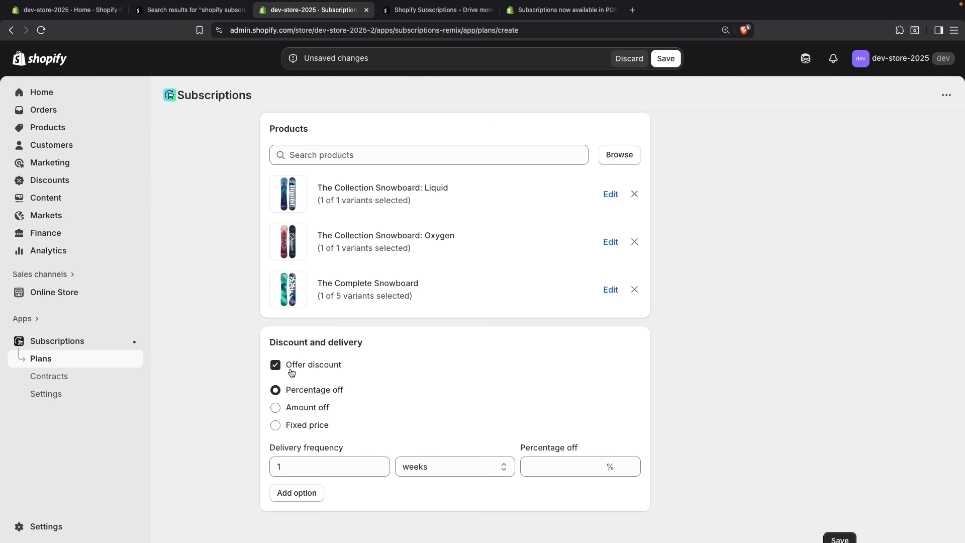
Step: Set the first delivery option's frequency unit to months and its discount to 15% off
{"action": "left_click", "coordinate": [433, 472]}
{"action": "left_click", "coordinate": [437, 478]}
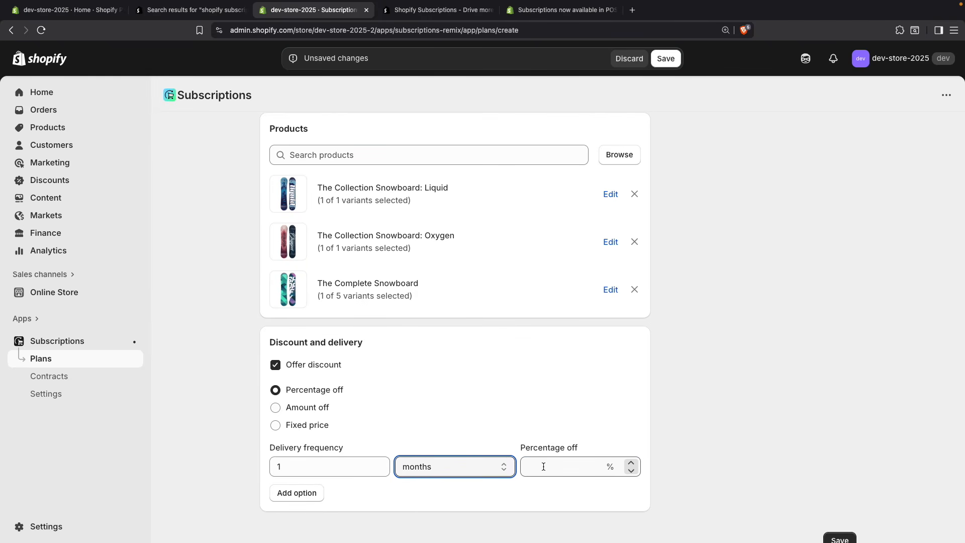
{"action": "left_click", "coordinate": [552, 466]}
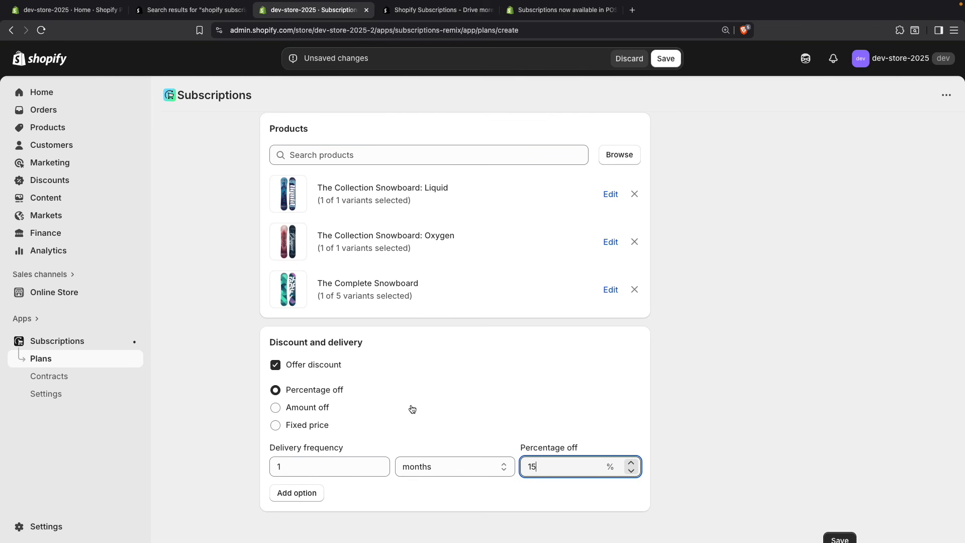
{"action": "left_click", "coordinate": [690, 464]}
Step: Add a second delivery option with a frequency of 2 months and 10% off
{"action": "scroll", "coordinate": [543, 445], "scroll_direction": "down", "scroll_amount": 1}
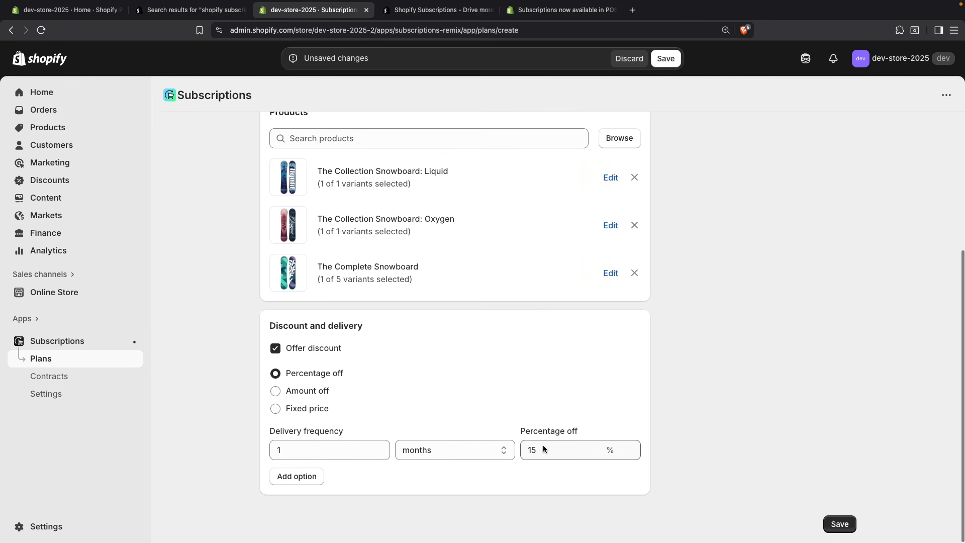
{"action": "left_click", "coordinate": [305, 480]}
{"action": "left_click", "coordinate": [338, 481]}
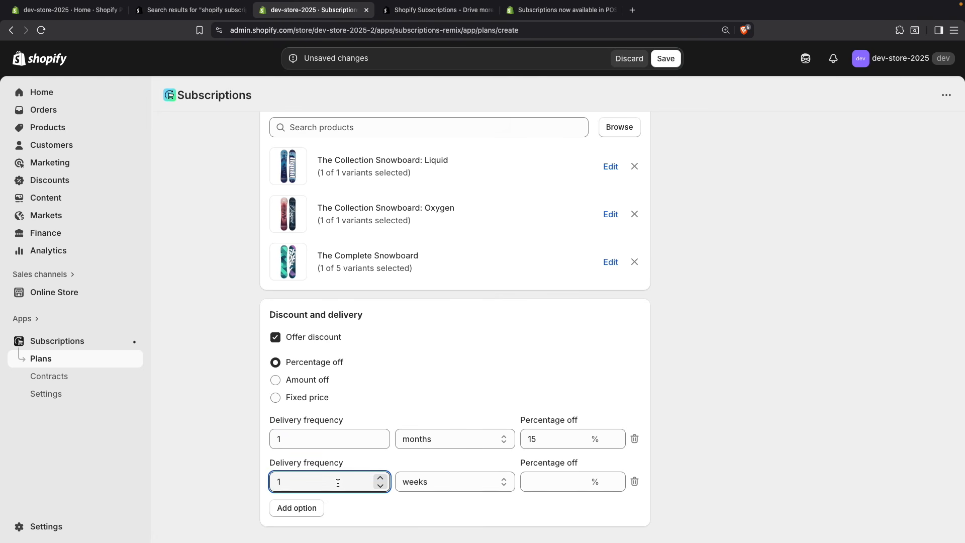
{"action": "type", "text": "2"}
{"action": "left_click", "coordinate": [465, 485]}
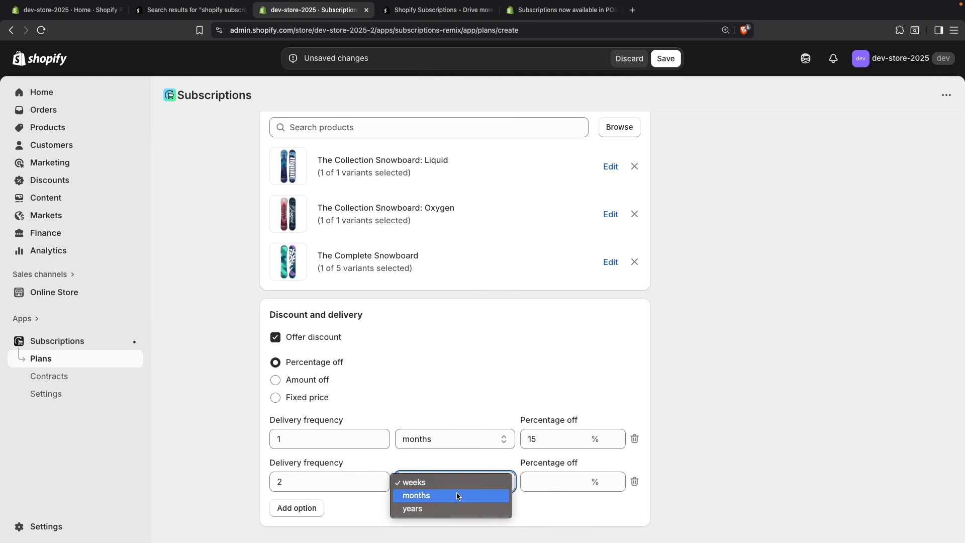
{"action": "left_click", "coordinate": [542, 492]}
{"action": "left_click", "coordinate": [554, 485]}
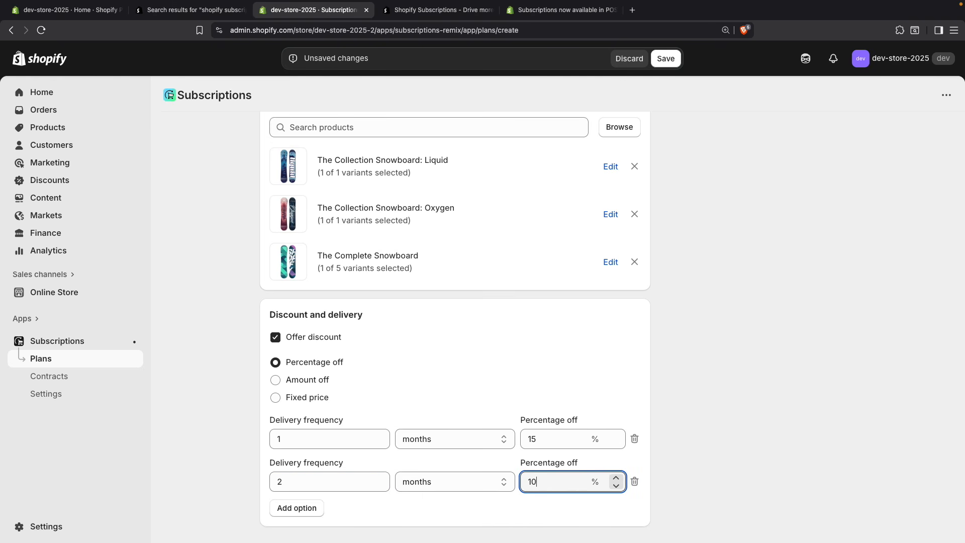
{"action": "left_click", "coordinate": [716, 454]}
Step: Add a third delivery option with a frequency of 1 year and 5% off, and save the subscription plan
{"action": "scroll", "coordinate": [715, 454], "scroll_direction": "down", "scroll_amount": 1}
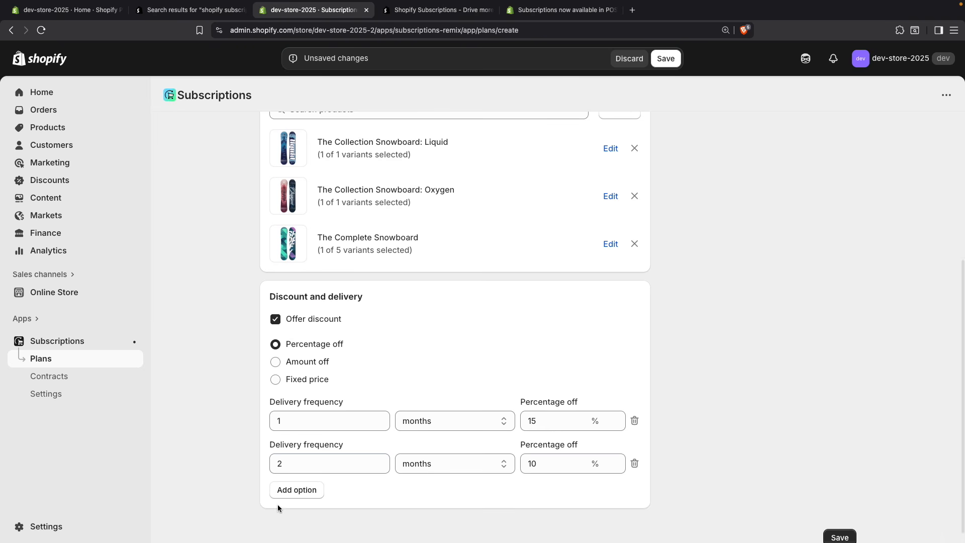
{"action": "left_click", "coordinate": [288, 496]}
{"action": "scroll", "coordinate": [333, 491], "scroll_direction": "down", "scroll_amount": 1}
{"action": "left_click", "coordinate": [331, 496]}
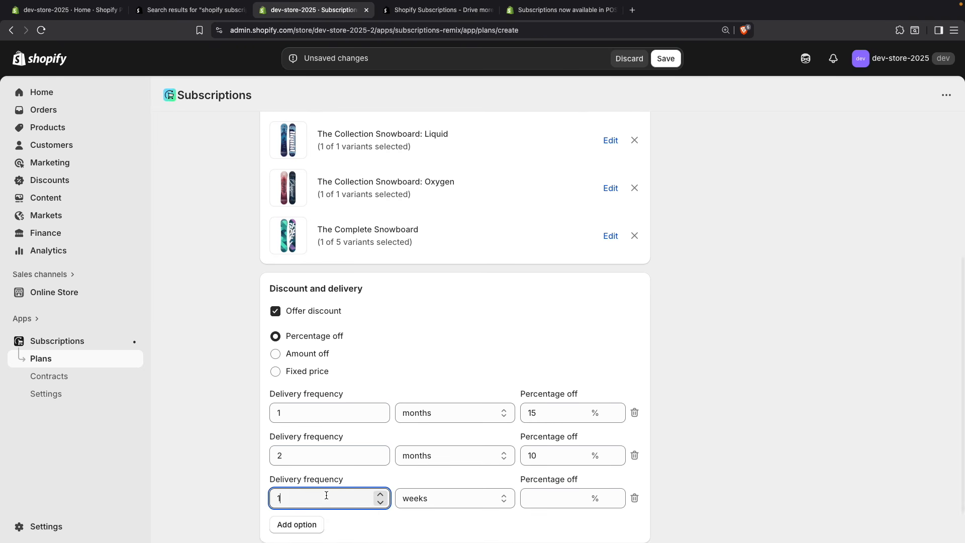
{"action": "left_click", "coordinate": [439, 497]}
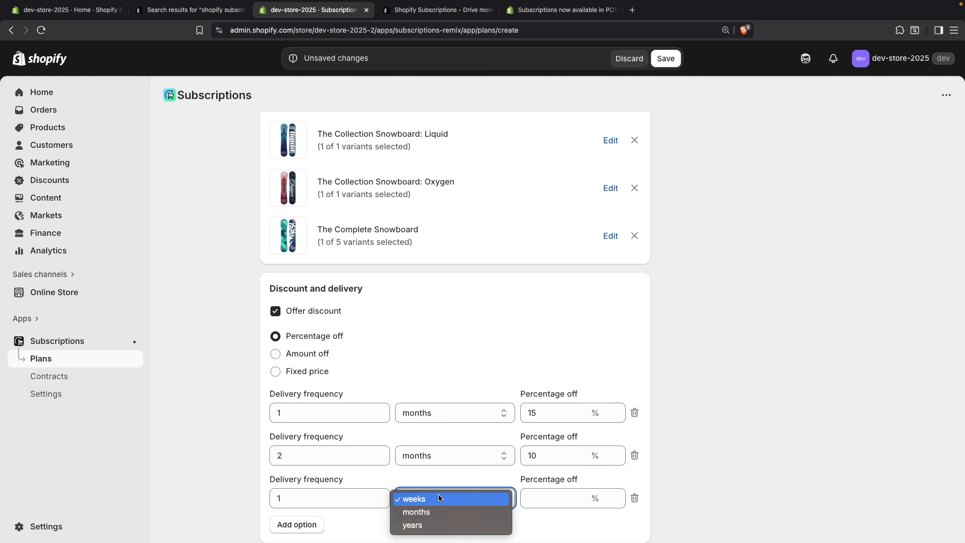
{"action": "left_click", "coordinate": [431, 521]}
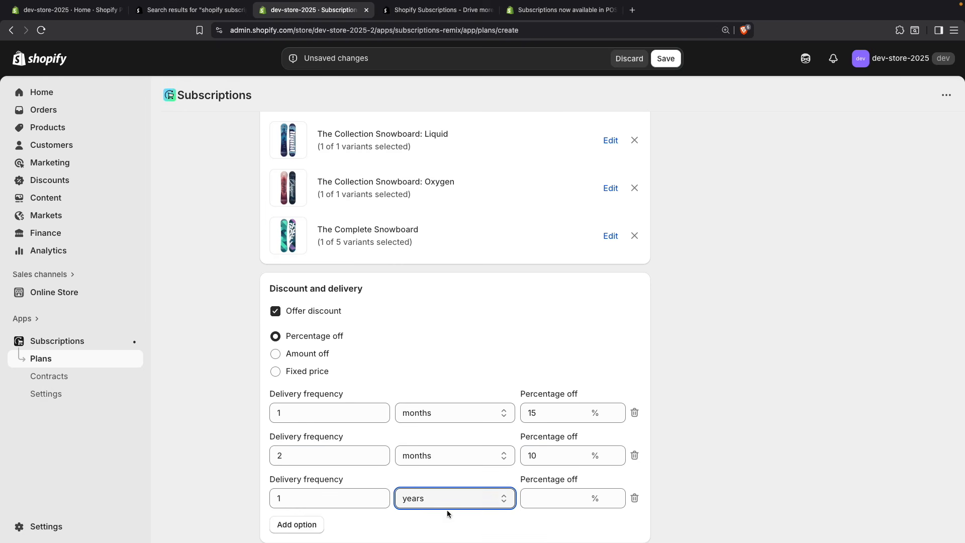
{"action": "left_click", "coordinate": [562, 505]}
{"action": "type", "text": "5"}
{"action": "left_click", "coordinate": [713, 441]}
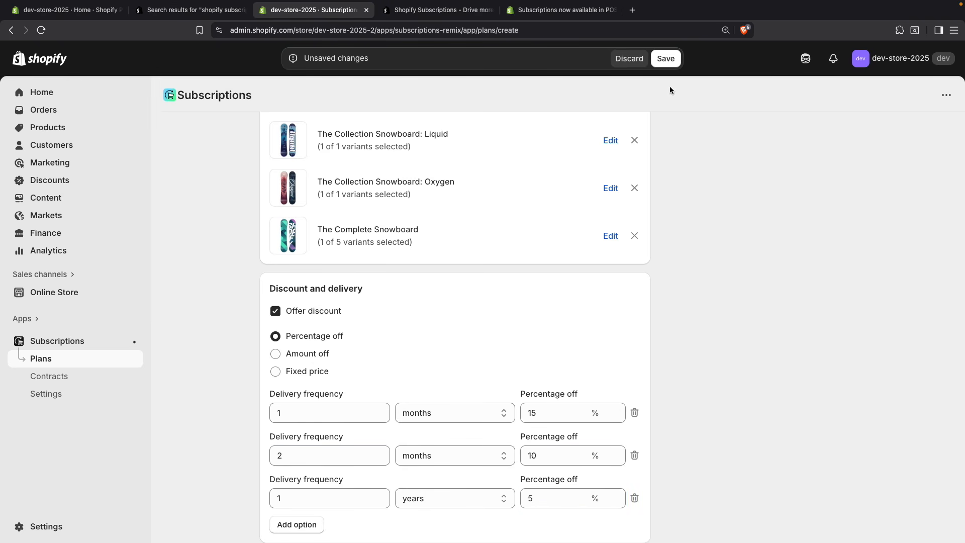
{"action": "left_click", "coordinate": [665, 59]}
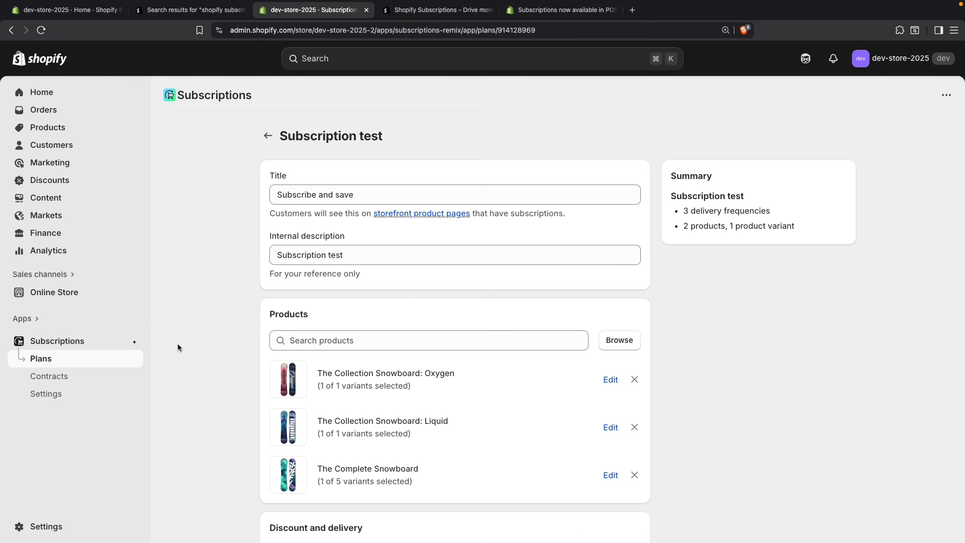
Step: Open the Subscription test plan from the plans list and check the purchase options of The Collection Snowboard: Liquid on its product page
{"action": "left_click", "coordinate": [40, 360]}
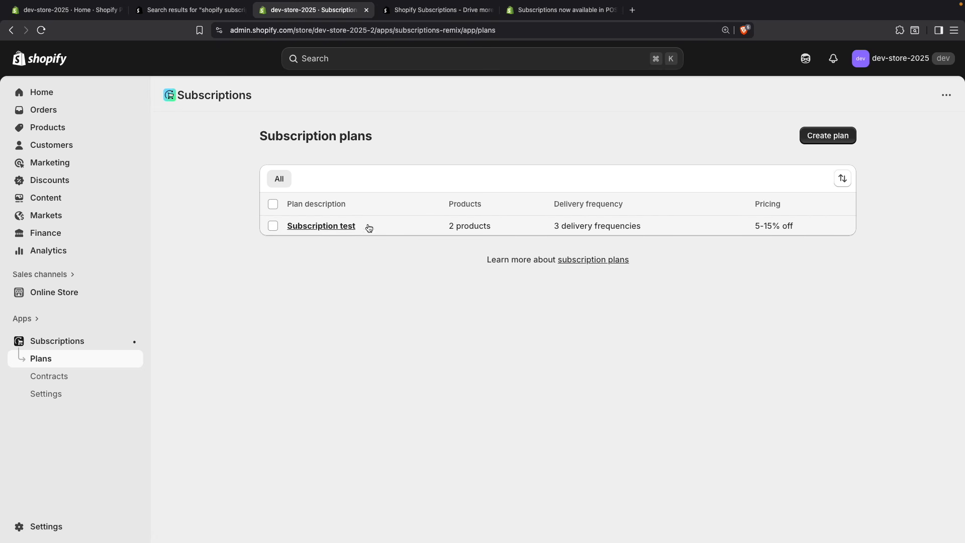
{"action": "left_click", "coordinate": [320, 229]}
{"action": "scroll", "coordinate": [379, 286], "scroll_direction": "down", "scroll_amount": 3}
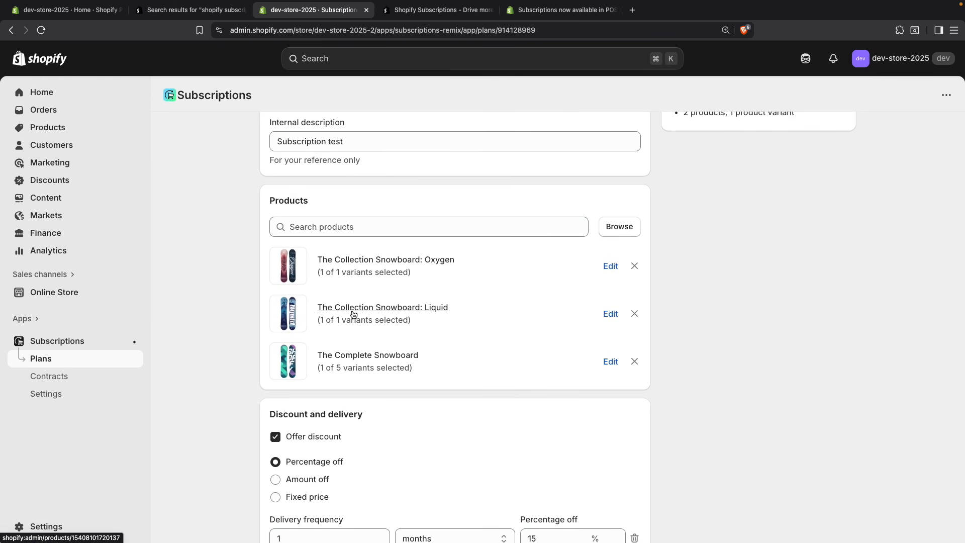
{"action": "left_click", "coordinate": [354, 313]}
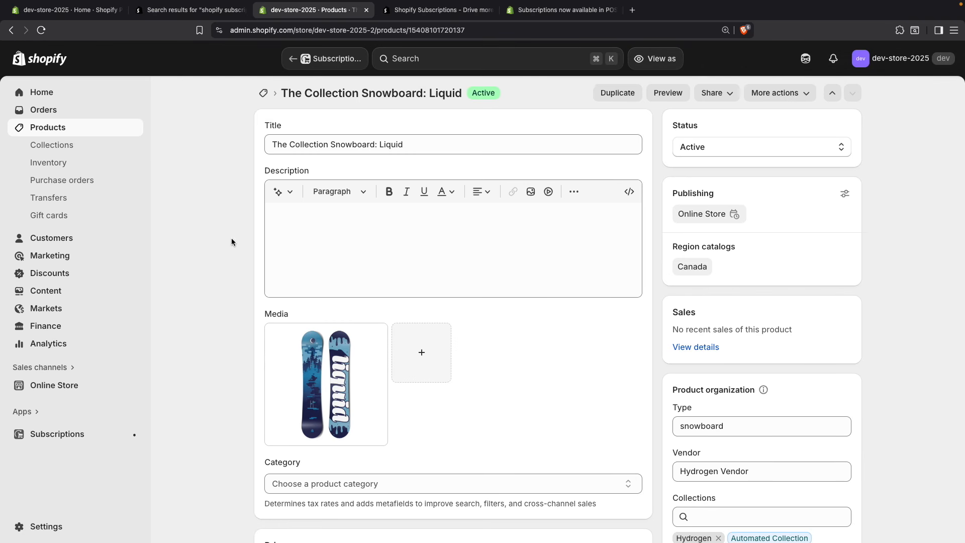
{"action": "scroll", "coordinate": [232, 242], "scroll_direction": "down", "scroll_amount": 7}
{"action": "scroll", "coordinate": [231, 241], "scroll_direction": "down", "scroll_amount": 7}
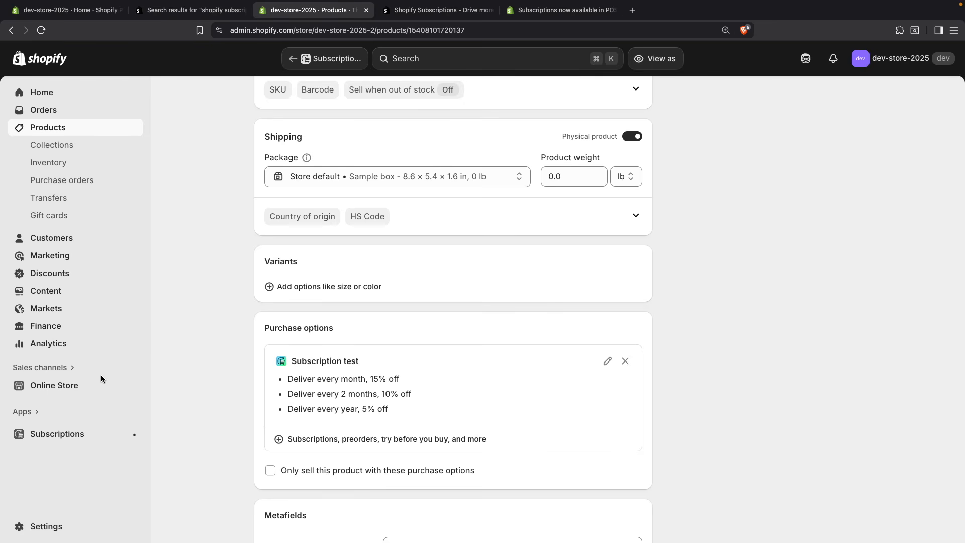
Step: Open the Online Store's Horizon theme for customization and enable the Subscription widget app embed
{"action": "left_click", "coordinate": [83, 383]}
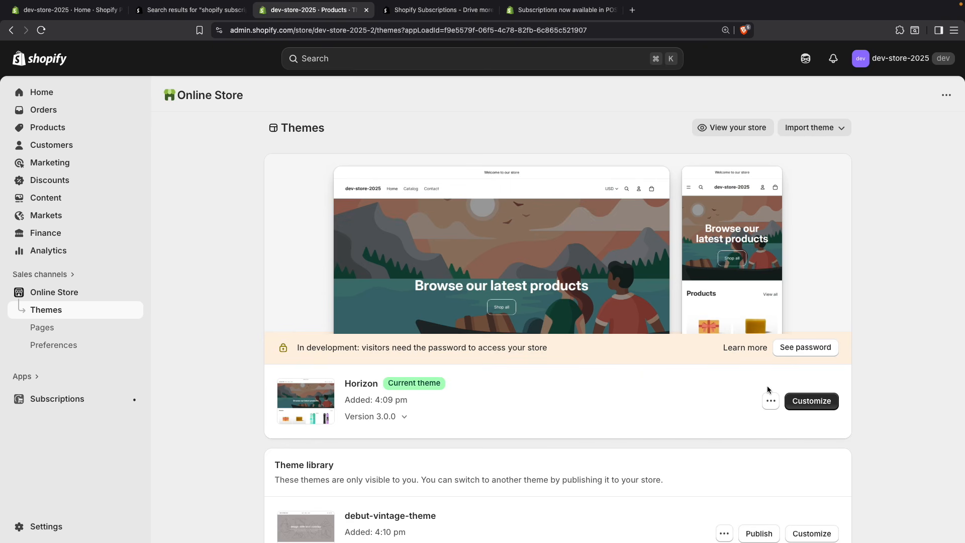
{"action": "left_click", "coordinate": [816, 402]}
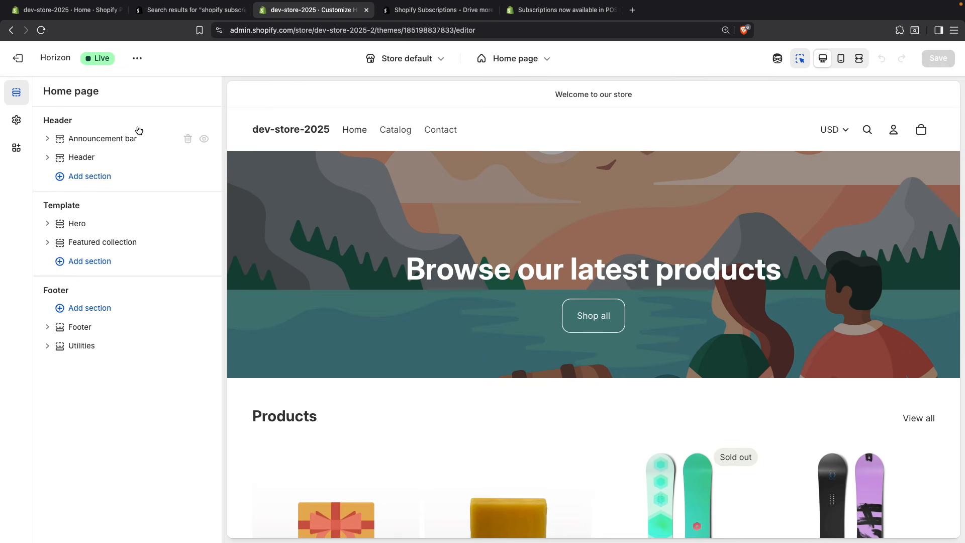
{"action": "left_click", "coordinate": [18, 153]}
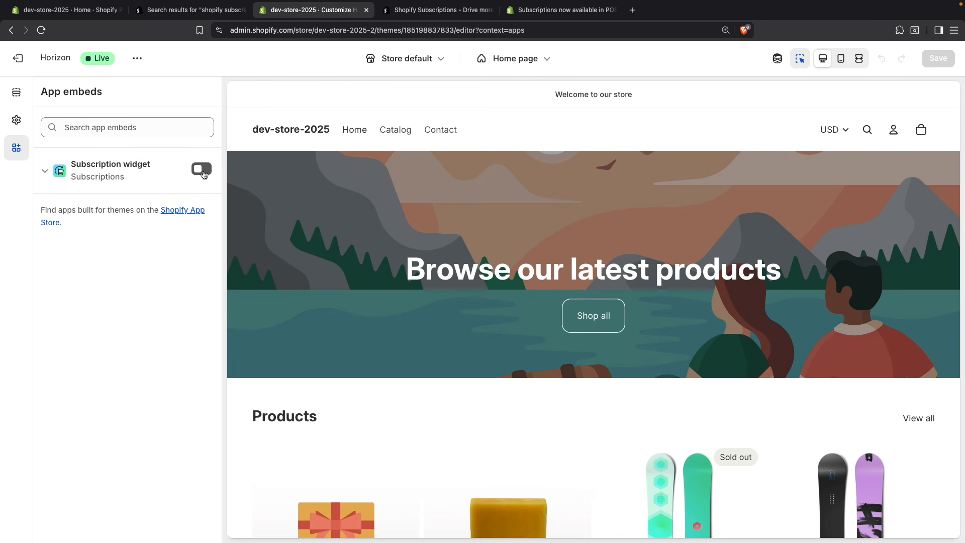
{"action": "left_click", "coordinate": [202, 169]}
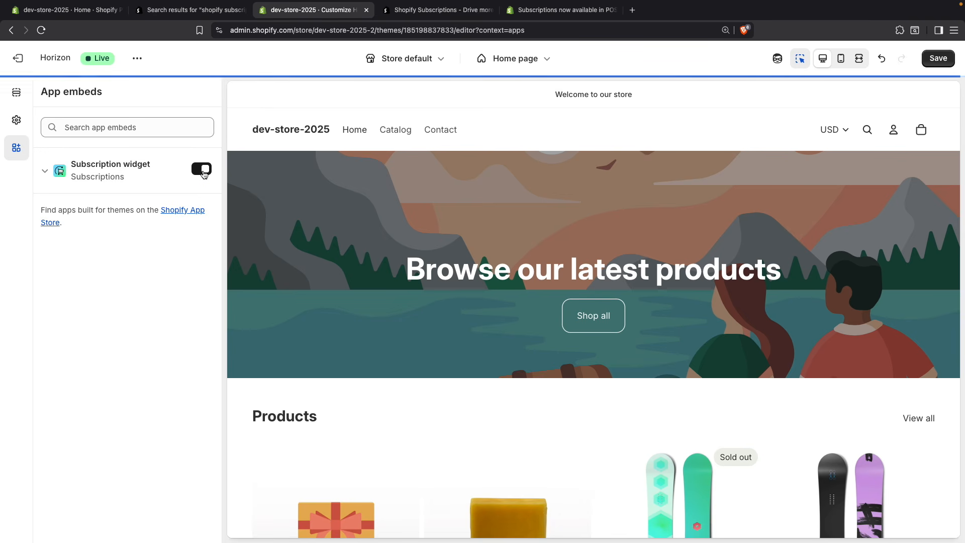
Step: Switch the theme editor to the Default product template and show the blocks inside its Details section
{"action": "left_click", "coordinate": [515, 62]}
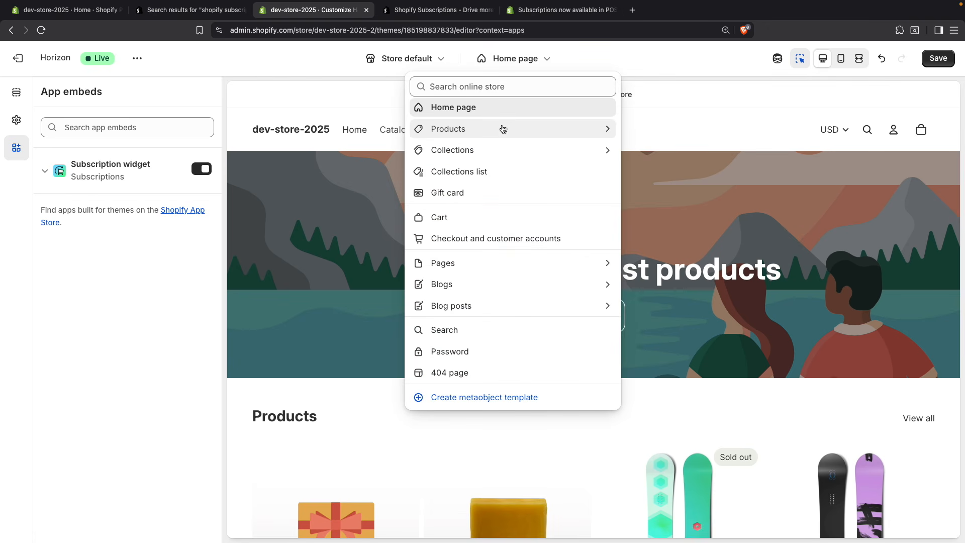
{"action": "left_click", "coordinate": [502, 129]}
{"action": "left_click", "coordinate": [495, 145]}
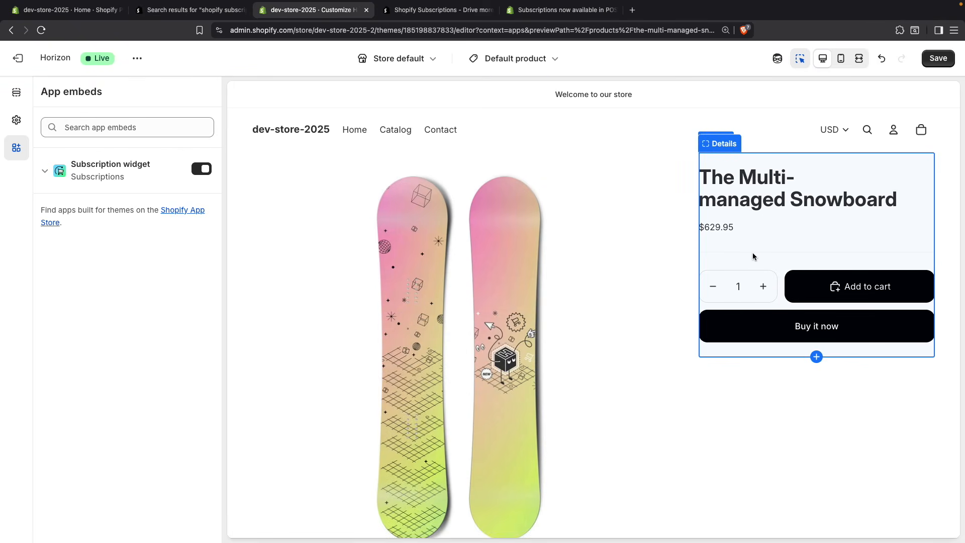
{"action": "left_click", "coordinate": [753, 256]}
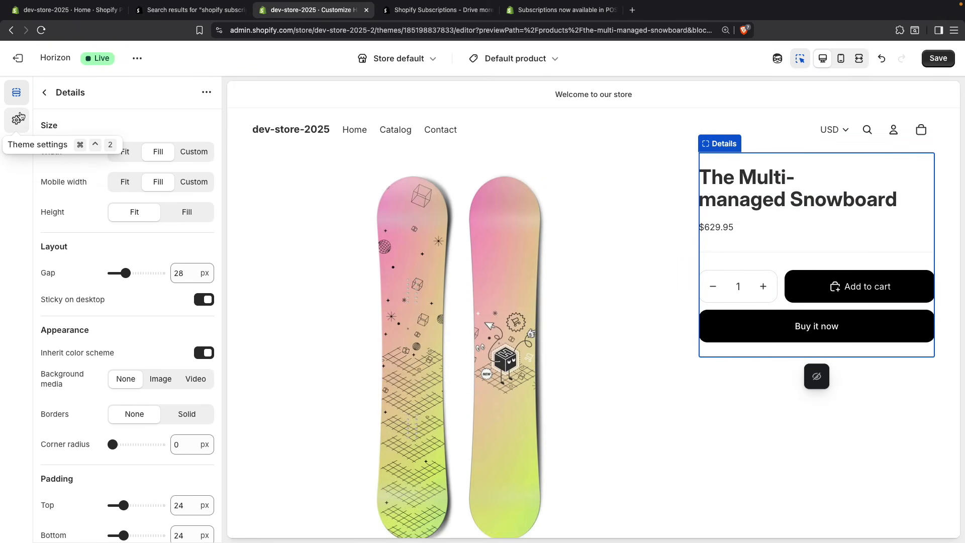
{"action": "left_click", "coordinate": [45, 92]}
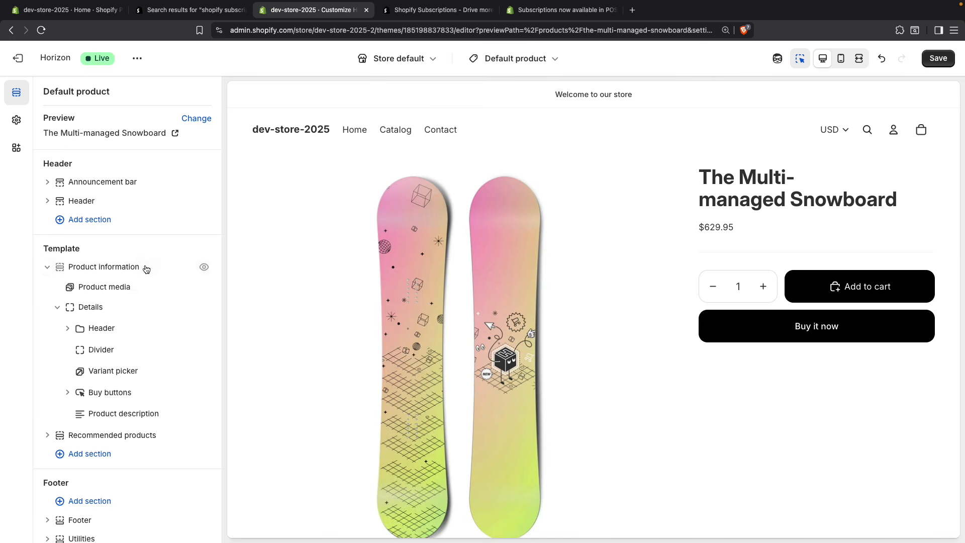
Step: Add the Subscription widget app block to the product Details and place it between the Variant picker and the Buy buttons
{"action": "left_click", "coordinate": [139, 424]}
{"action": "left_click", "coordinate": [357, 221]}
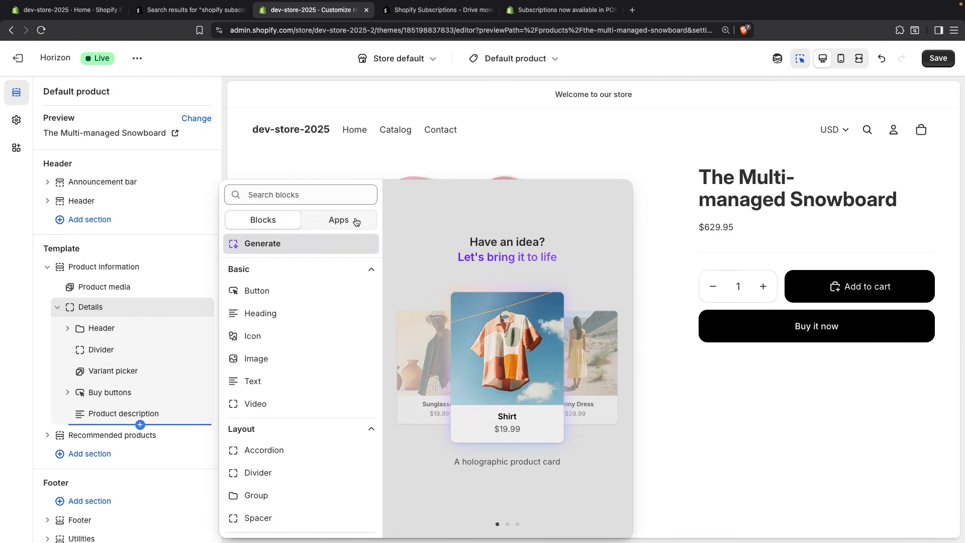
{"action": "left_click", "coordinate": [329, 258]}
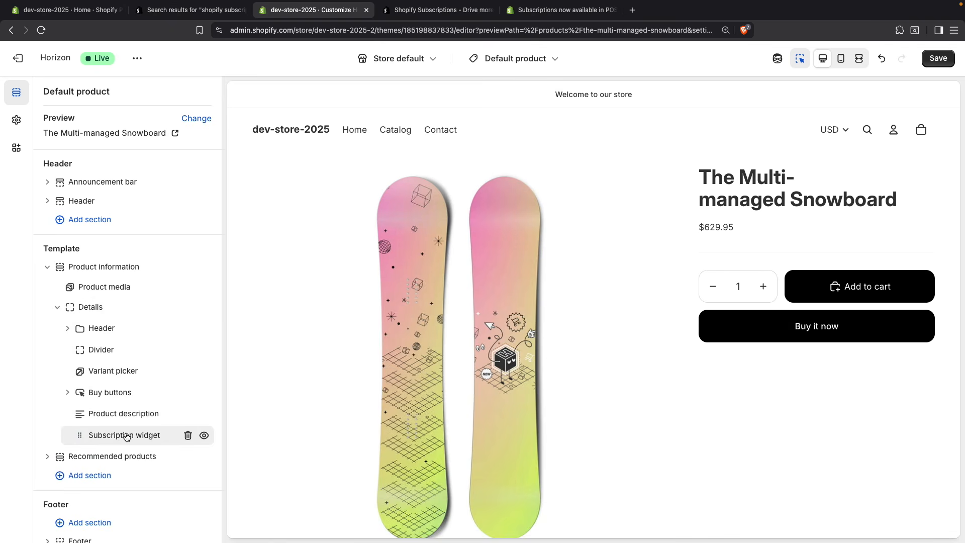
{"action": "left_click_drag", "start_coordinate": [77, 439], "coordinate": [91, 380]}
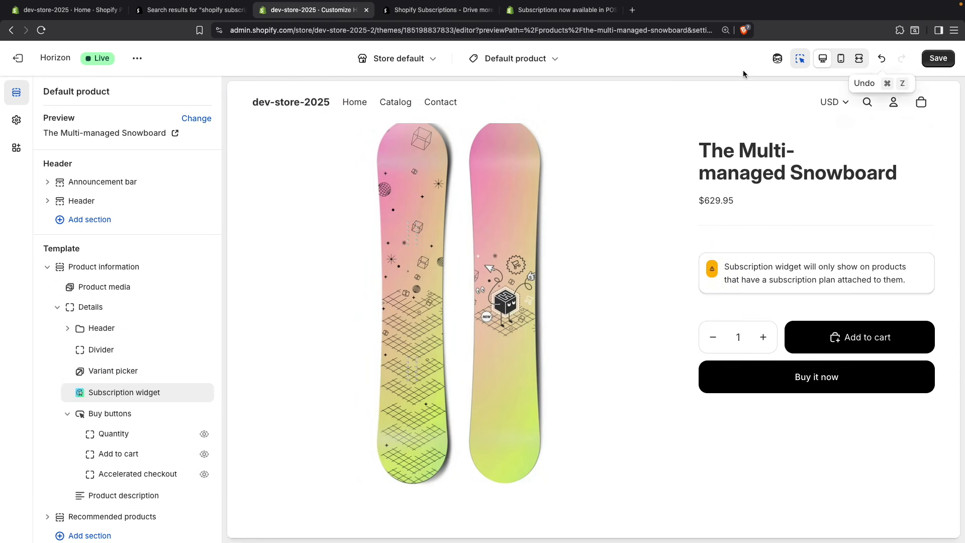
Step: Preview the Default product template with The Collection Snowboard: Liquid and save the theme changes
{"action": "left_click", "coordinate": [199, 119]}
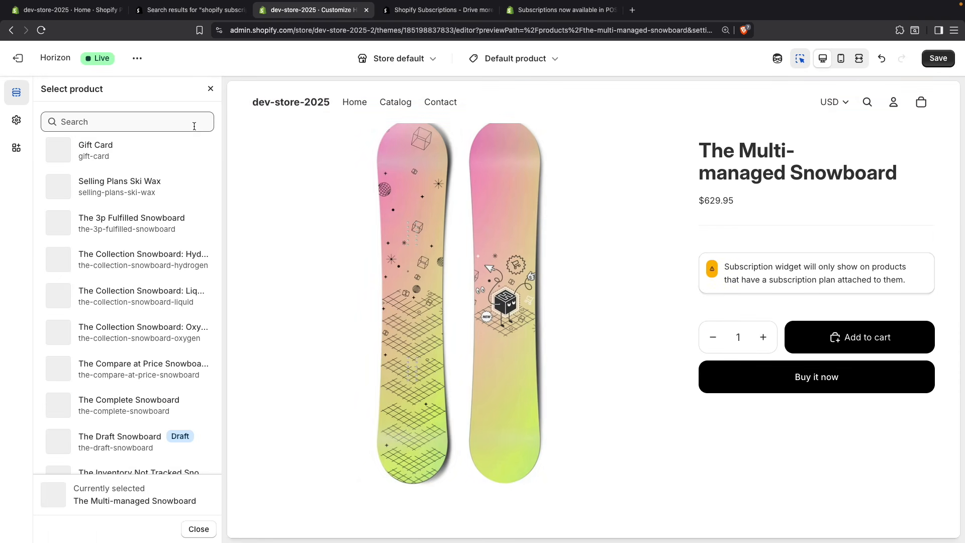
{"action": "scroll", "coordinate": [150, 253], "scroll_direction": "down", "scroll_amount": 5}
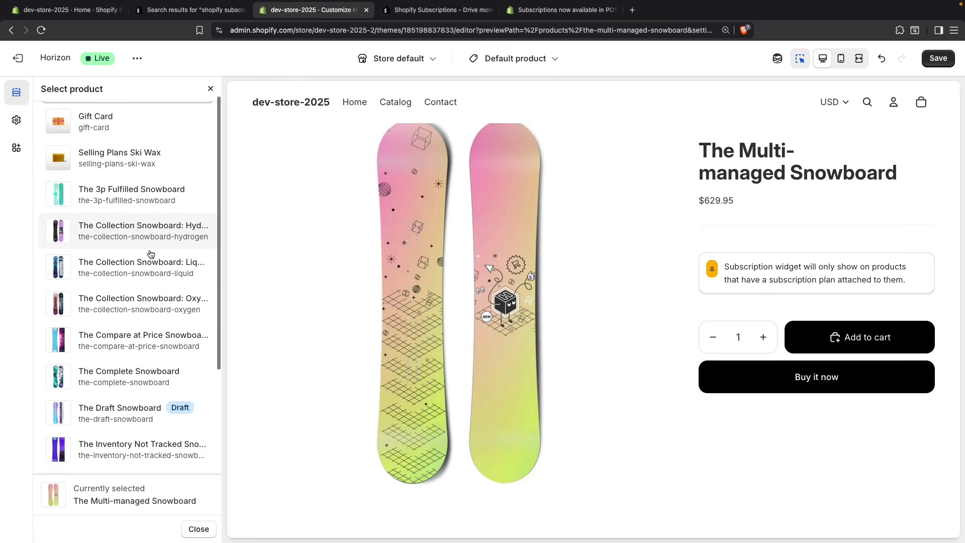
{"action": "scroll", "coordinate": [150, 254], "scroll_direction": "up", "scroll_amount": 3}
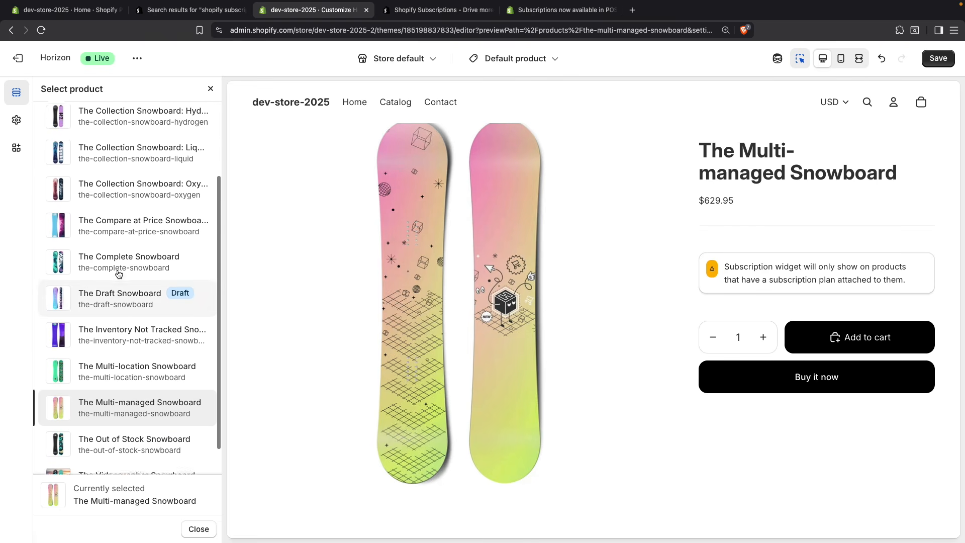
{"action": "left_click", "coordinate": [135, 194]}
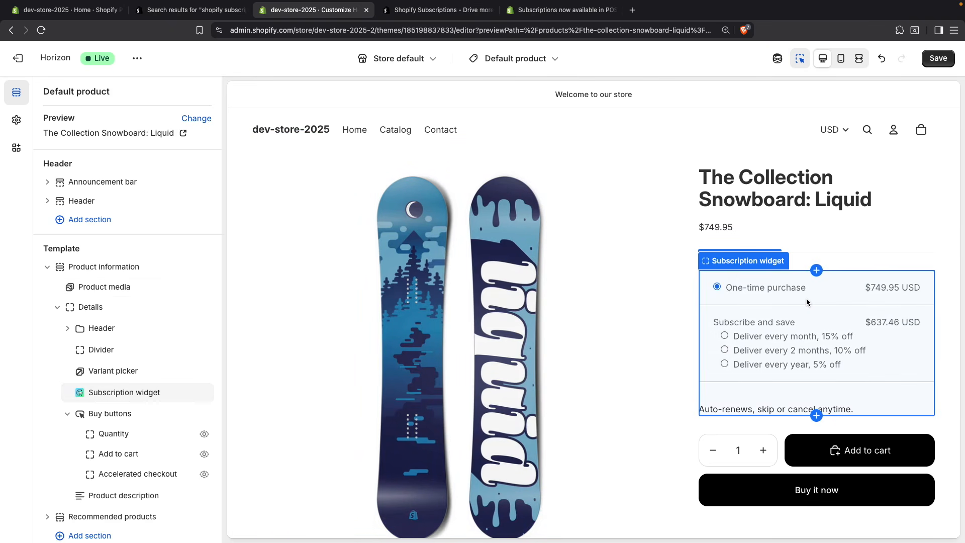
{"action": "left_click", "coordinate": [946, 58]}
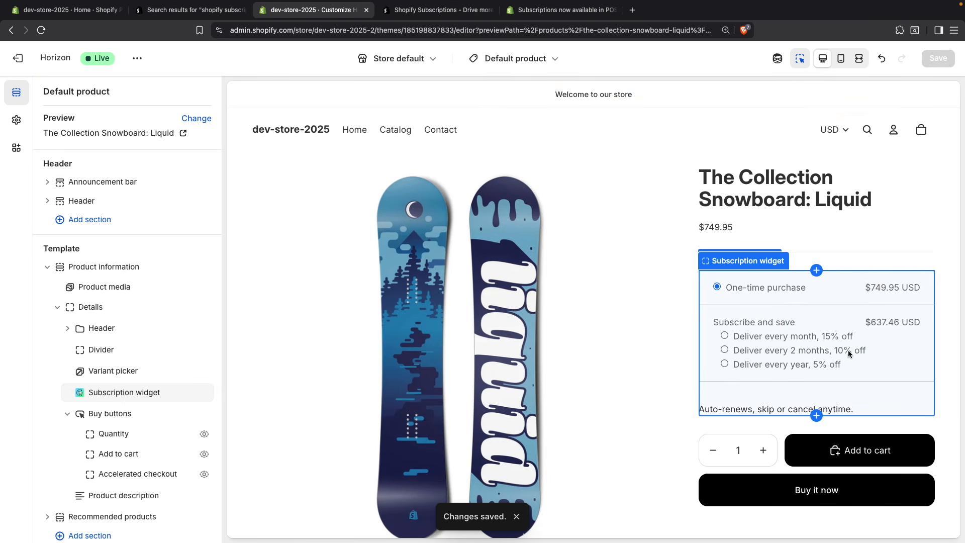
Step: Set the border thickness of the Subscription widget block to 2 px
{"action": "left_click", "coordinate": [902, 354]}
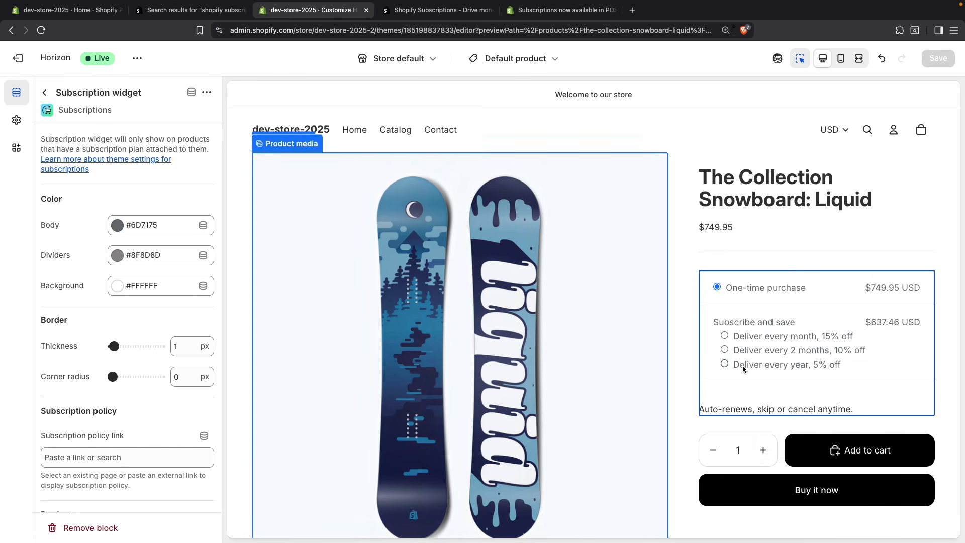
{"action": "left_click", "coordinate": [123, 347]}
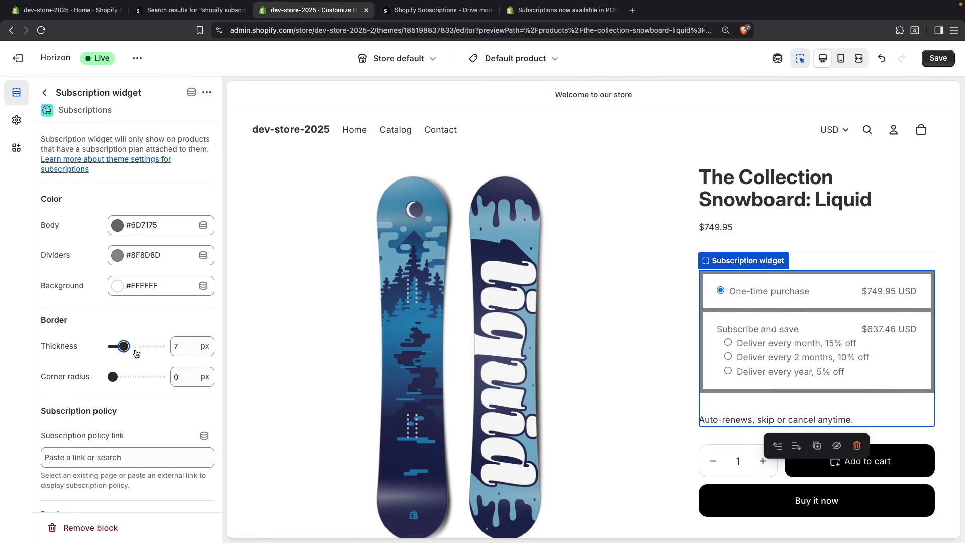
{"action": "left_click_drag", "start_coordinate": [124, 347], "coordinate": [109, 347]}
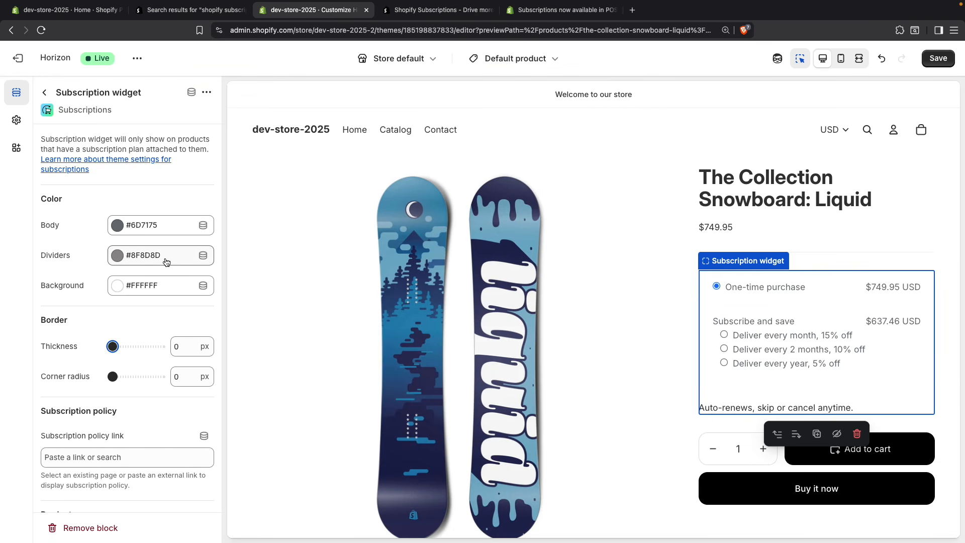
{"action": "left_click", "coordinate": [116, 347]}
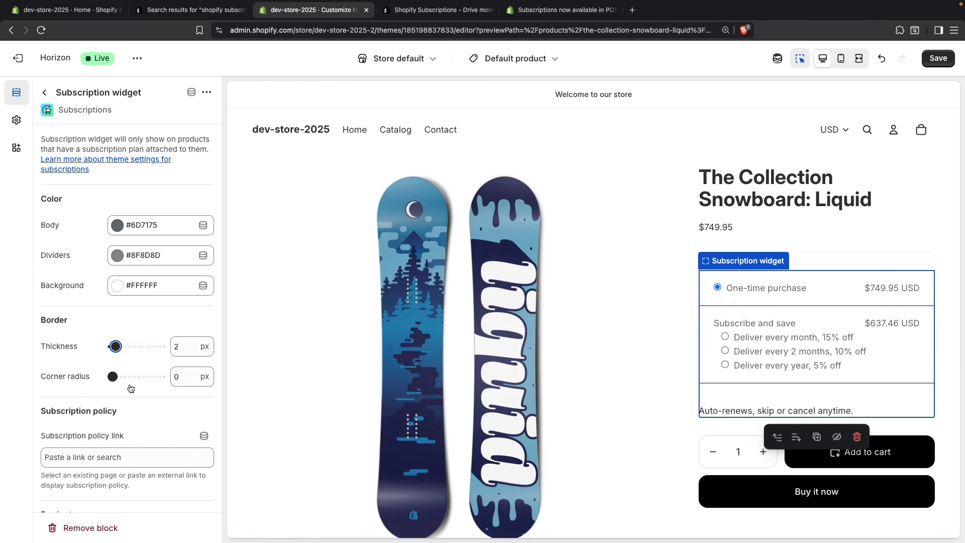
Step: Connect the widget's subscription policy link to the closest product's URL and save the theme
{"action": "scroll", "coordinate": [129, 385], "scroll_direction": "down", "scroll_amount": 2}
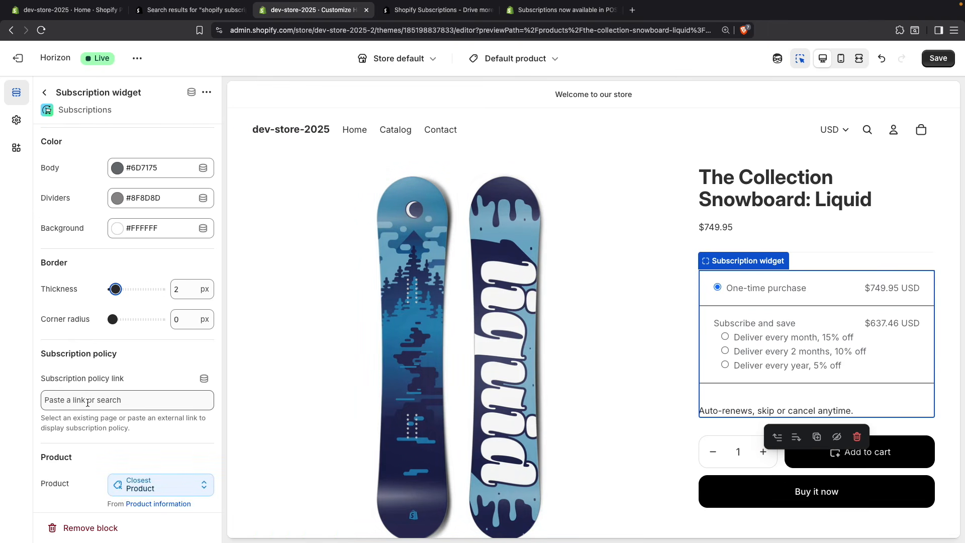
{"action": "left_click", "coordinate": [204, 378]}
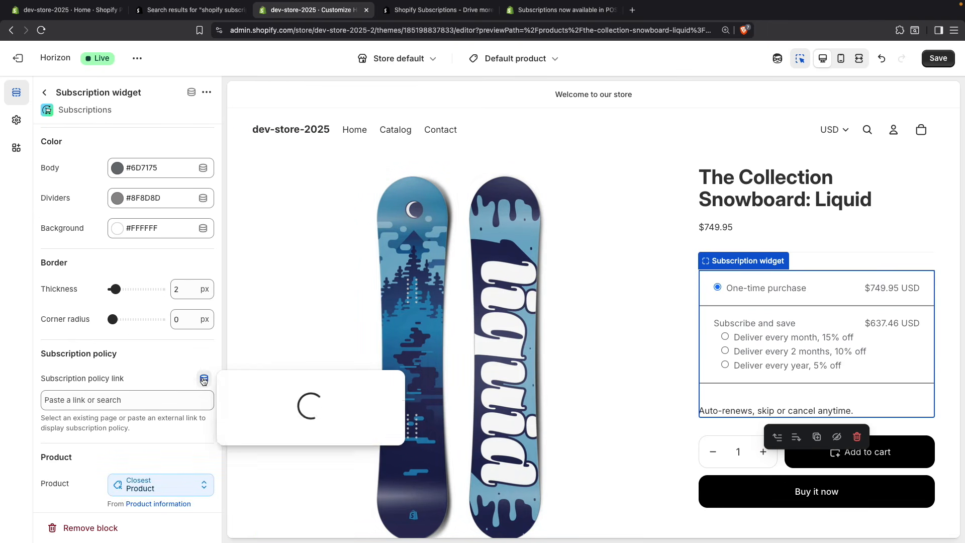
{"action": "left_click", "coordinate": [287, 448]}
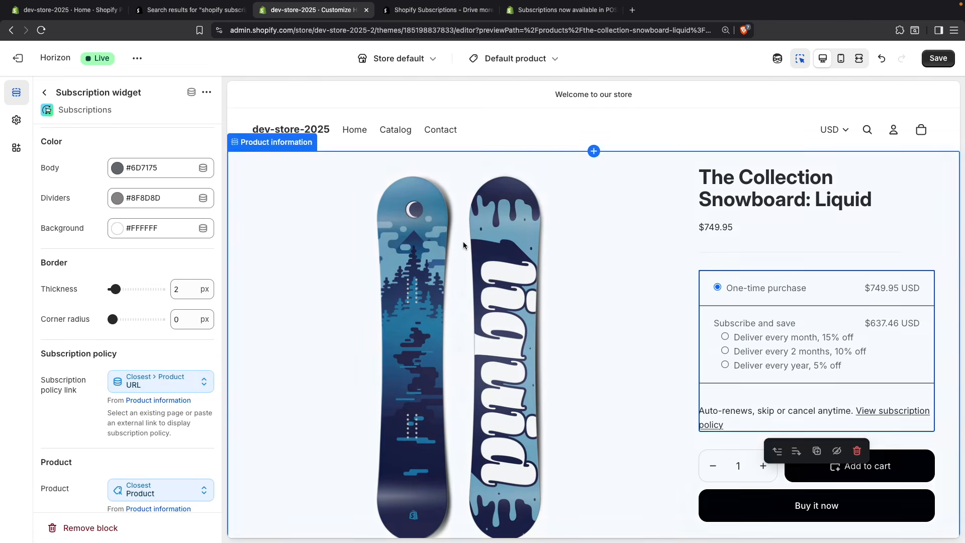
{"action": "left_click", "coordinate": [934, 59]}
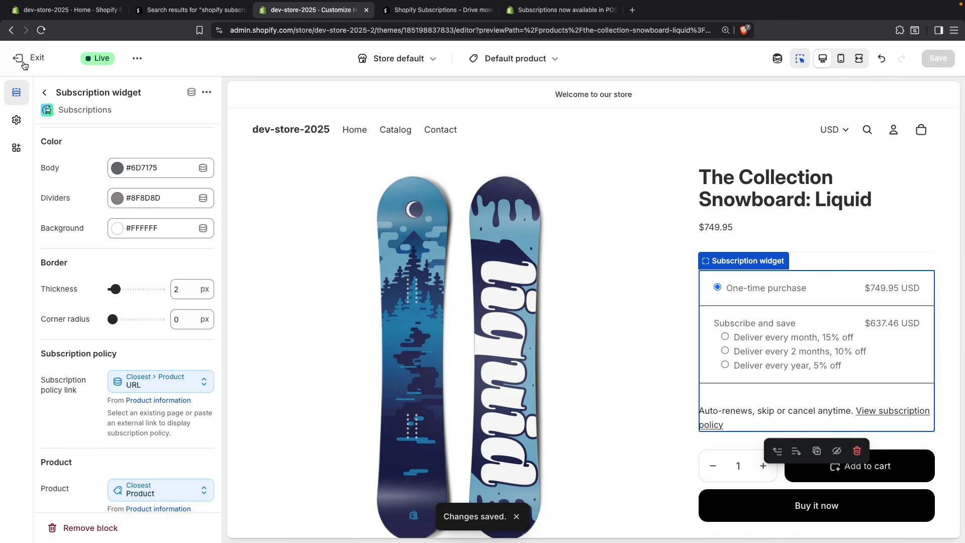
Step: Leave the theme editor, preview the Horizon storefront and try the monthly 15% off option on The Collection Snowboard: Liquid
{"action": "left_click", "coordinate": [19, 59]}
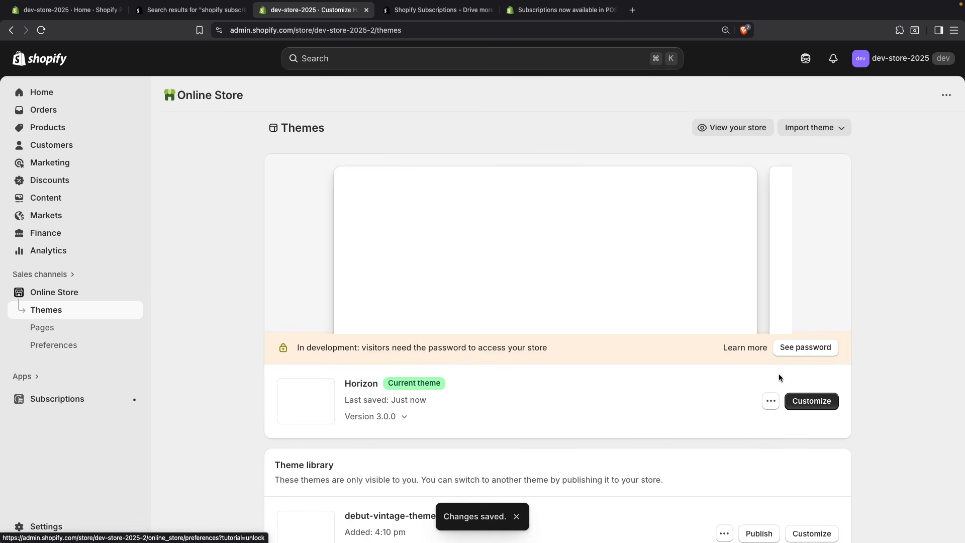
{"action": "left_click", "coordinate": [770, 401]}
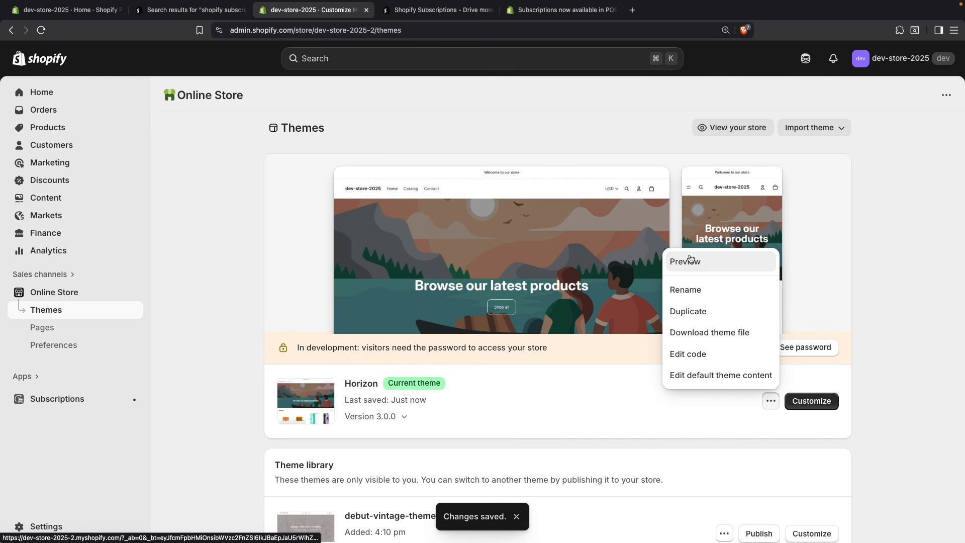
{"action": "left_click", "coordinate": [691, 257]}
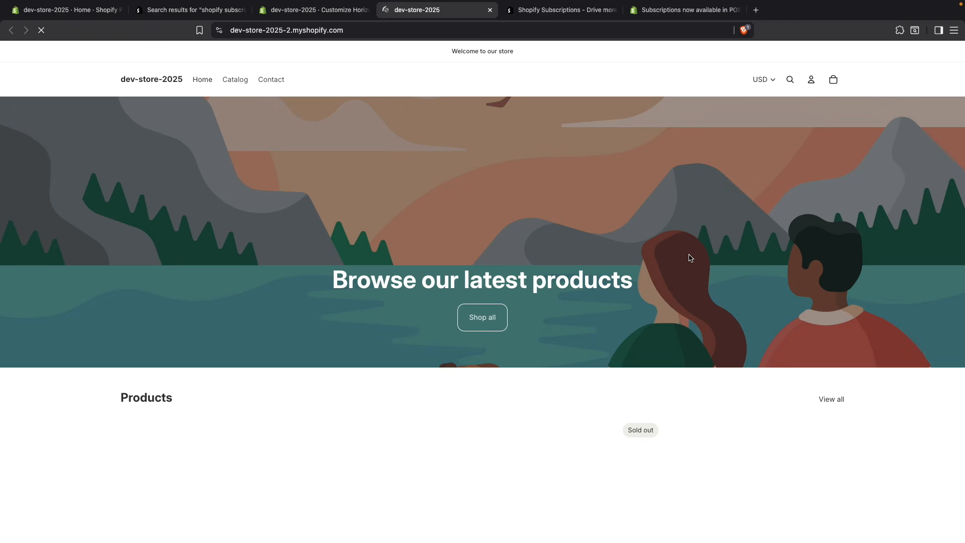
{"action": "scroll", "coordinate": [571, 262], "scroll_direction": "down", "scroll_amount": 4}
{"action": "scroll", "coordinate": [572, 262], "scroll_direction": "down", "scroll_amount": 3}
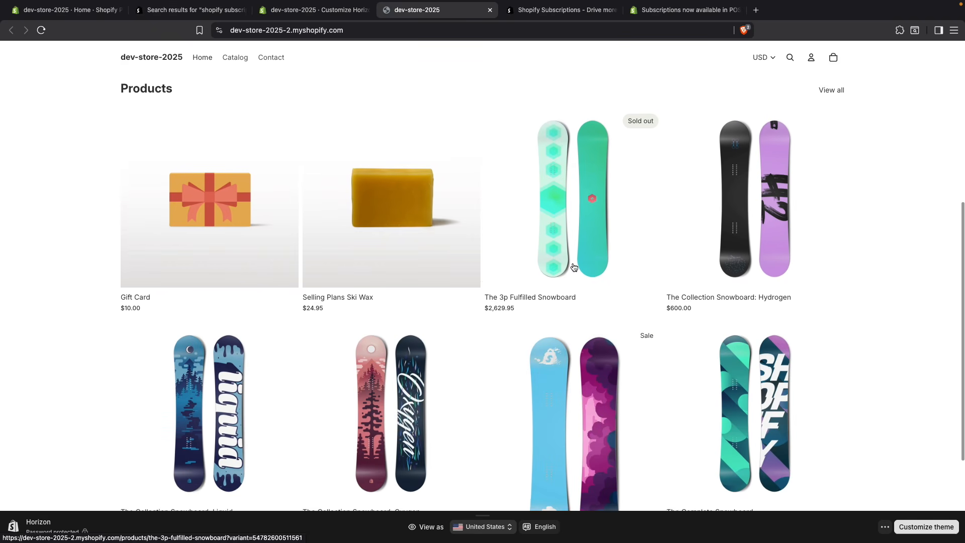
{"action": "left_click", "coordinate": [194, 374]}
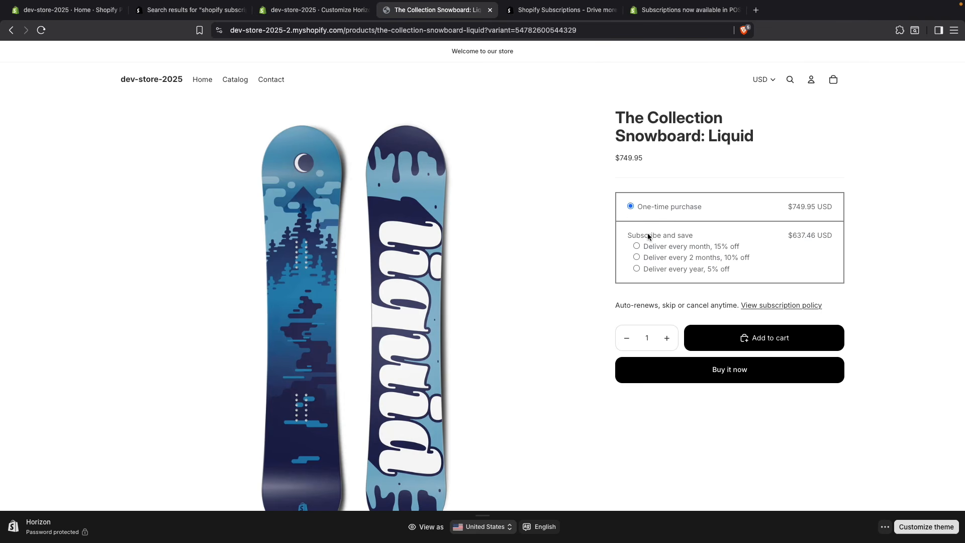
{"action": "left_click", "coordinate": [641, 246]}
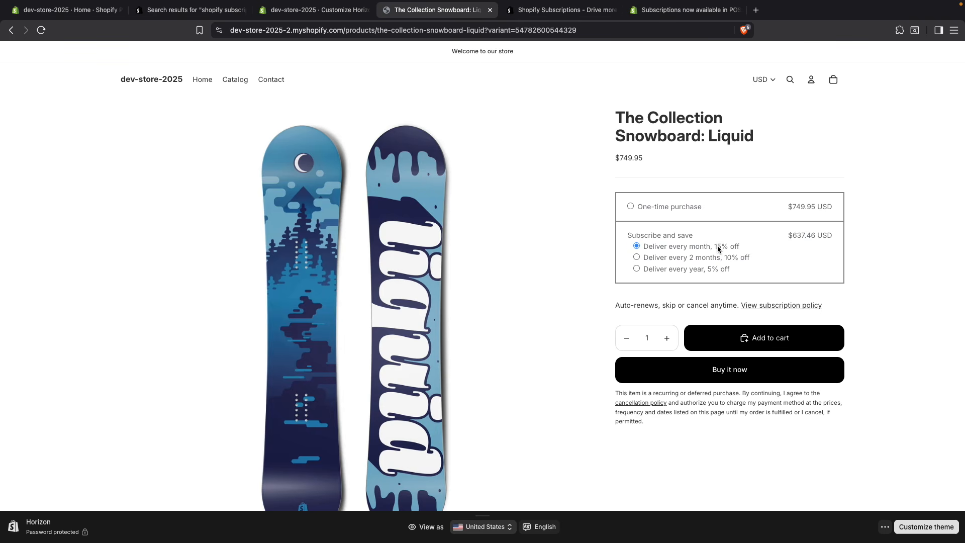
{"action": "left_click_drag", "start_coordinate": [716, 247], "coordinate": [735, 248]}
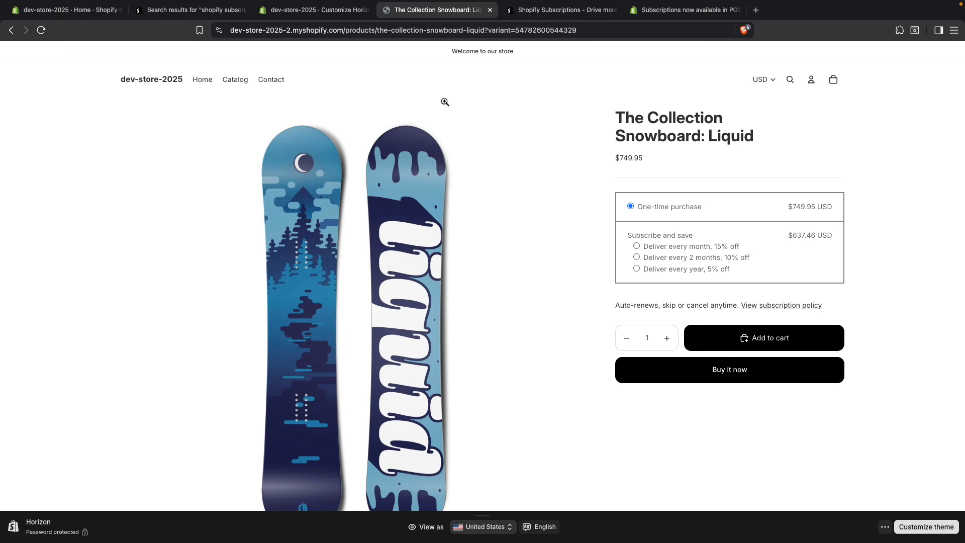
Step: Add The Complete Snowboard in Dawn to the cart with the "Deliver every month, 15% off" subscription
{"action": "left_click", "coordinate": [179, 83]}
{"action": "scroll", "coordinate": [535, 248], "scroll_direction": "down", "scroll_amount": 7}
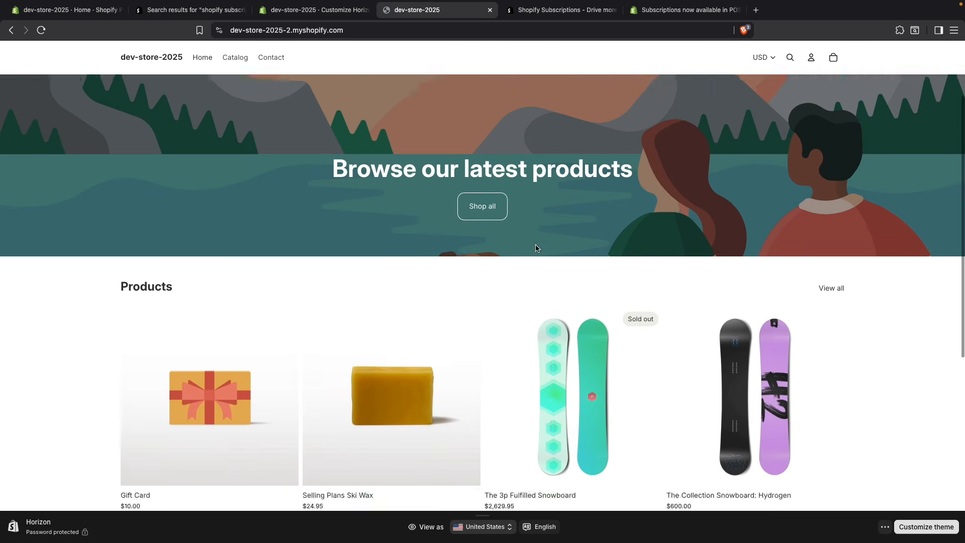
{"action": "left_click", "coordinate": [739, 334]}
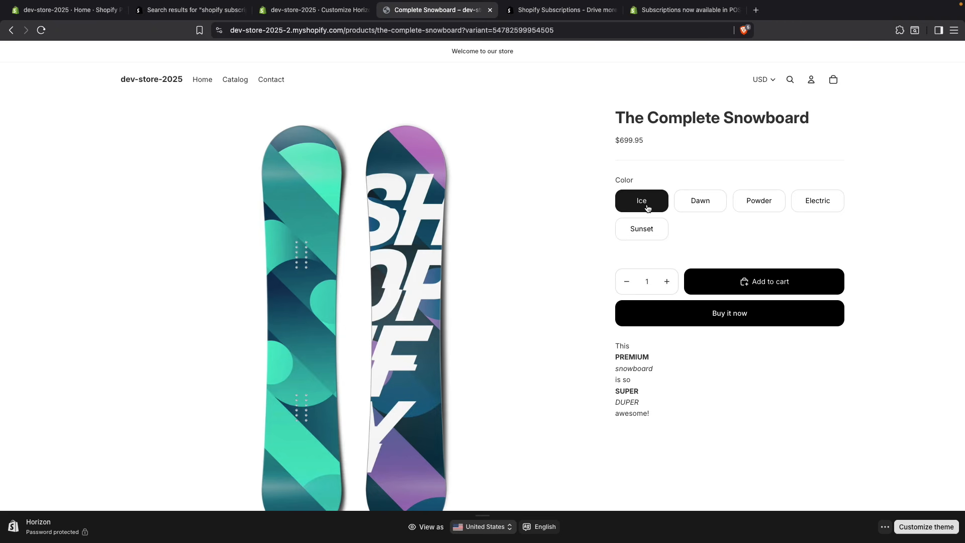
{"action": "left_click", "coordinate": [691, 210]}
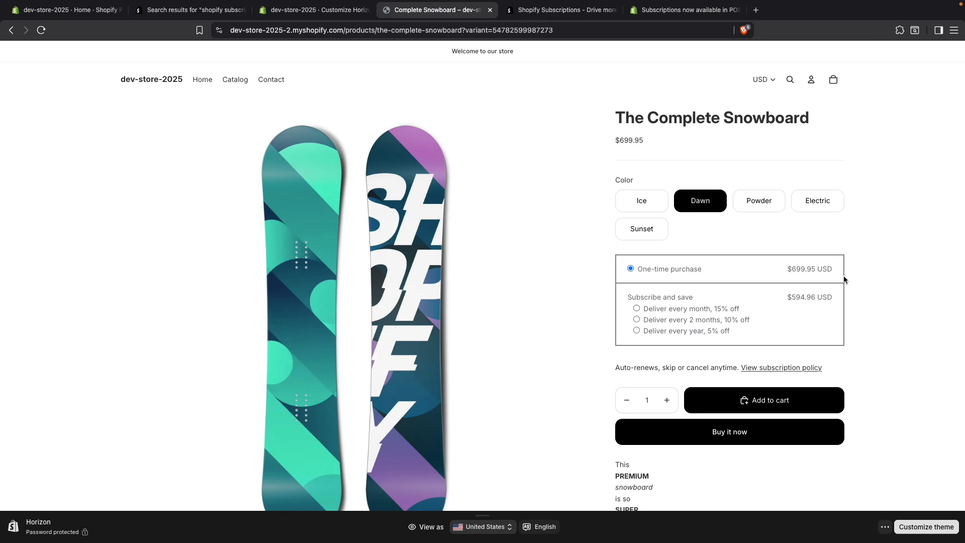
{"action": "left_click", "coordinate": [691, 307]}
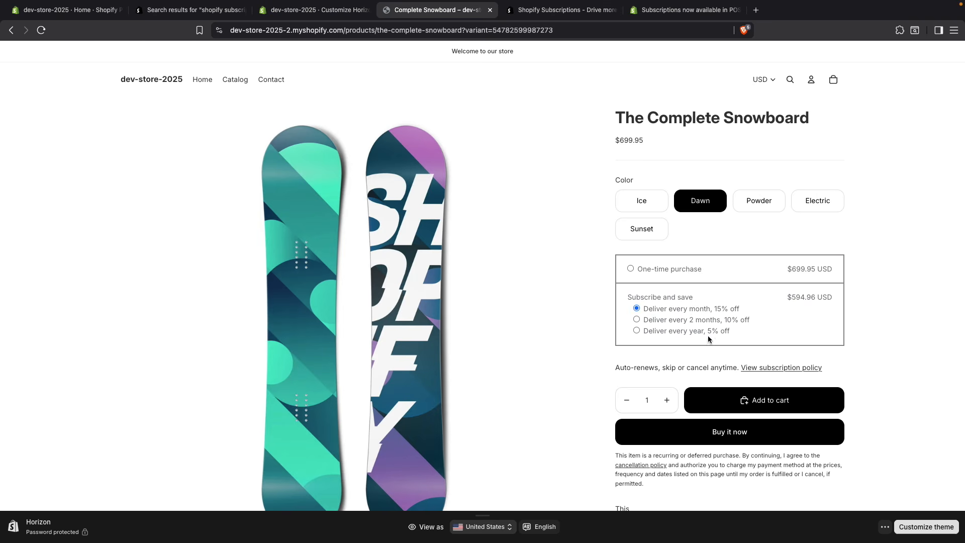
{"action": "left_click", "coordinate": [751, 402]}
Step: Add The Collection Snowboard: Liquid to the cart with the "Deliver every year, 5% off" subscription
{"action": "left_click", "coordinate": [165, 85]}
{"action": "scroll", "coordinate": [191, 472], "scroll_direction": "down", "scroll_amount": 5}
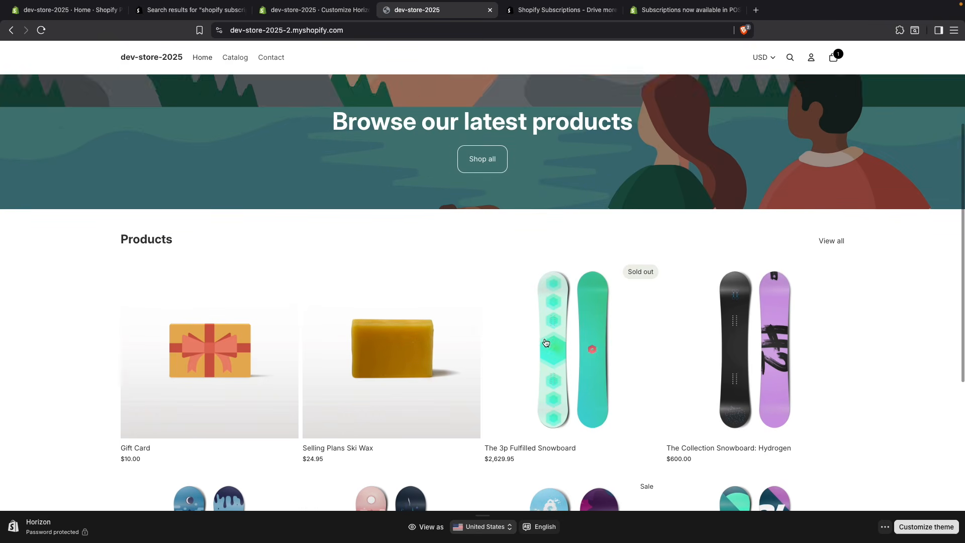
{"action": "left_click", "coordinate": [192, 473]}
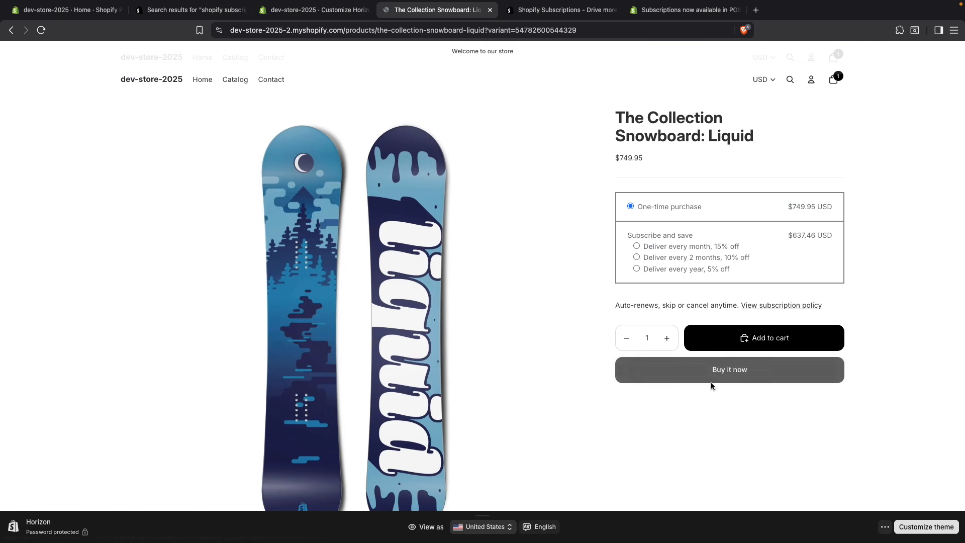
{"action": "left_click", "coordinate": [649, 268]}
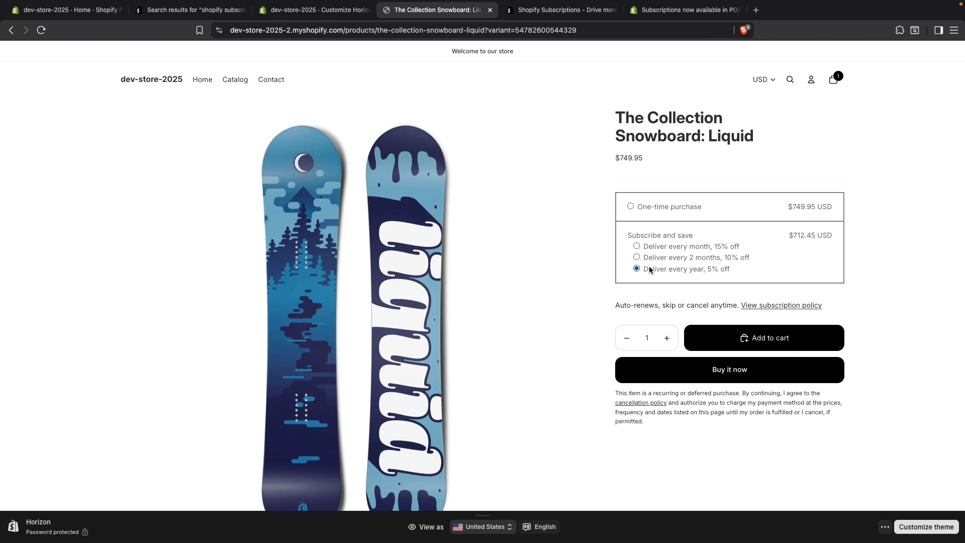
{"action": "left_click", "coordinate": [753, 337]}
Step: Proceed from the cart to checkout and check both items' delivery frequencies and the recurring charge note in the order summary
{"action": "left_click", "coordinate": [834, 80]}
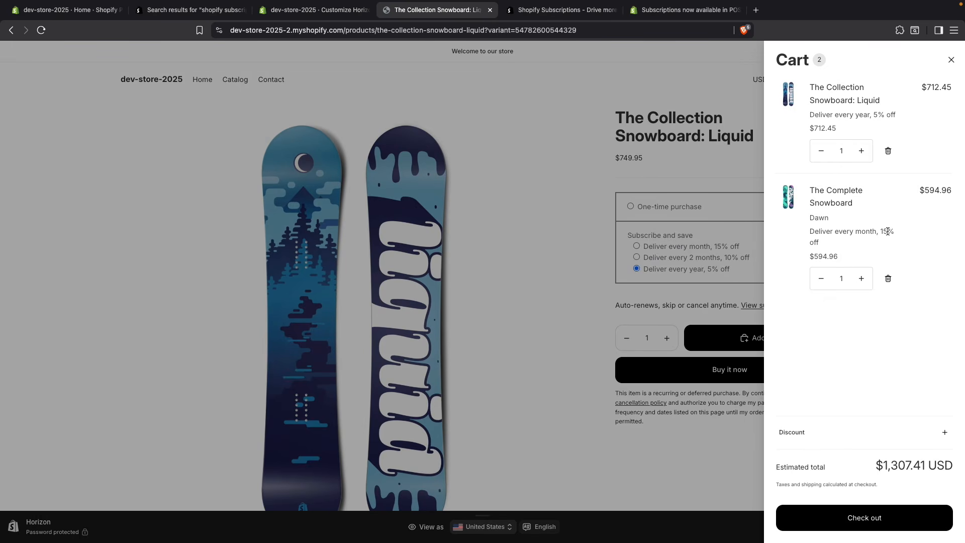
{"action": "left_click", "coordinate": [865, 518]}
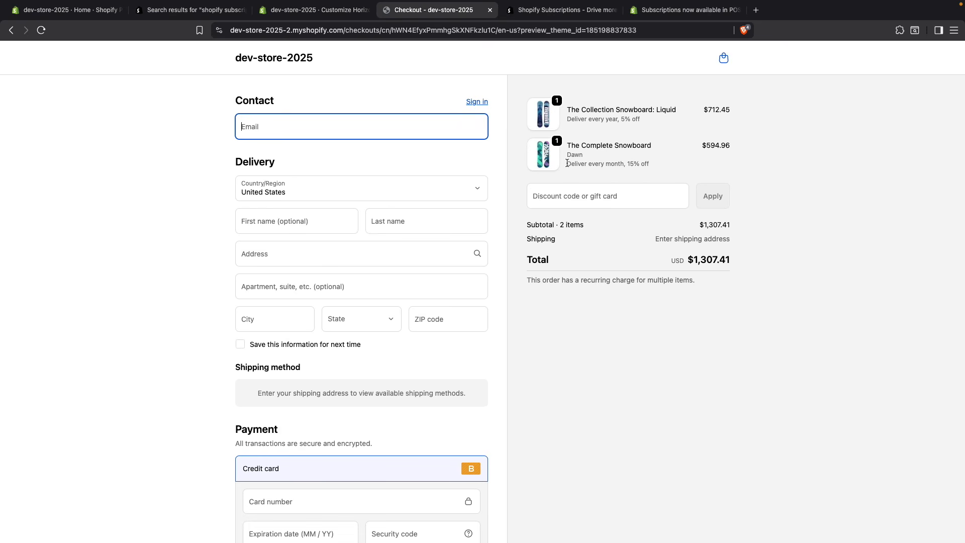
{"action": "left_click_drag", "start_coordinate": [566, 163], "coordinate": [663, 166]}
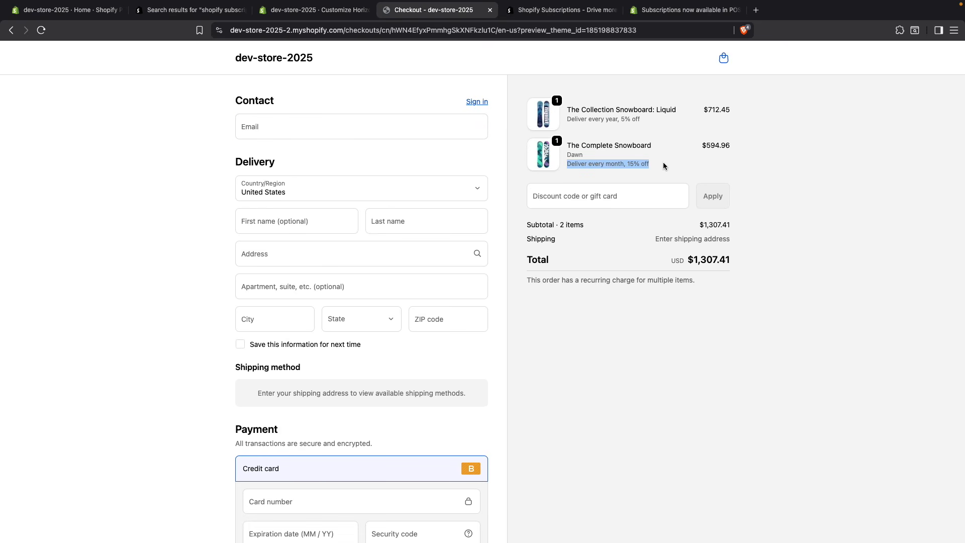
{"action": "triple_click", "coordinate": [580, 120]}
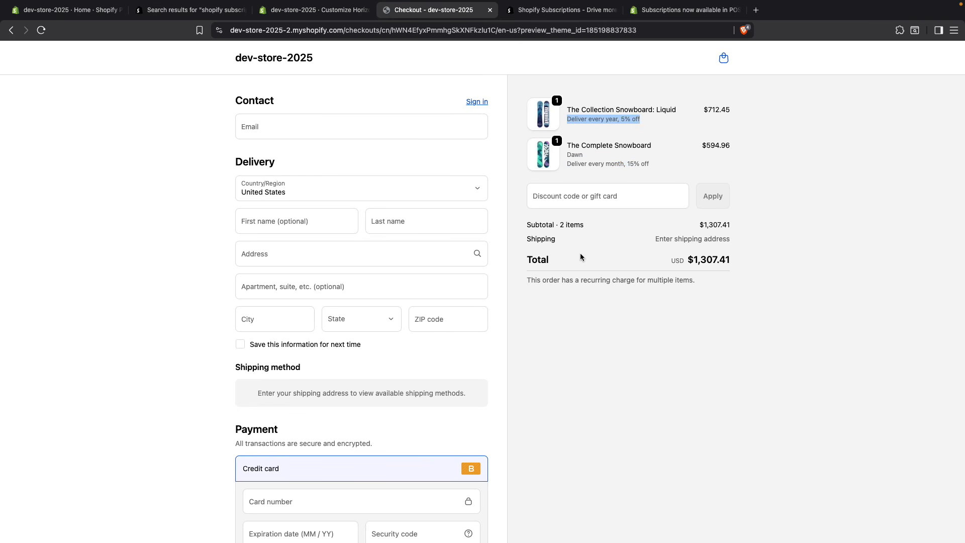
{"action": "triple_click", "coordinate": [536, 277]}
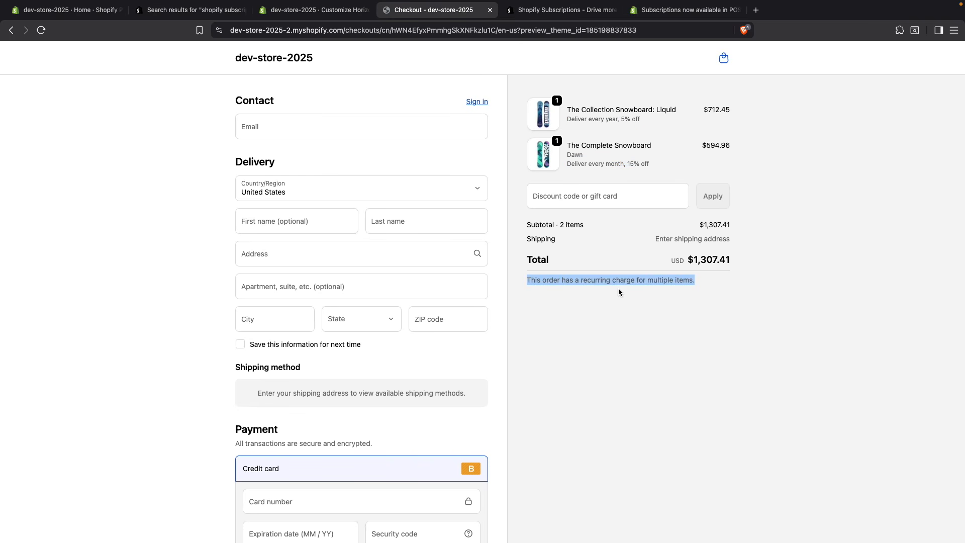
{"action": "left_click", "coordinate": [621, 312]}
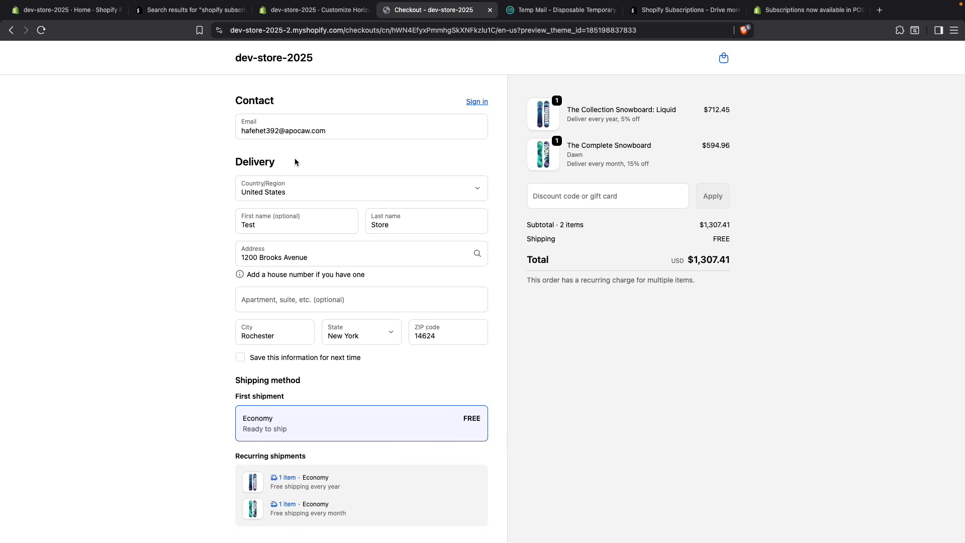
Step: Review the recurring shipments and payment details at checkout, and pay for the subscription order
{"action": "scroll", "coordinate": [376, 225], "scroll_direction": "down", "scroll_amount": 2}
{"action": "scroll", "coordinate": [375, 225], "scroll_direction": "down", "scroll_amount": 5}
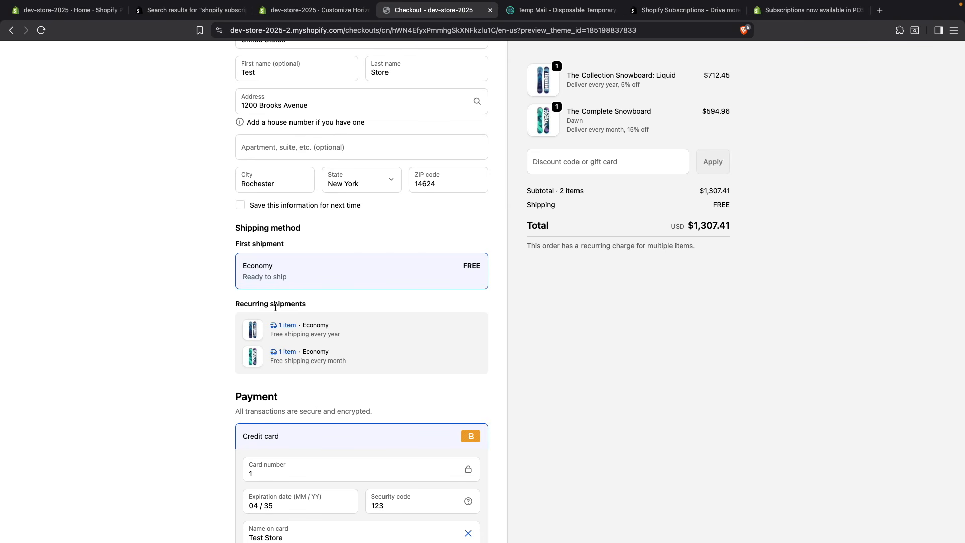
{"action": "scroll", "coordinate": [333, 351], "scroll_direction": "down", "scroll_amount": 7}
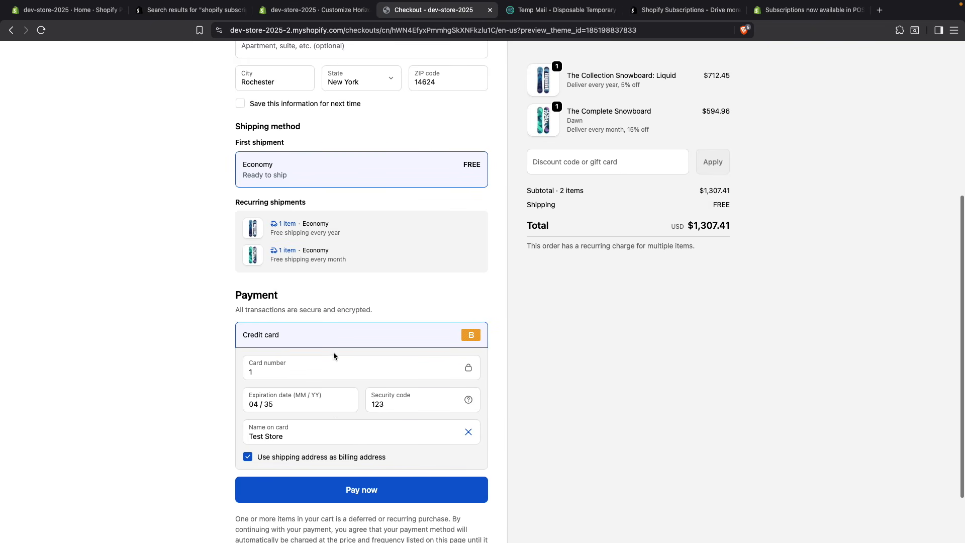
{"action": "left_click", "coordinate": [372, 432]}
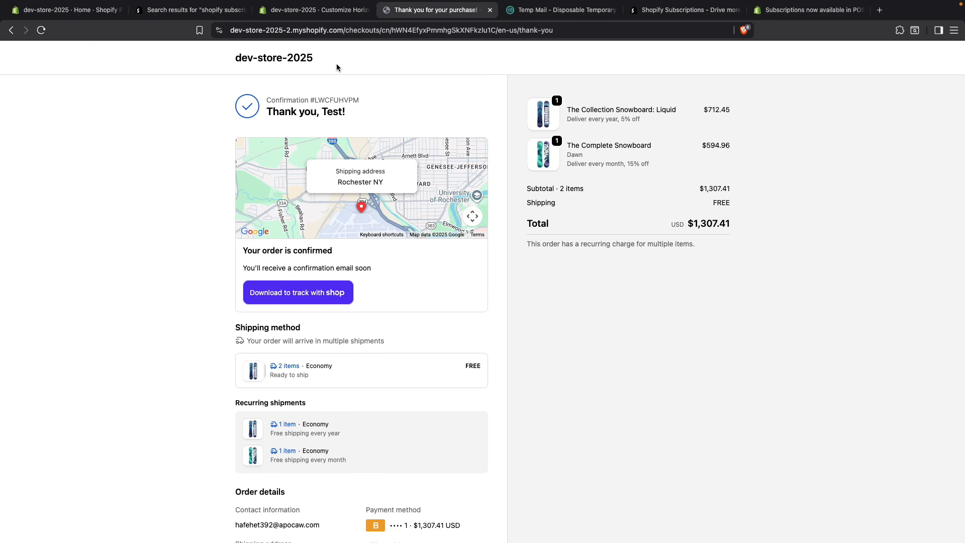
Step: Return to the store admin and open the new order to check its subscription tags and each item's delivery plan
{"action": "left_click", "coordinate": [301, 9]}
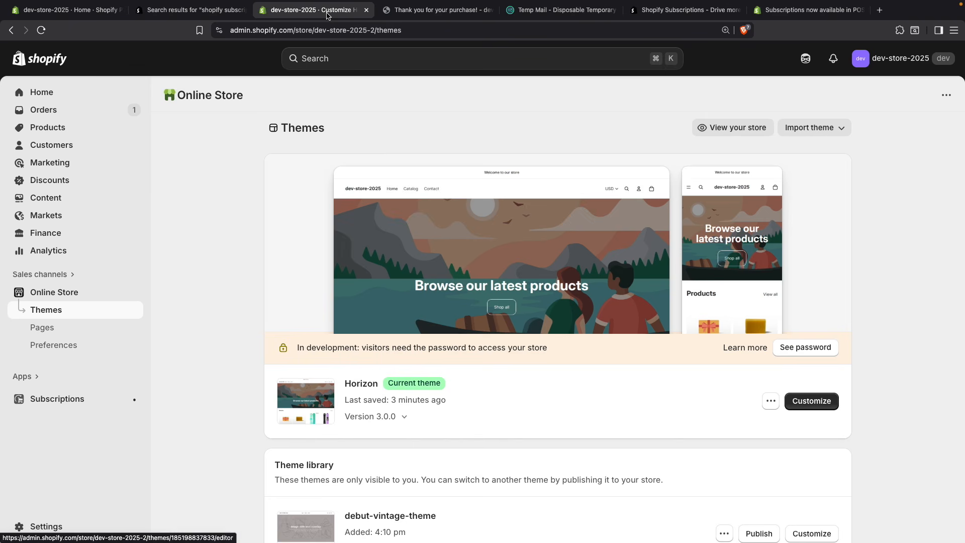
{"action": "left_click", "coordinate": [72, 112]}
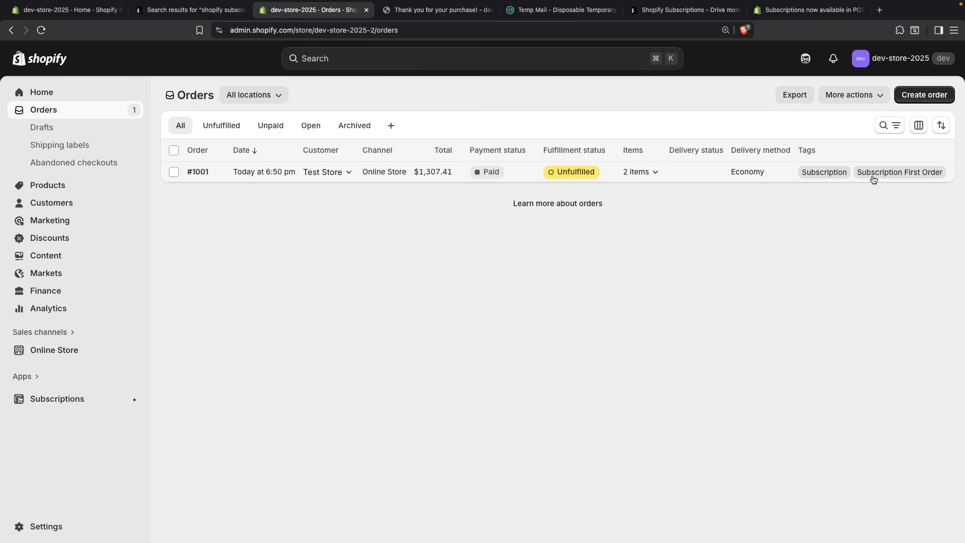
{"action": "left_click", "coordinate": [706, 172]}
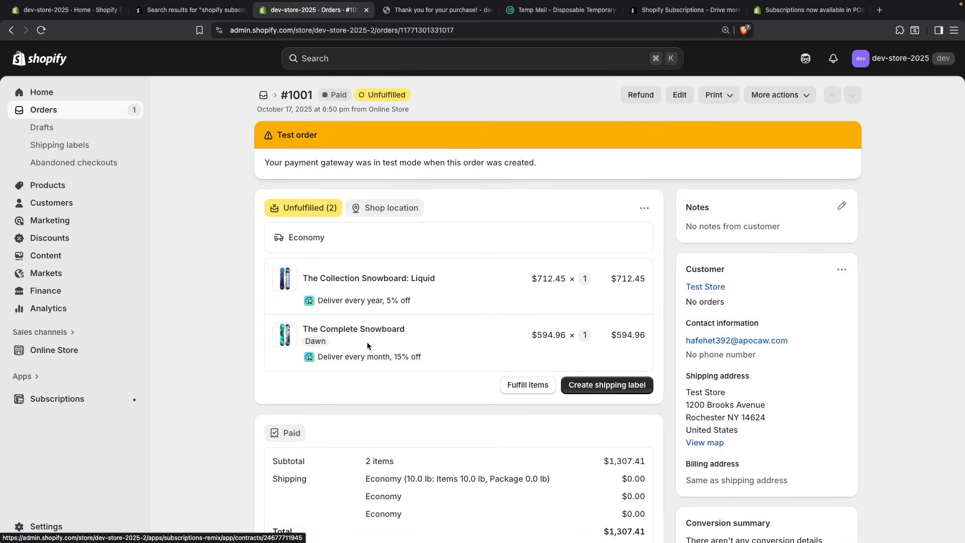
Step: Open The Complete Snowboard's contract in the Subscriptions app and review its details, upcoming orders and pause or cancel options
{"action": "left_click", "coordinate": [67, 401]}
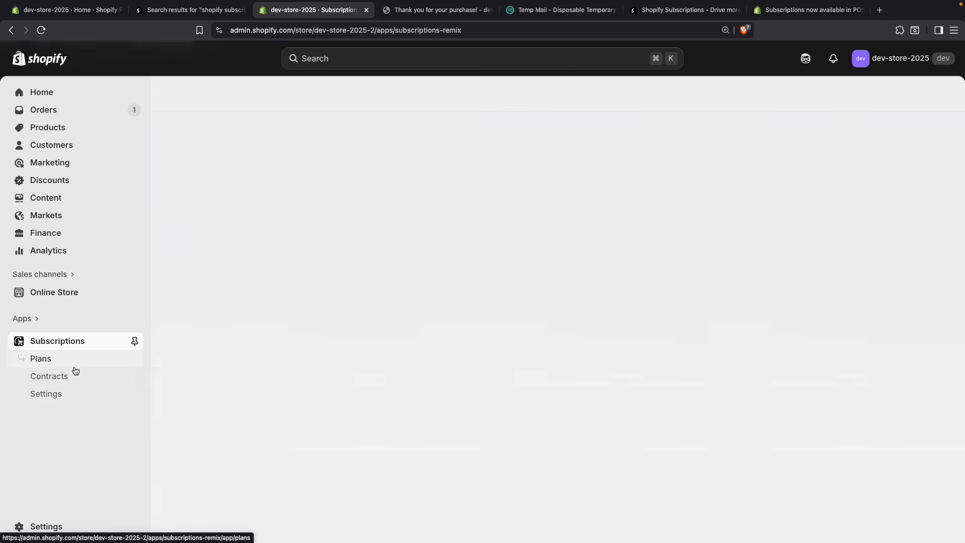
{"action": "left_click", "coordinate": [69, 377]}
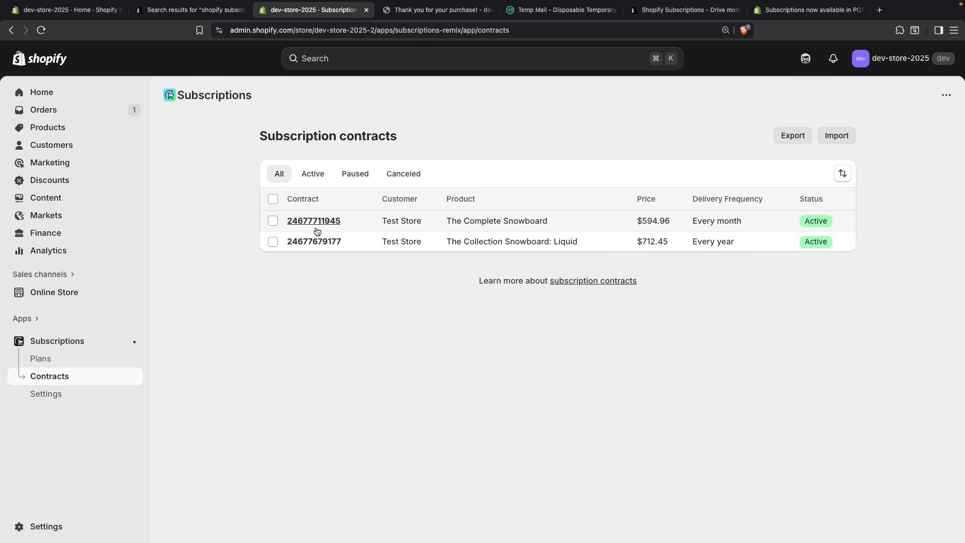
{"action": "left_click", "coordinate": [314, 221]}
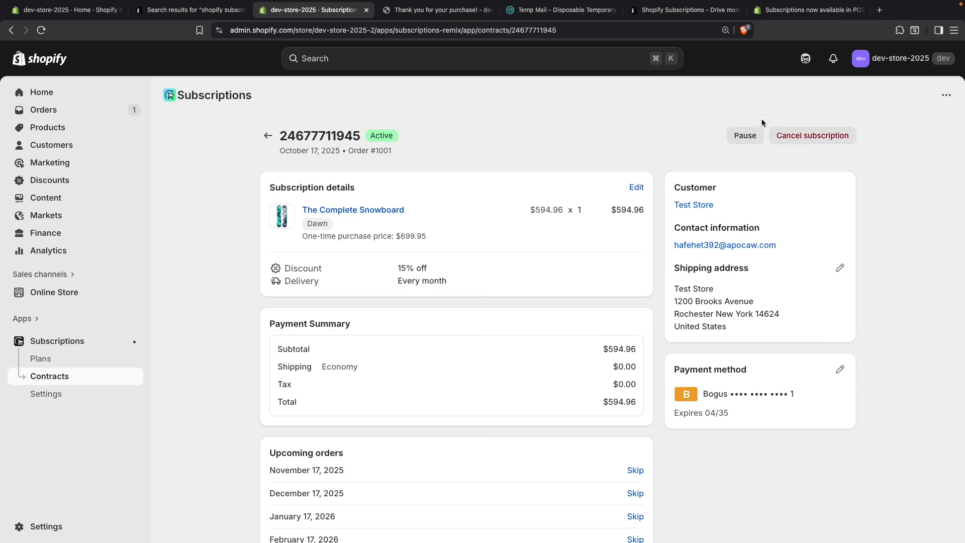
{"action": "scroll", "coordinate": [768, 166], "scroll_direction": "down", "scroll_amount": 3}
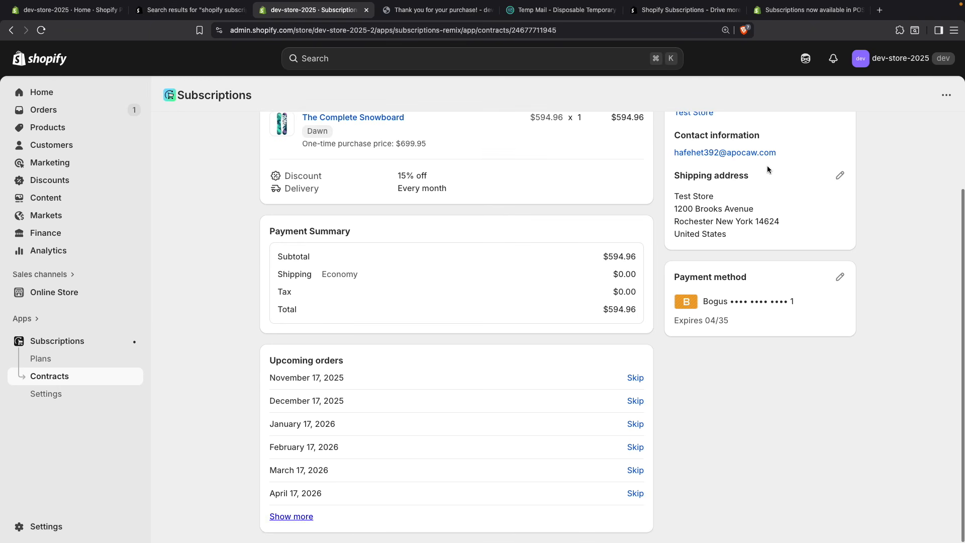
{"action": "scroll", "coordinate": [767, 170], "scroll_direction": "up", "scroll_amount": 3}
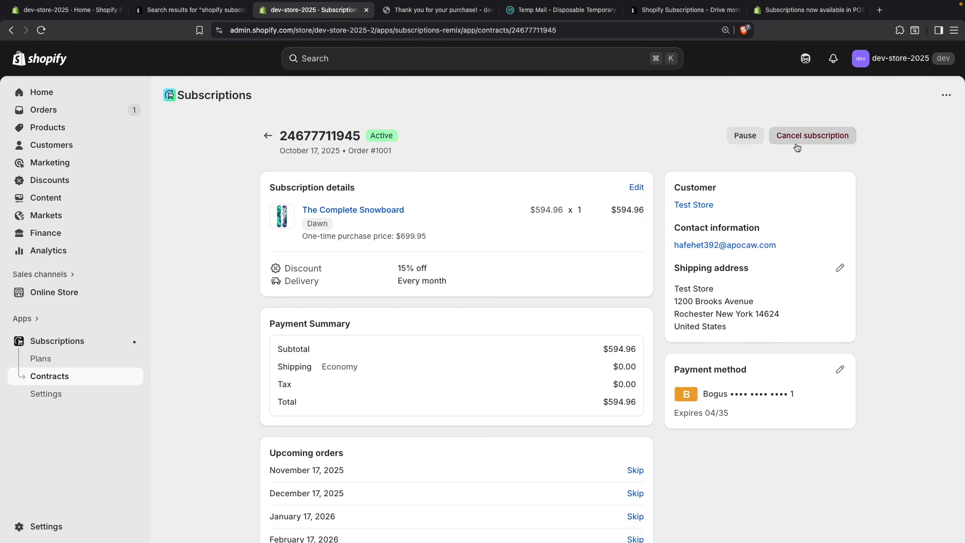
{"action": "scroll", "coordinate": [607, 275], "scroll_direction": "down", "scroll_amount": 3}
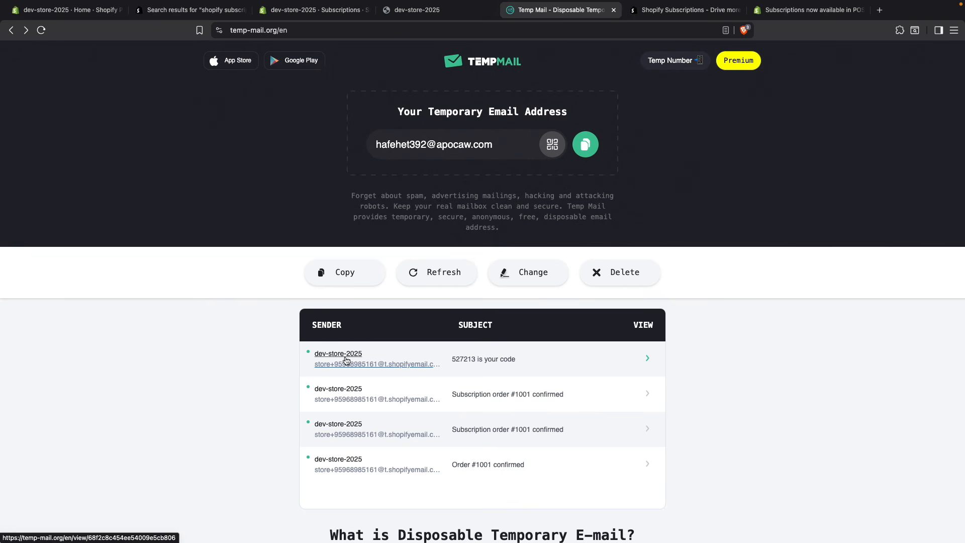
Step: Read the Temp Mail subscription confirmation for The Complete Snowboard, including its recurring charge and order summary
{"action": "left_click", "coordinate": [341, 396]}
{"action": "scroll", "coordinate": [411, 413], "scroll_direction": "down", "scroll_amount": 4}
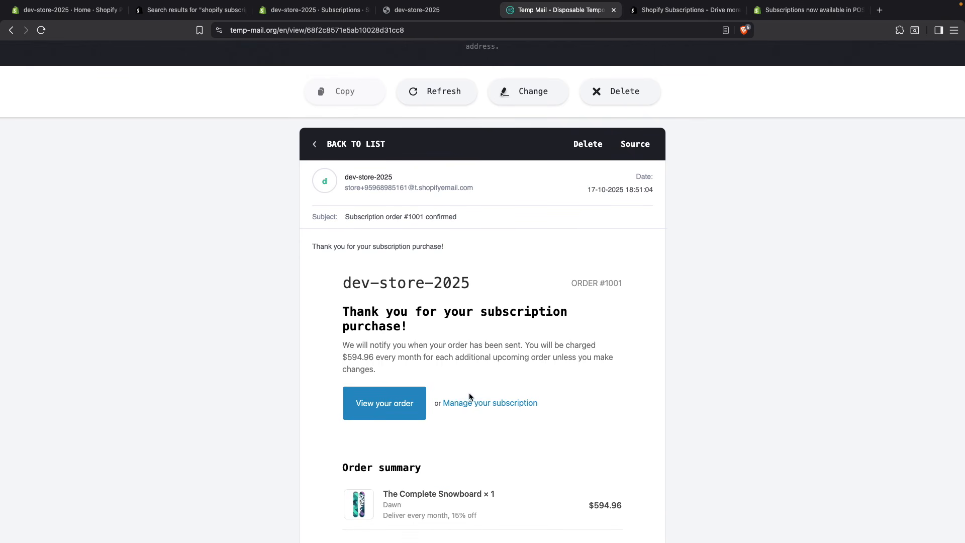
{"action": "scroll", "coordinate": [482, 401], "scroll_direction": "down", "scroll_amount": 3}
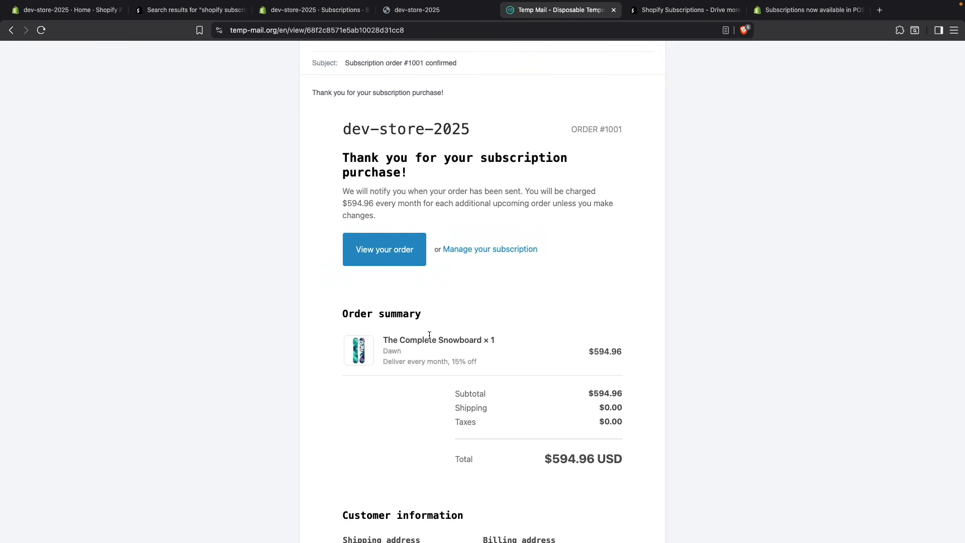
{"action": "scroll", "coordinate": [399, 336], "scroll_direction": "down", "scroll_amount": 2}
{"action": "scroll", "coordinate": [182, 136], "scroll_direction": "up", "scroll_amount": 3}
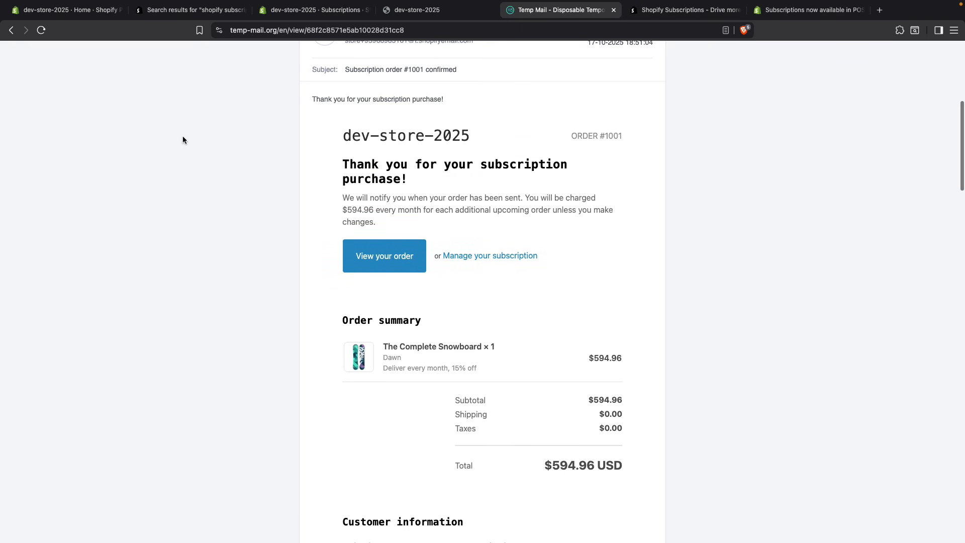
Step: Open the confirmation email for The Collection Snowboard: Liquid and follow its link to manage the subscription
{"action": "left_click", "coordinate": [10, 31]}
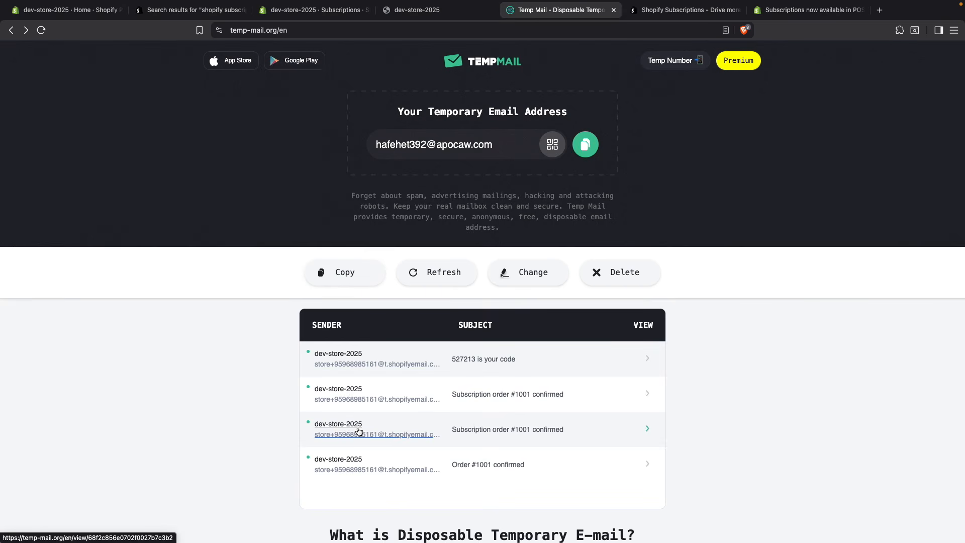
{"action": "left_click", "coordinate": [357, 430]}
{"action": "scroll", "coordinate": [484, 393], "scroll_direction": "down", "scroll_amount": 7}
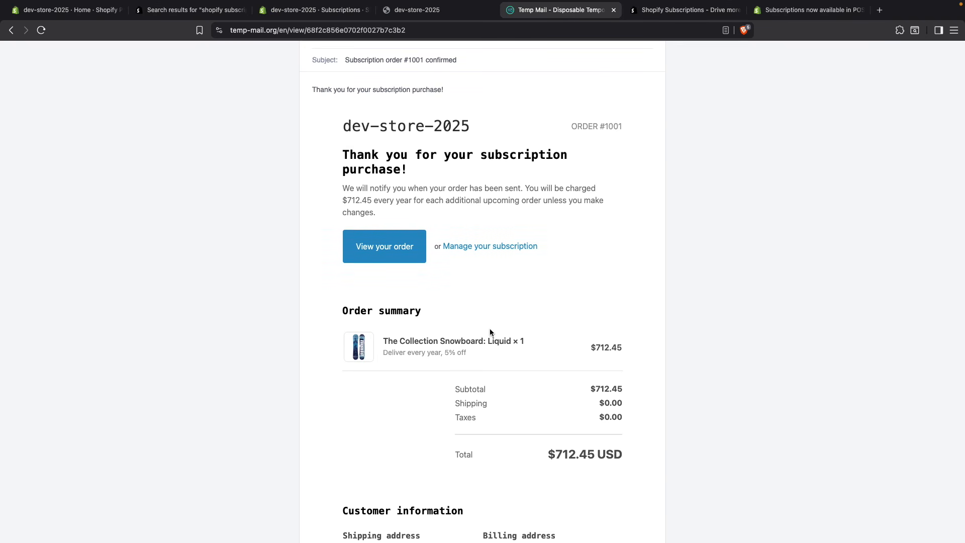
{"action": "left_click", "coordinate": [490, 249]}
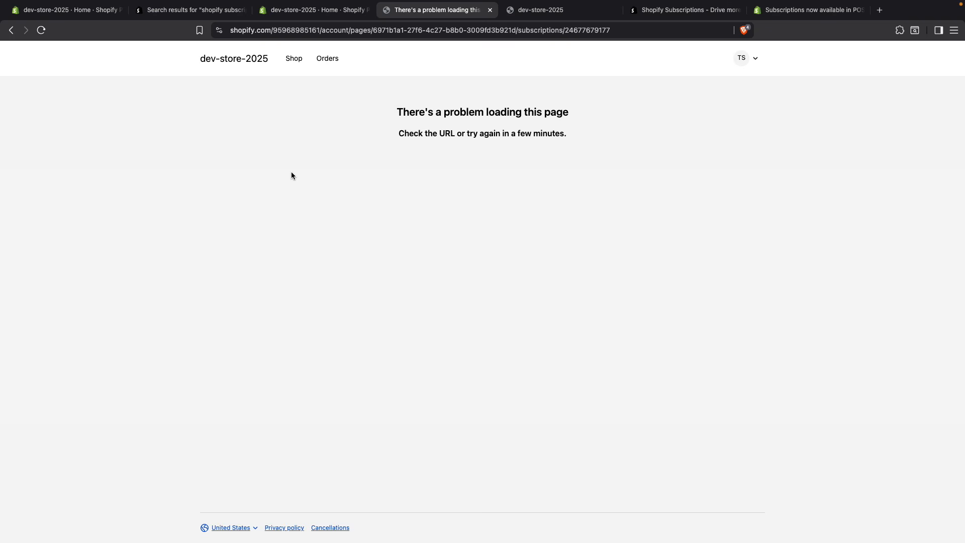
Step: Customize the live checkout configuration in the store admin, adding the Subscriptions app's Management page to Accounts
{"action": "left_click", "coordinate": [304, 18]}
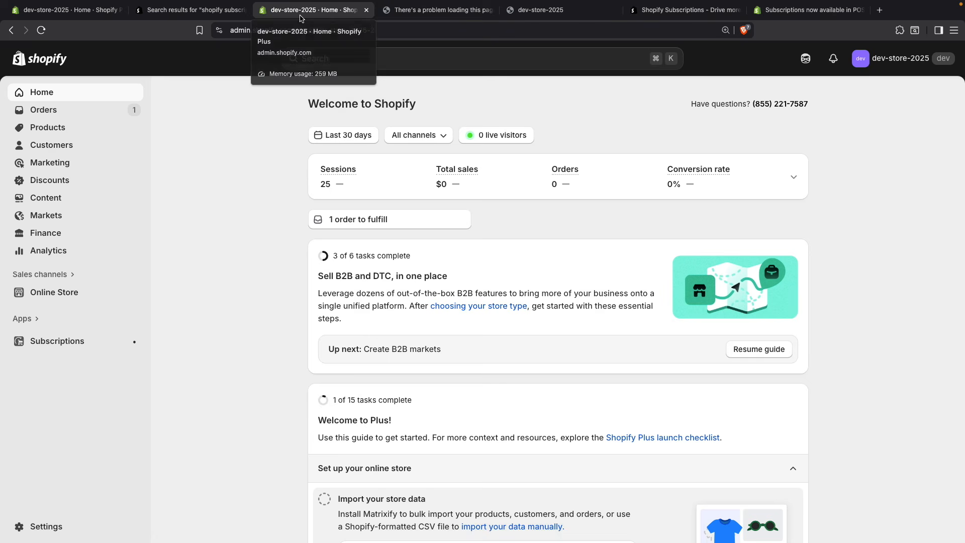
{"action": "left_click", "coordinate": [68, 527]}
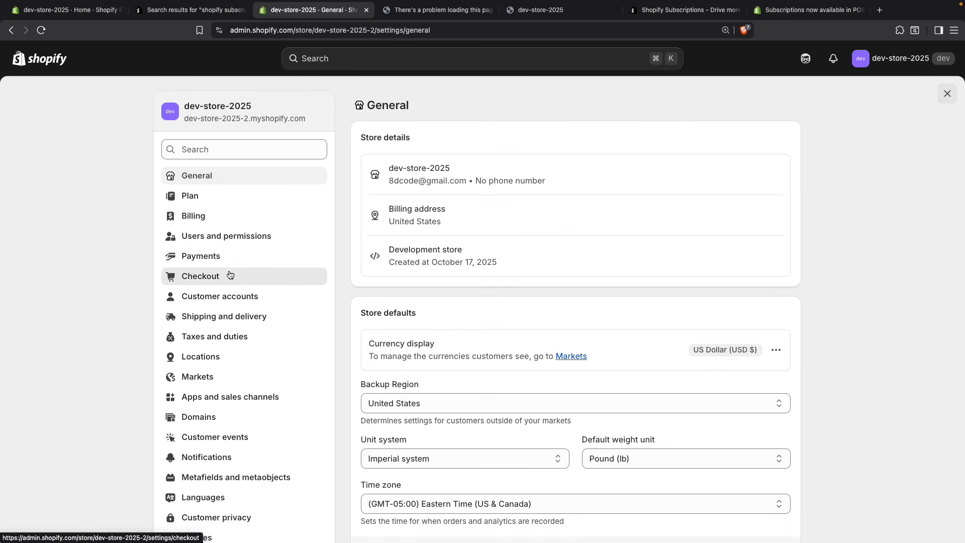
{"action": "left_click", "coordinate": [230, 275]}
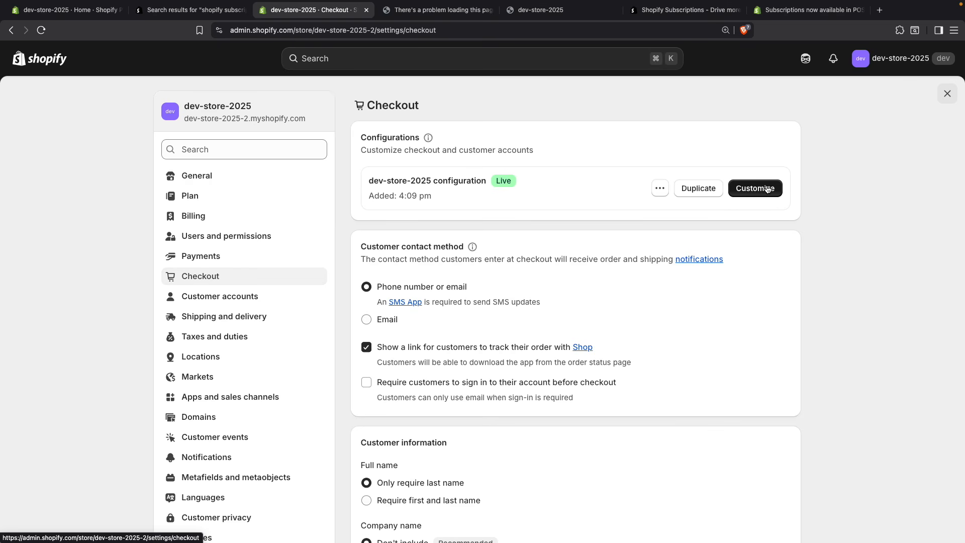
{"action": "left_click", "coordinate": [753, 190]}
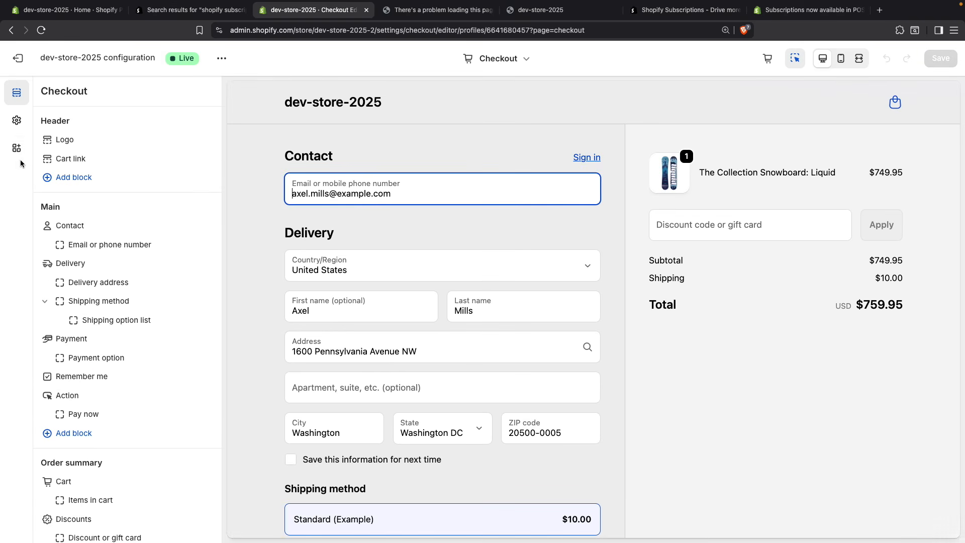
{"action": "left_click", "coordinate": [17, 149]}
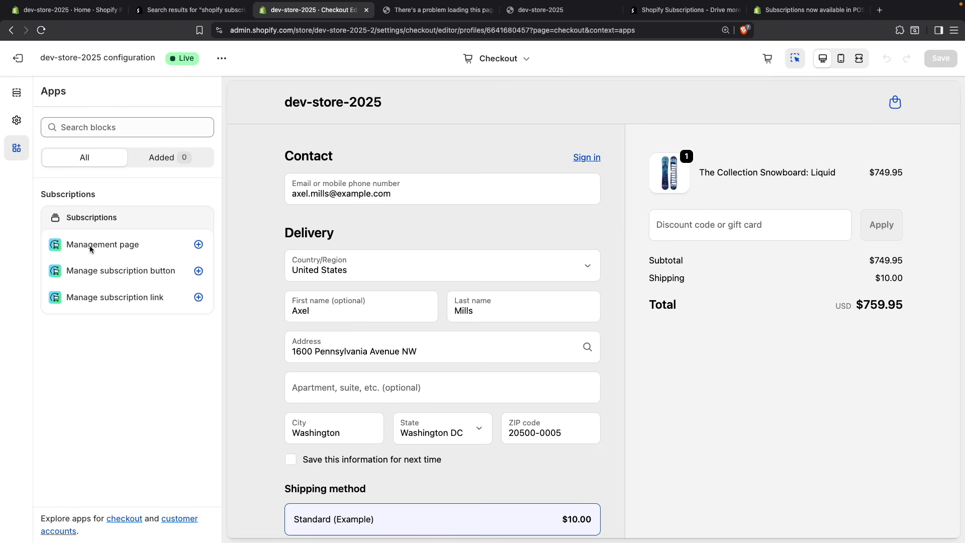
{"action": "left_click", "coordinate": [199, 245]}
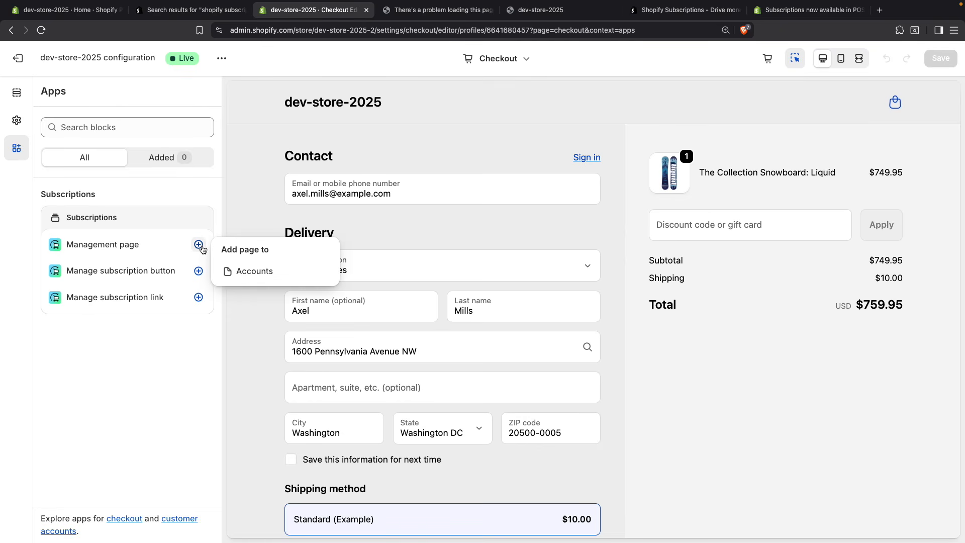
{"action": "left_click", "coordinate": [254, 272]}
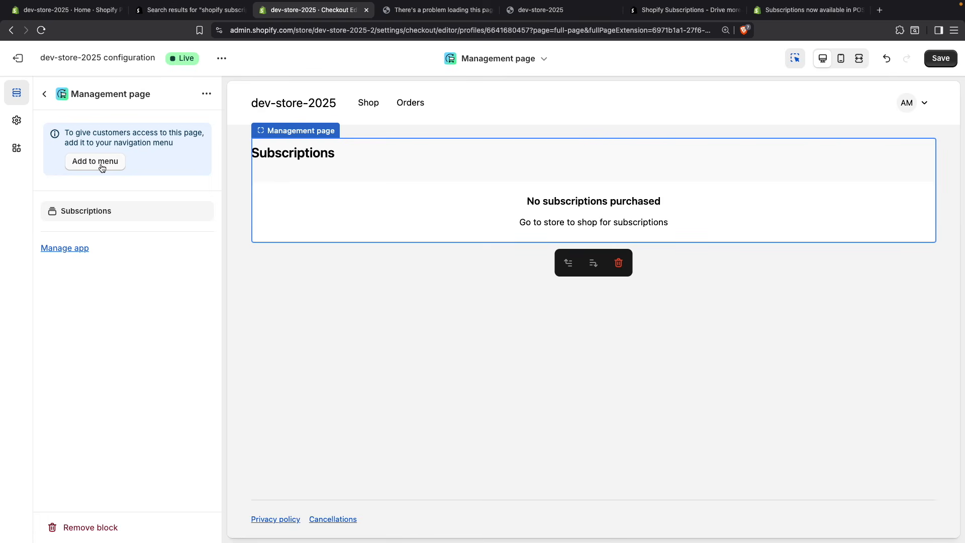
Step: Save the configuration, add the Management page to the customer account main menu labelled "Subscriptions", save the menu and exit the editor
{"action": "left_click", "coordinate": [101, 167]}
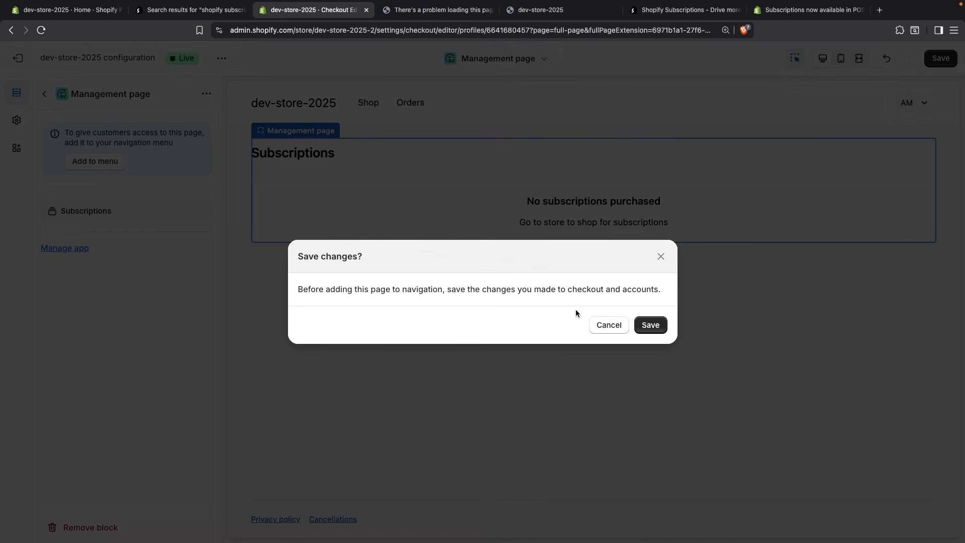
{"action": "left_click", "coordinate": [661, 333]}
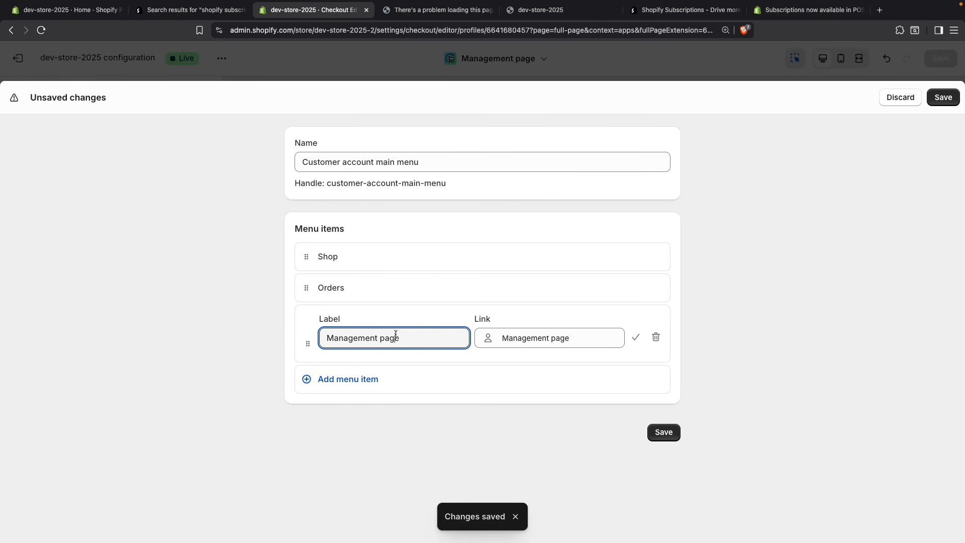
{"action": "type", "text": "Subscriptions"}
{"action": "key", "text": "super+shift+Right"}
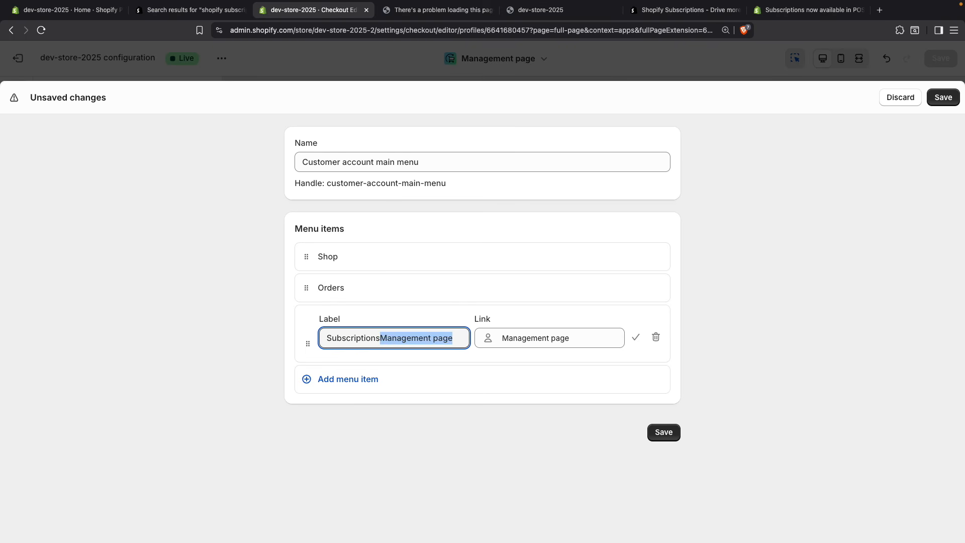
{"action": "key", "text": "BackSpace"}
{"action": "left_click", "coordinate": [660, 430]}
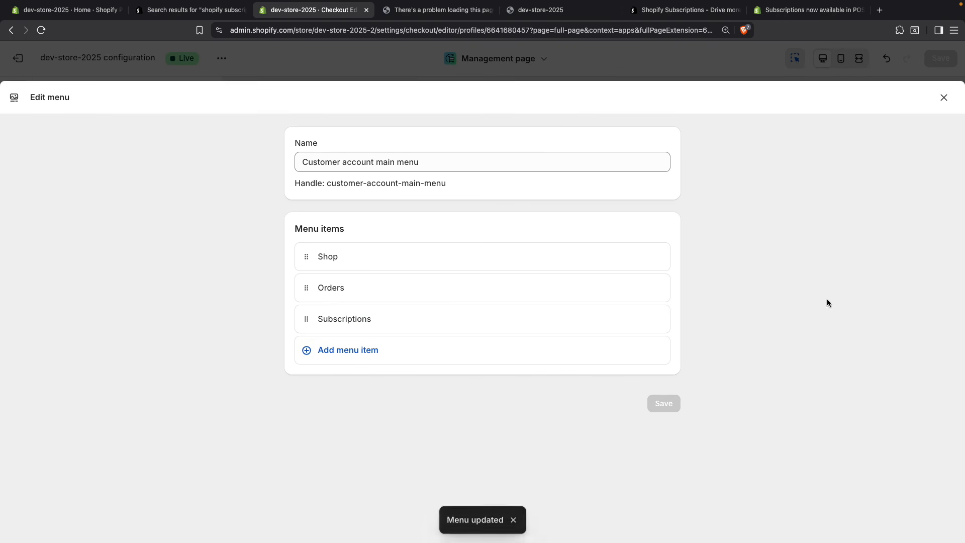
{"action": "left_click", "coordinate": [943, 96]}
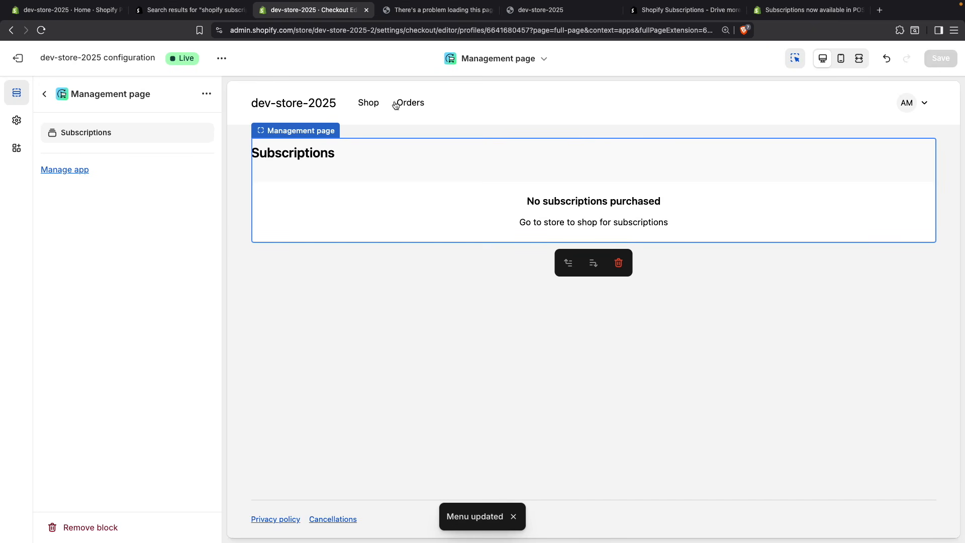
{"action": "left_click", "coordinate": [44, 94]}
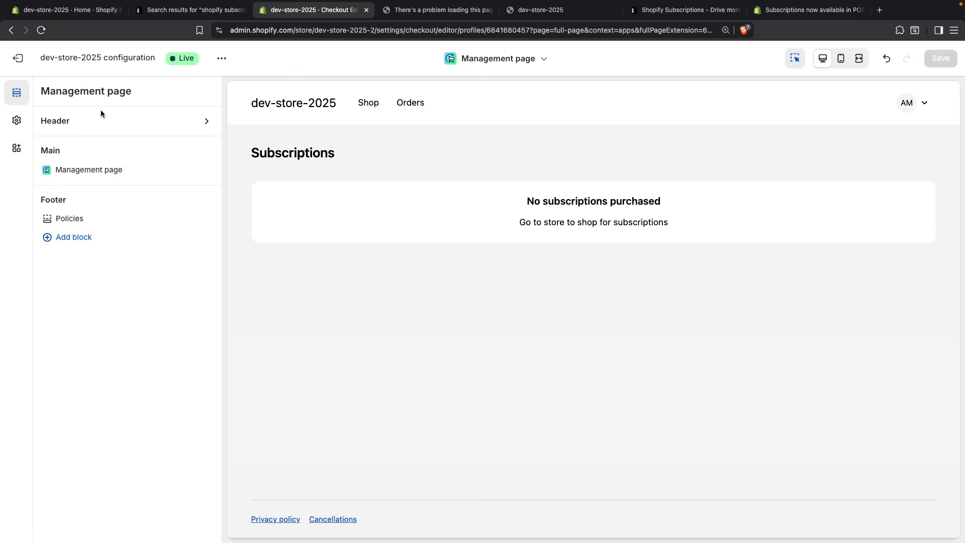
{"action": "left_click", "coordinate": [18, 58]}
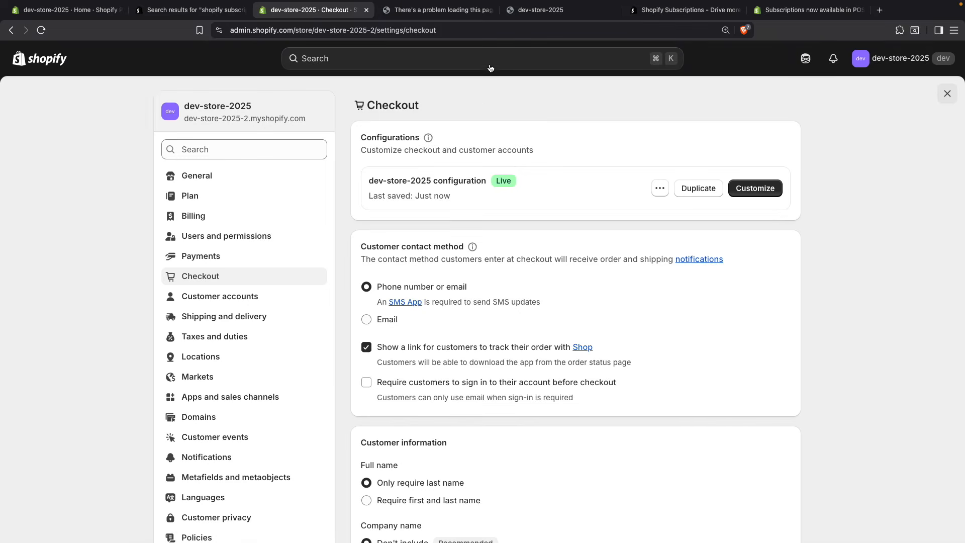
Step: Reload the customer's subscription management page and show the upcoming orders for The Collection Snowboard: Liquid
{"action": "left_click", "coordinate": [433, 10]}
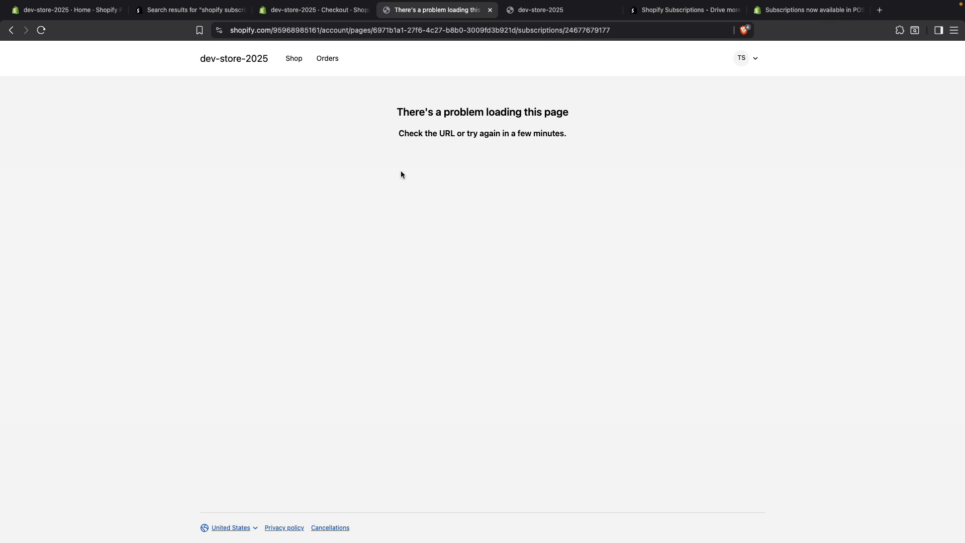
{"action": "key", "text": "super+r"}
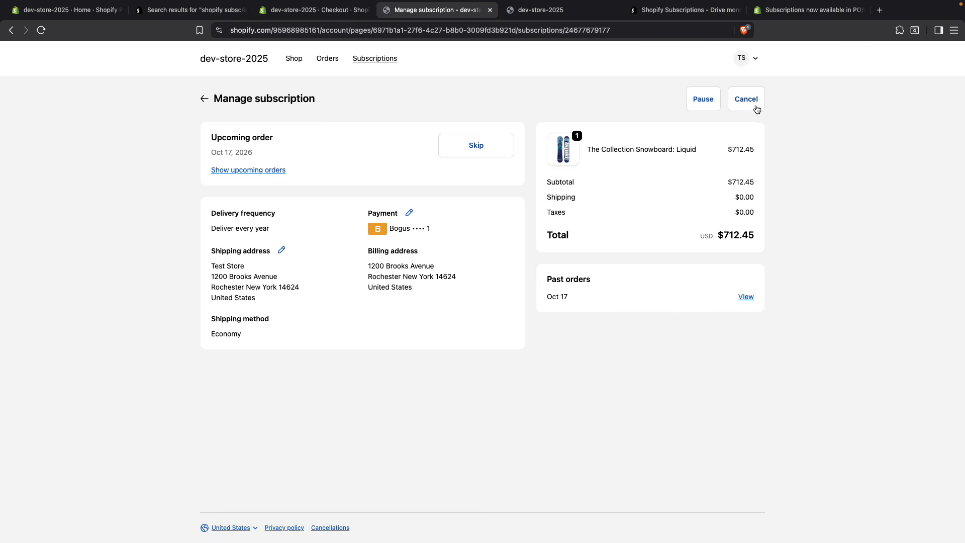
{"action": "left_click", "coordinate": [254, 170]}
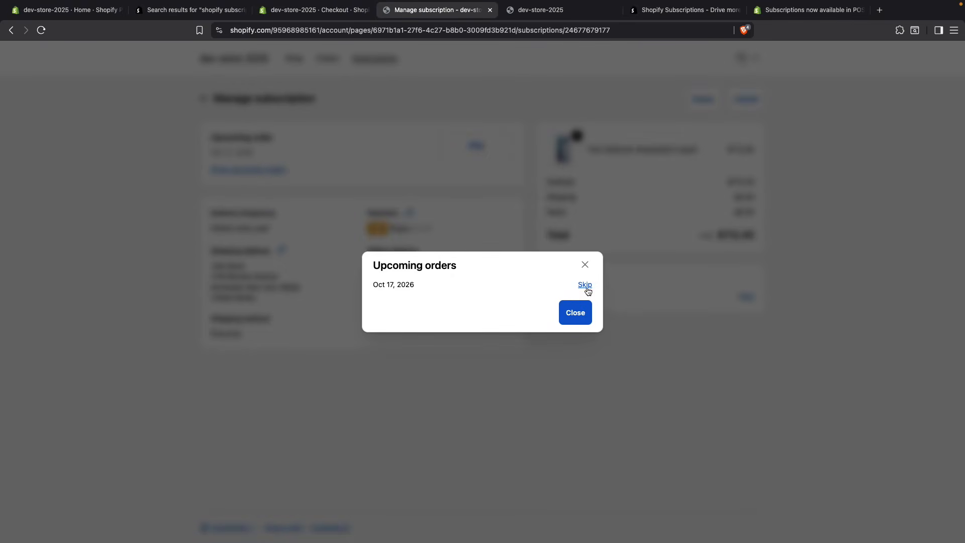
Step: Dismiss the upcoming orders, return to the Subscriptions list and look at the Manage options for The Collection Snowboard: Liquid
{"action": "left_click", "coordinate": [578, 312]}
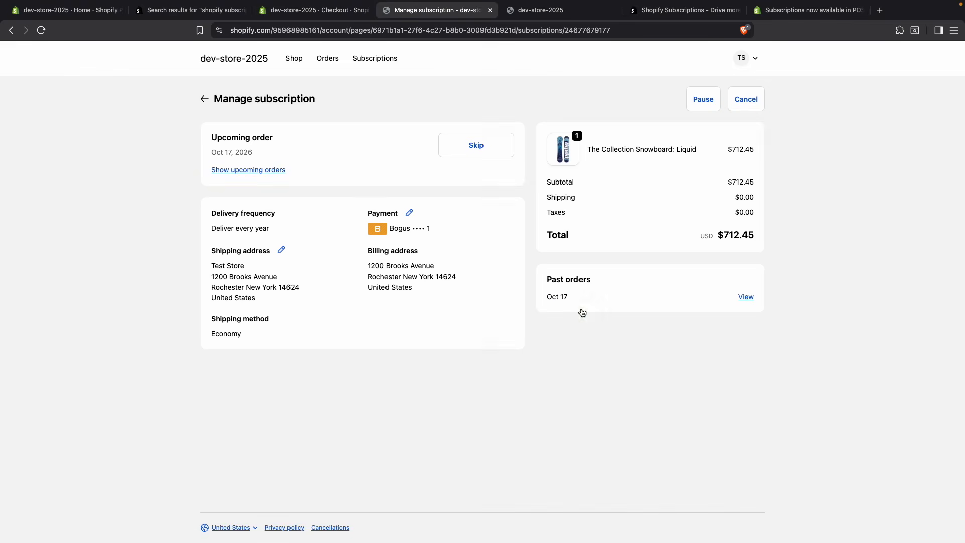
{"action": "left_click", "coordinate": [329, 65]}
{"action": "left_click", "coordinate": [368, 66]}
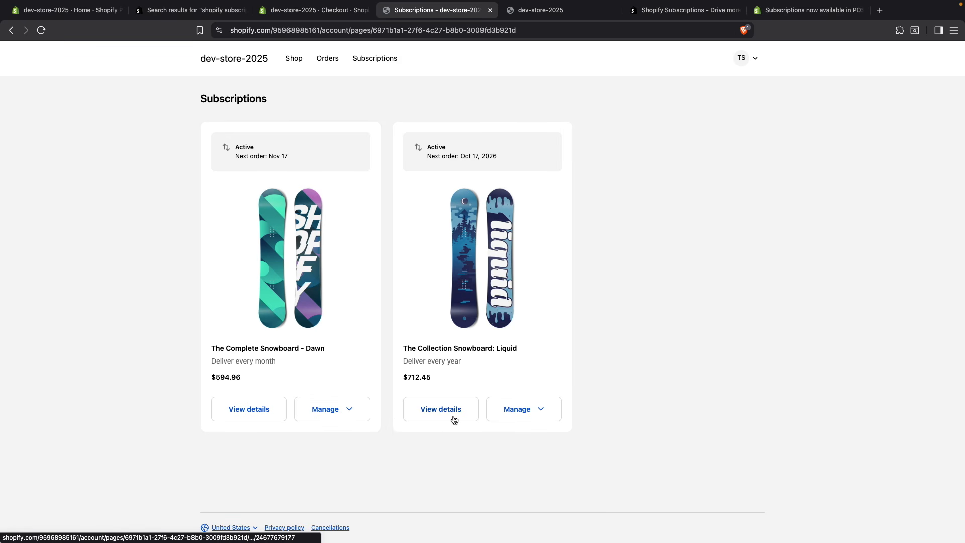
{"action": "left_click", "coordinate": [538, 408]}
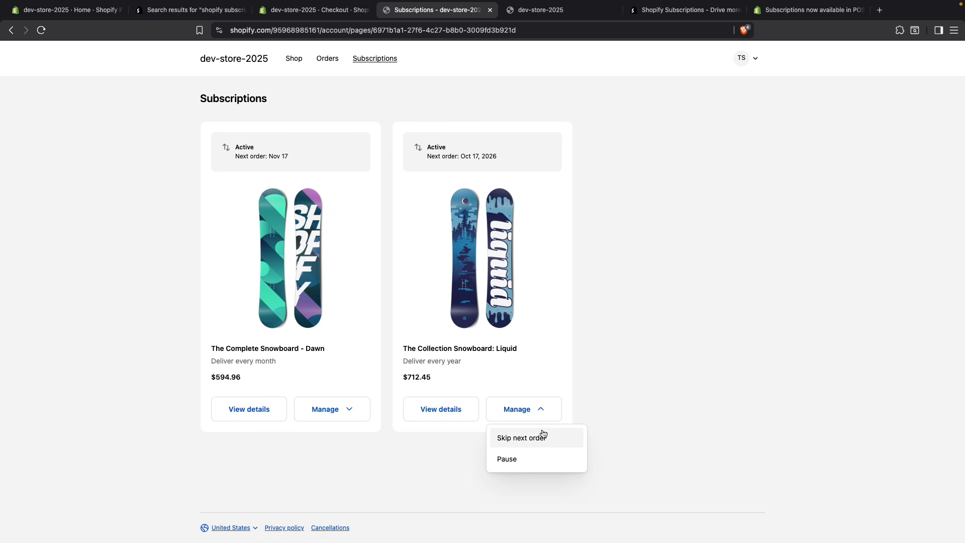
{"action": "left_click", "coordinate": [646, 337]}
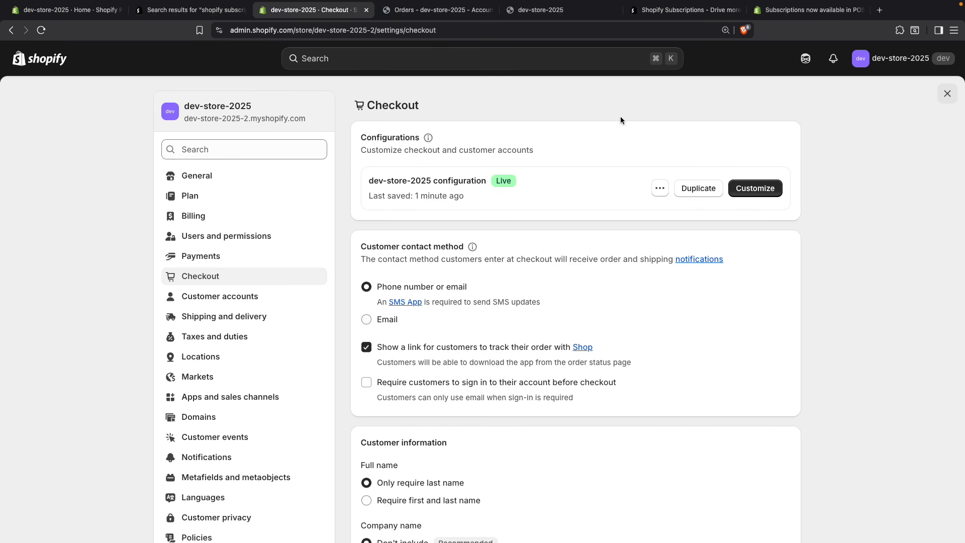
Step: Customize the live checkout configuration, adding the Subscriptions app's Manage subscription button to Orders and Order status
{"action": "left_click", "coordinate": [759, 191]}
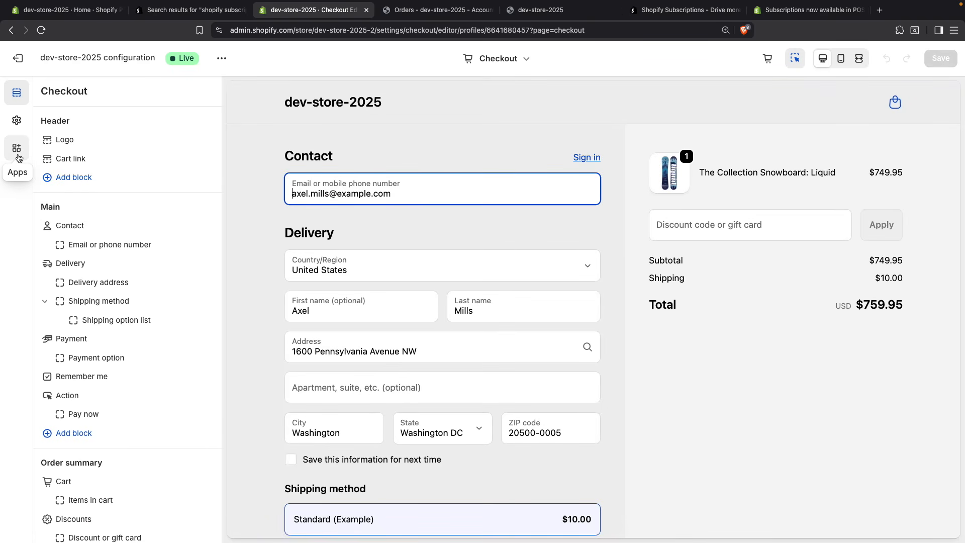
{"action": "left_click", "coordinate": [16, 149]}
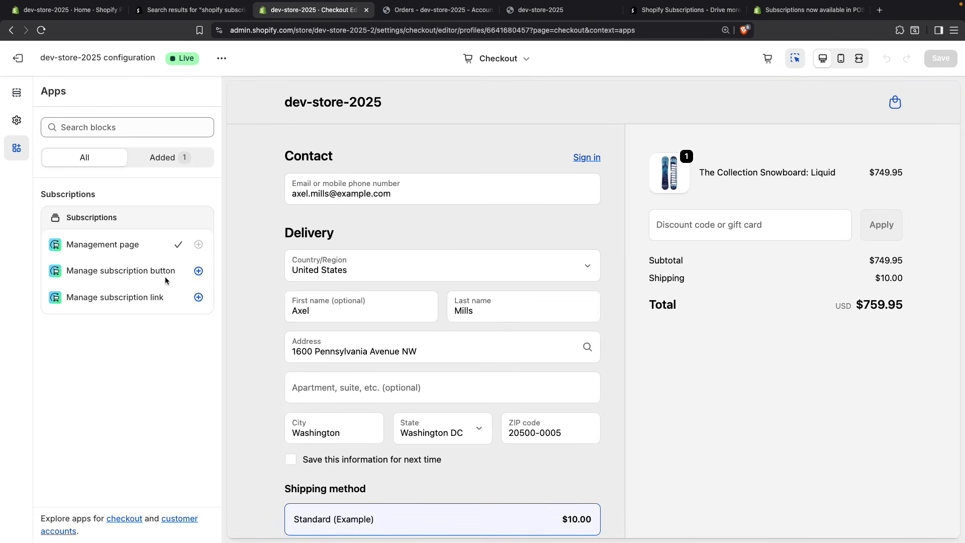
{"action": "left_click", "coordinate": [199, 272]}
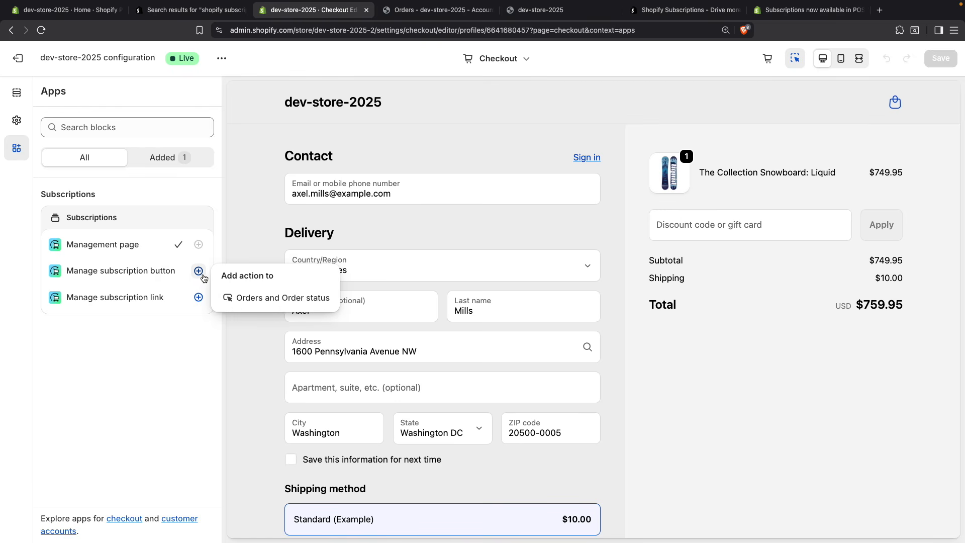
{"action": "left_click", "coordinate": [240, 299]}
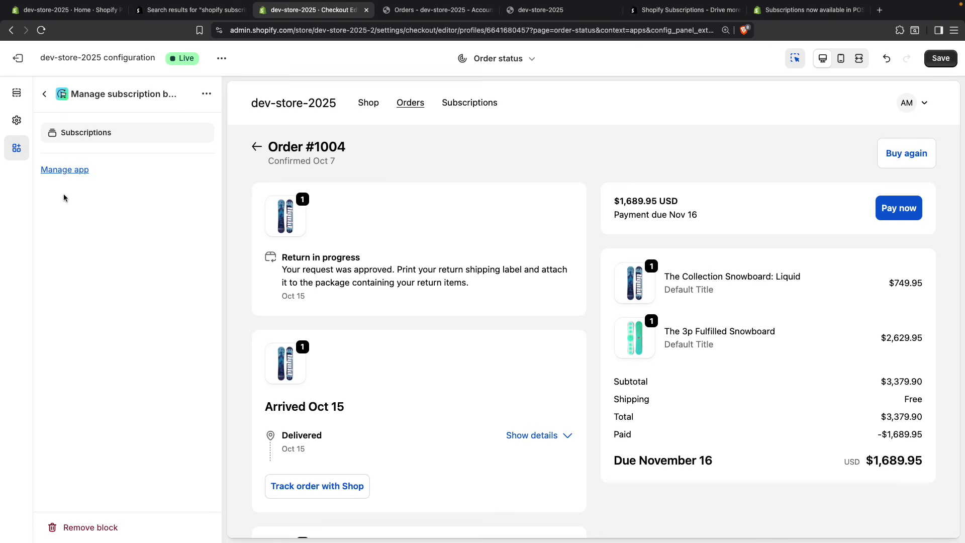
Step: Add the Subscriptions app's Manage subscription link to the Thank you page and save the configuration
{"action": "left_click", "coordinate": [44, 94]}
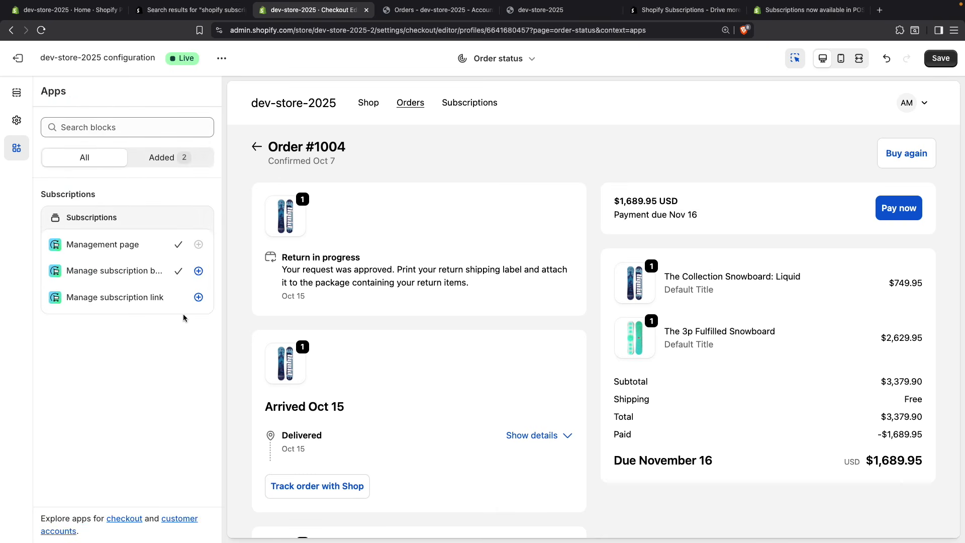
{"action": "left_click", "coordinate": [199, 297]}
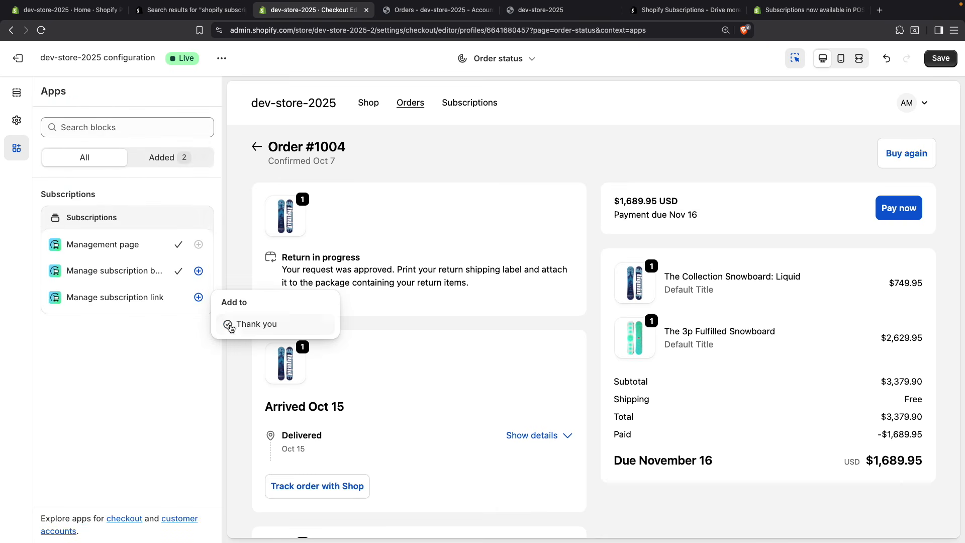
{"action": "left_click", "coordinate": [240, 329]}
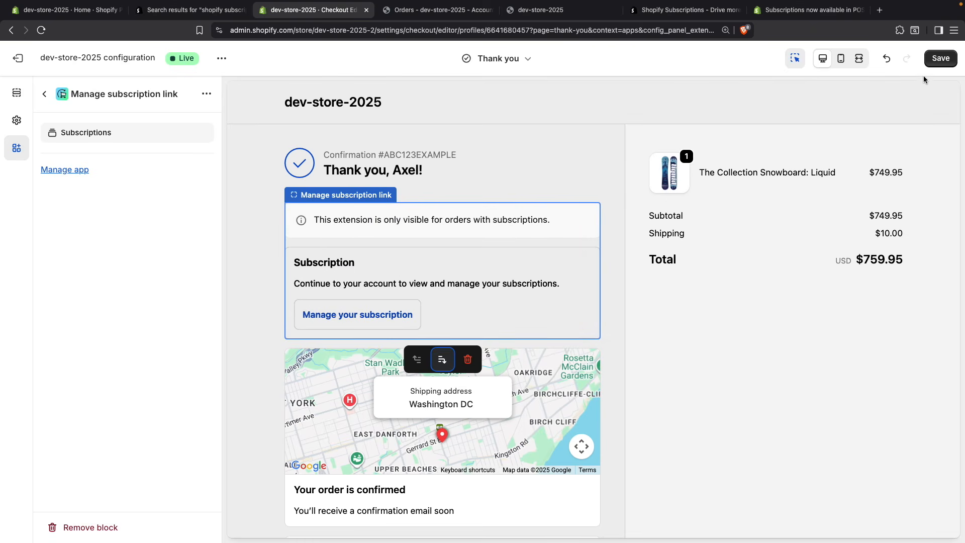
{"action": "left_click", "coordinate": [940, 59]}
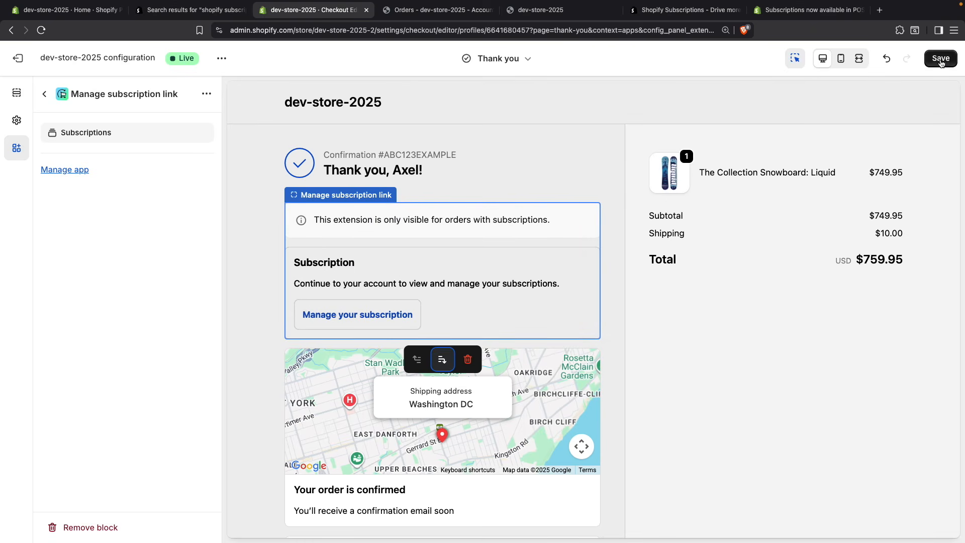
Step: Go to the customer's Orders page and follow the order's Manage subscriptions option to check the subscriptions list
{"action": "left_click", "coordinate": [439, 17]}
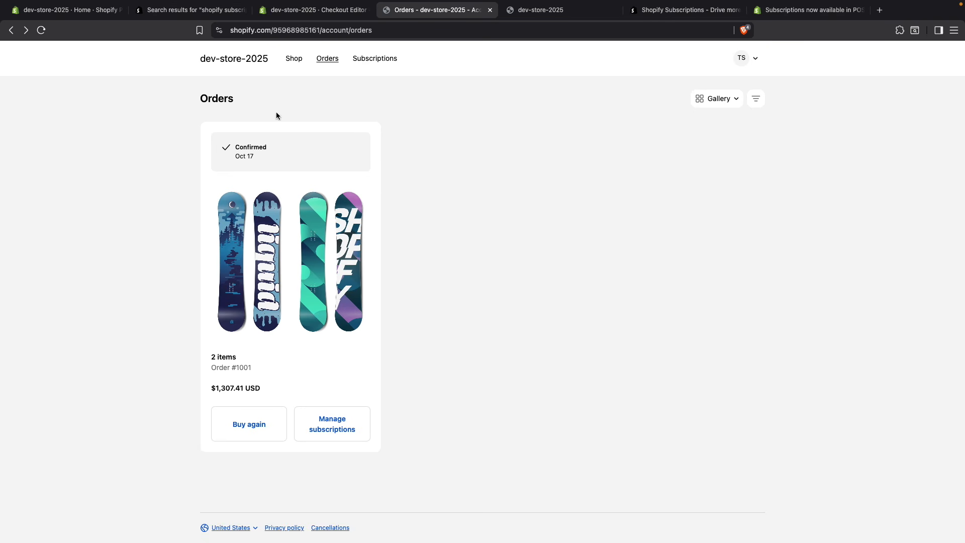
{"action": "left_click", "coordinate": [343, 433]}
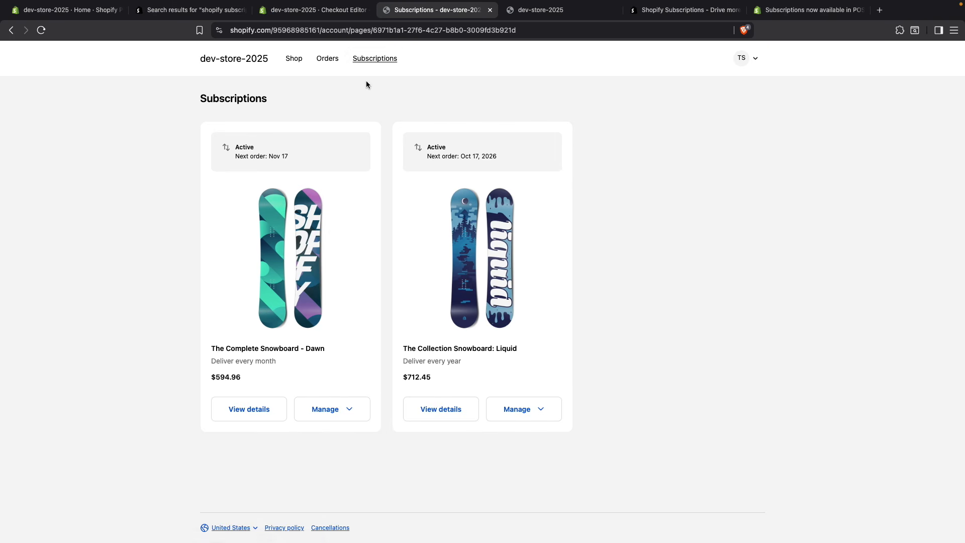
{"action": "key", "text": "super+w"}
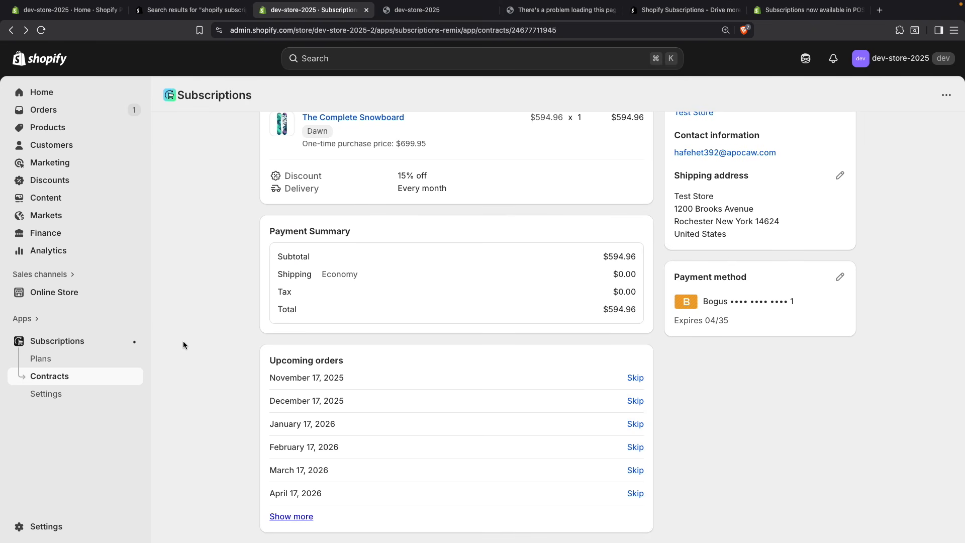
Step: Review the Subscriptions app settings, including payment failure actions, inventory retries, the subscription widget and the subscription management URL
{"action": "left_click", "coordinate": [58, 398]}
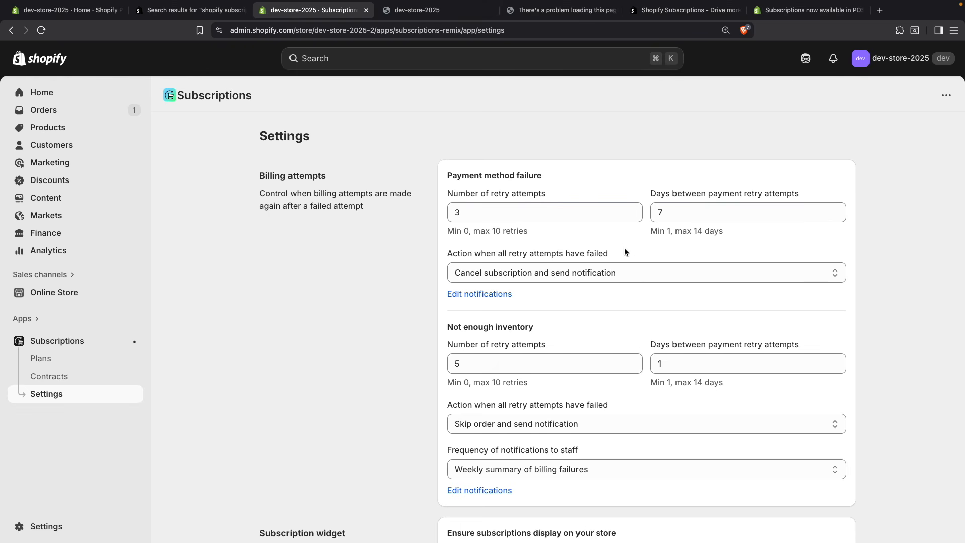
{"action": "left_click", "coordinate": [613, 272]}
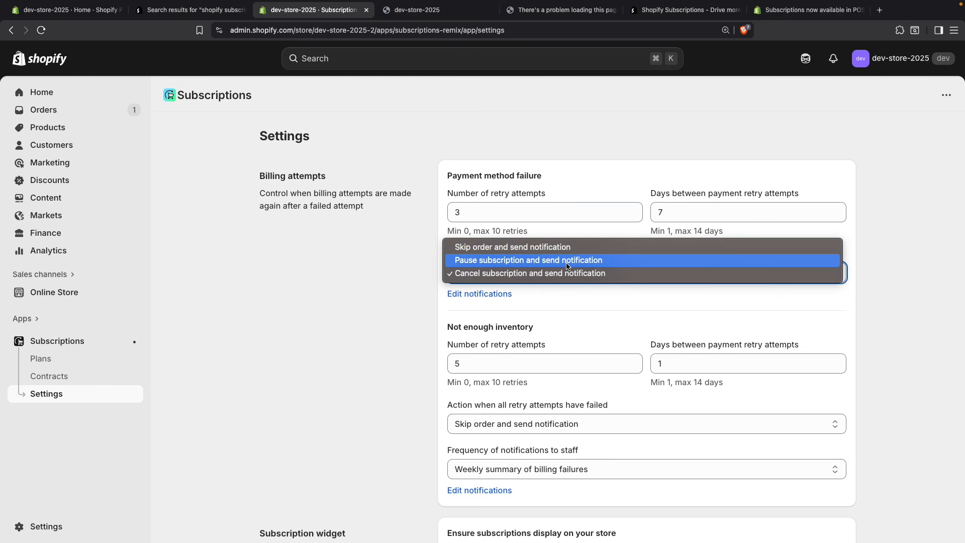
{"action": "left_click", "coordinate": [372, 263]}
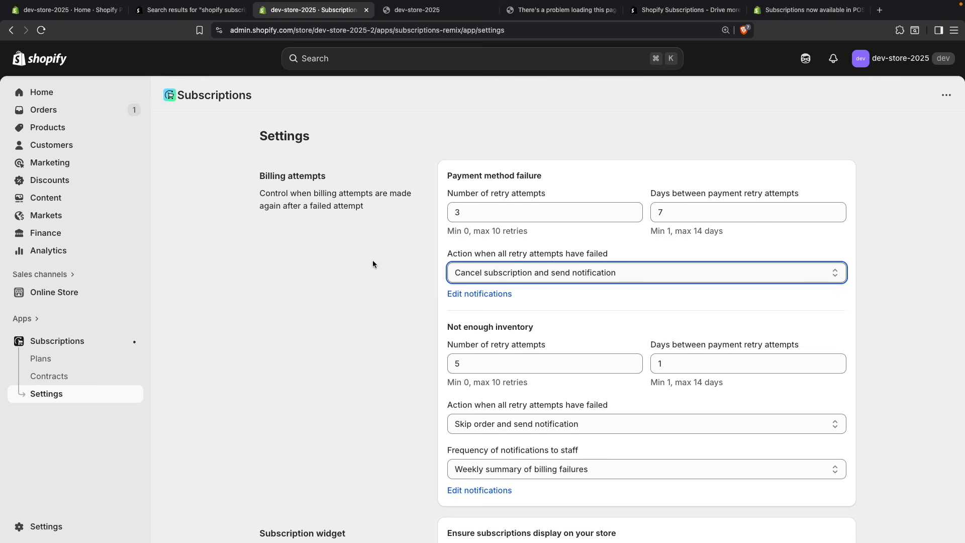
{"action": "left_click", "coordinate": [372, 264]}
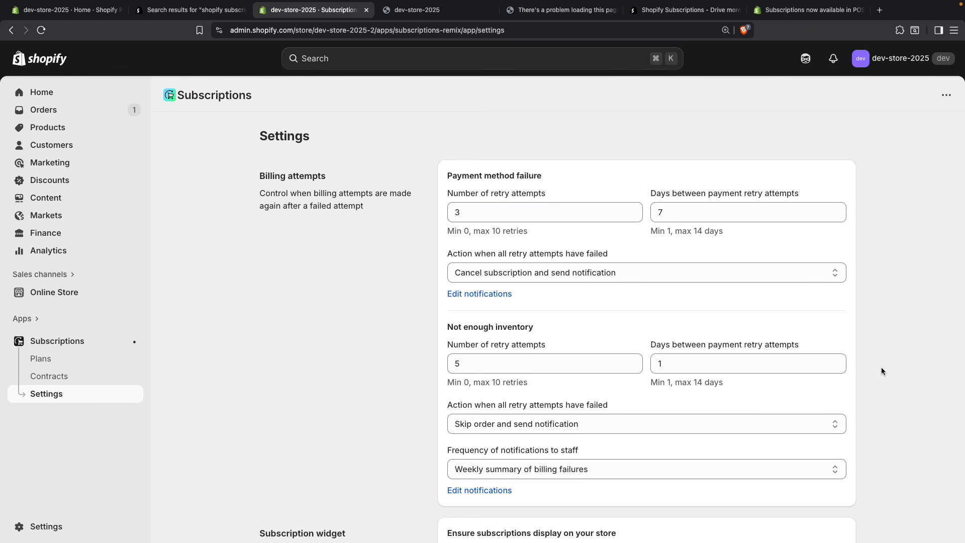
{"action": "scroll", "coordinate": [373, 436], "scroll_direction": "down", "scroll_amount": 3}
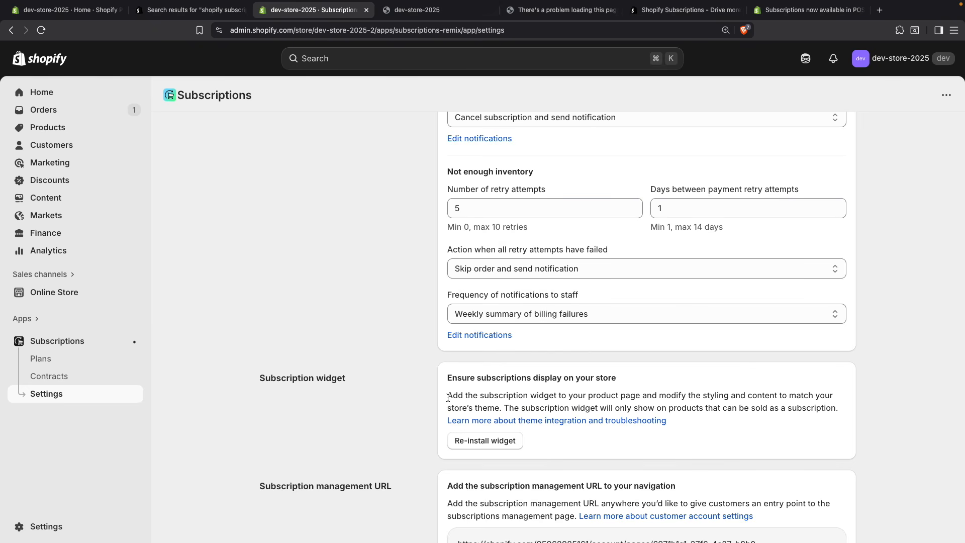
{"action": "scroll", "coordinate": [308, 363], "scroll_direction": "up", "scroll_amount": 2}
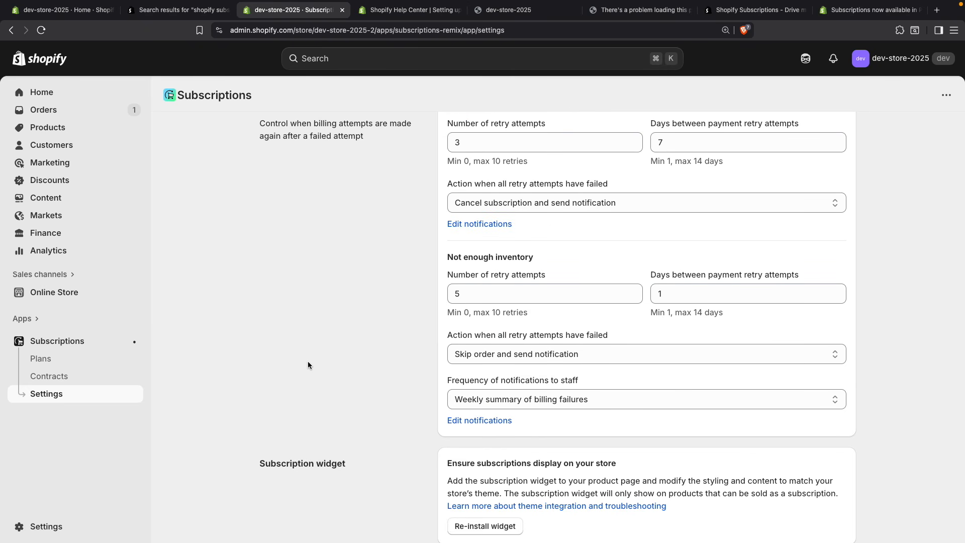
{"action": "scroll", "coordinate": [308, 363], "scroll_direction": "down", "scroll_amount": 3}
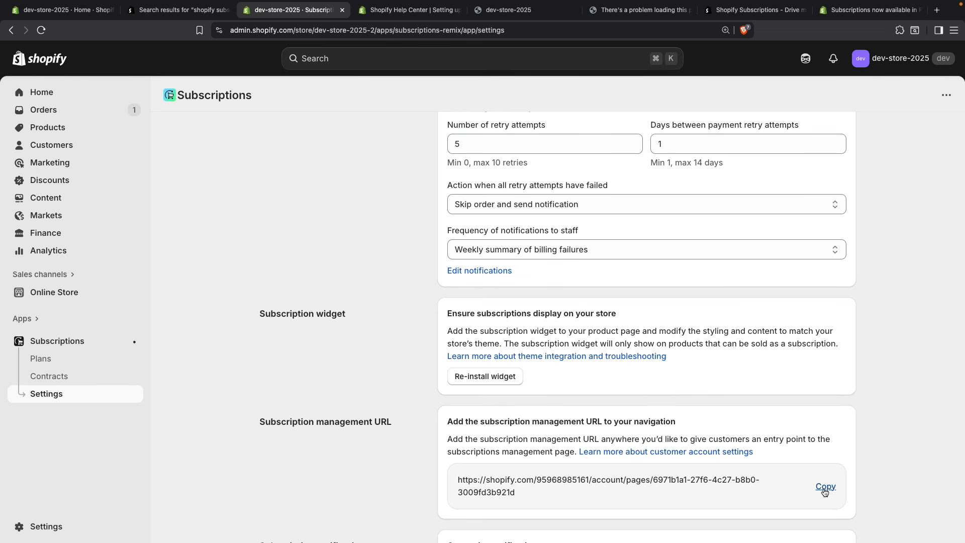
{"action": "scroll", "coordinate": [876, 466], "scroll_direction": "down", "scroll_amount": 3}
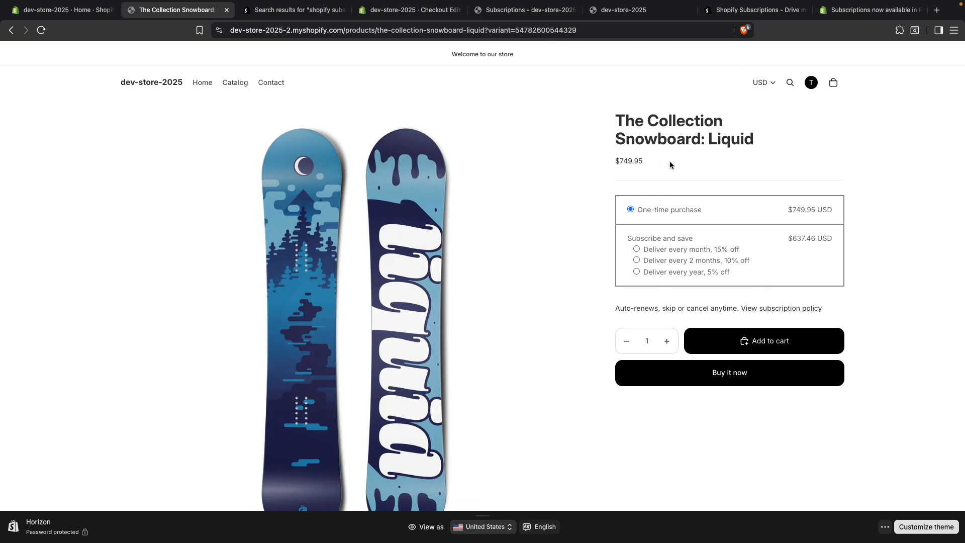
Step: Customize the Horizon theme's default product template, view the Subscription widget block's settings and exit the editor
{"action": "left_click", "coordinate": [67, 18]}
{"action": "left_click", "coordinate": [813, 398]}
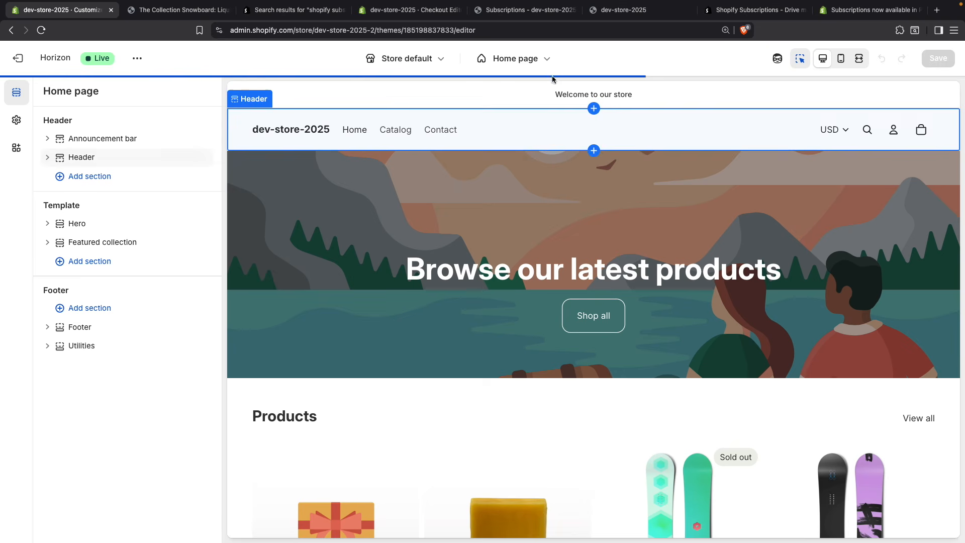
{"action": "left_click", "coordinate": [518, 58]}
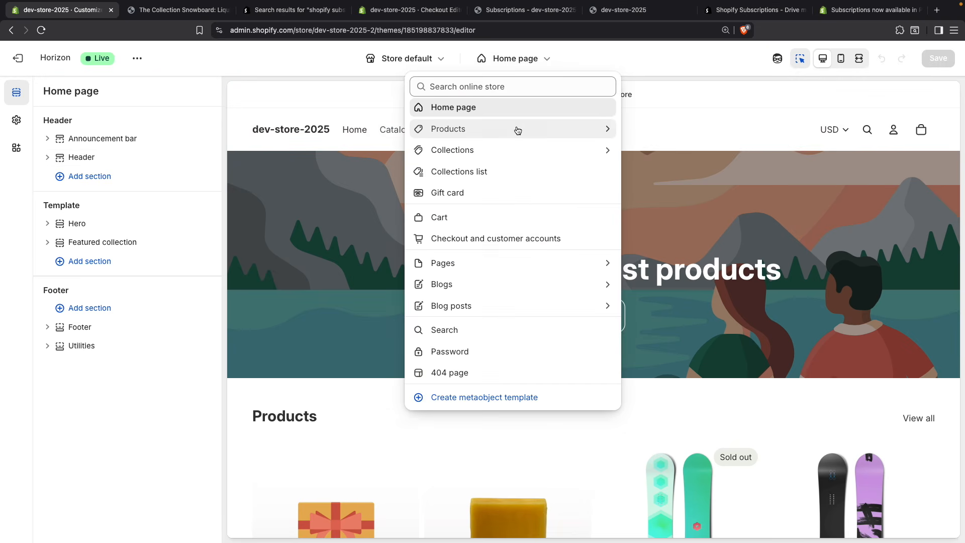
{"action": "left_click", "coordinate": [517, 129]}
{"action": "left_click", "coordinate": [516, 144]}
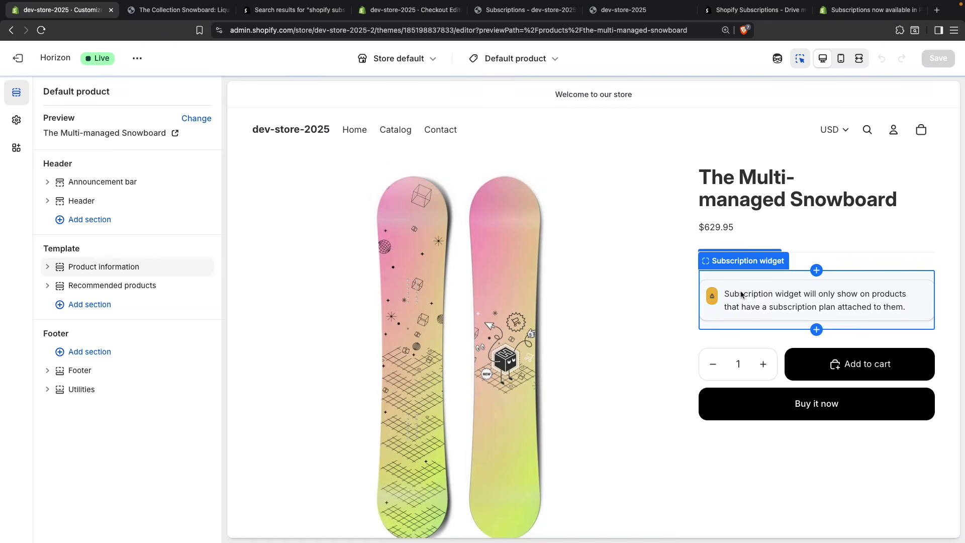
{"action": "left_click", "coordinate": [741, 294]}
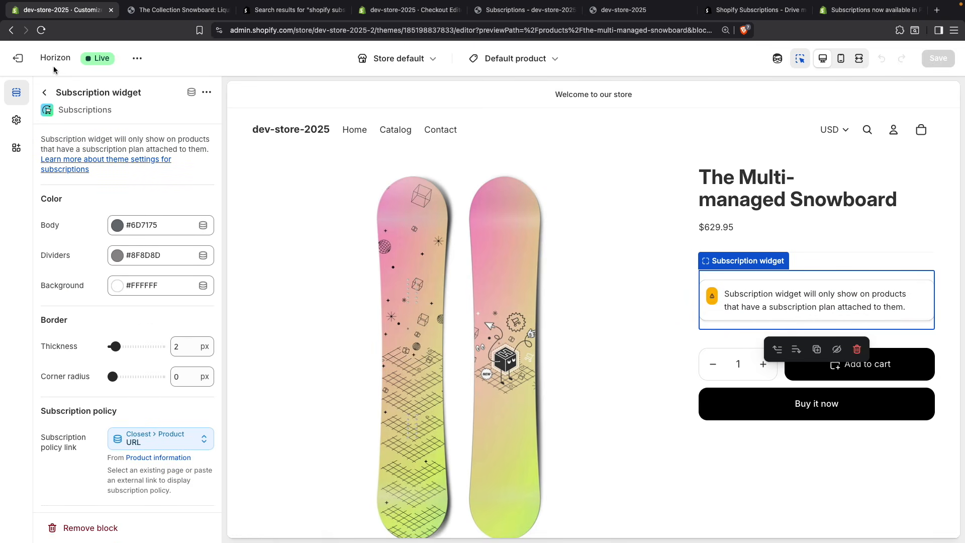
{"action": "left_click", "coordinate": [18, 57]}
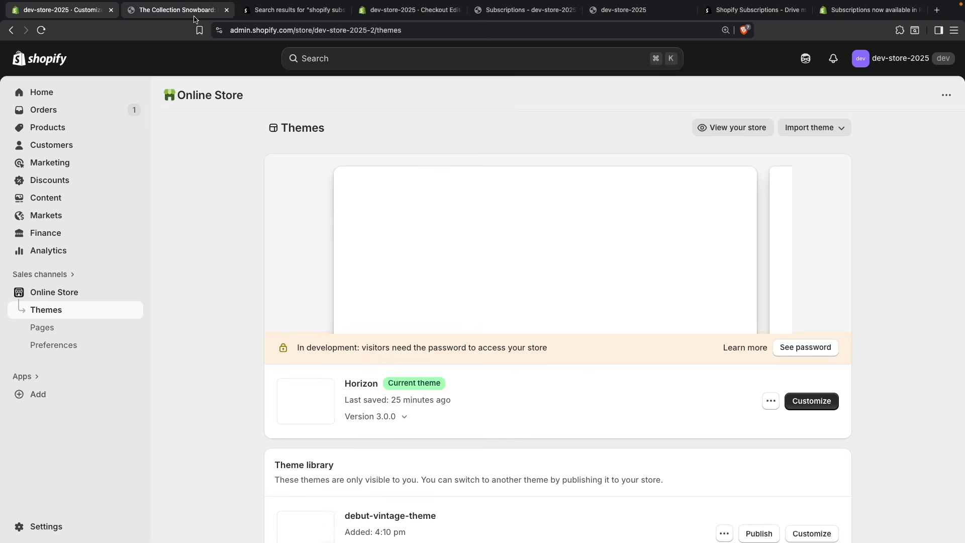
Step: Inspect the One-time purchase option's markup on The Collection Snowboard: Liquid product page with the browser developer tools
{"action": "left_click", "coordinate": [194, 14]}
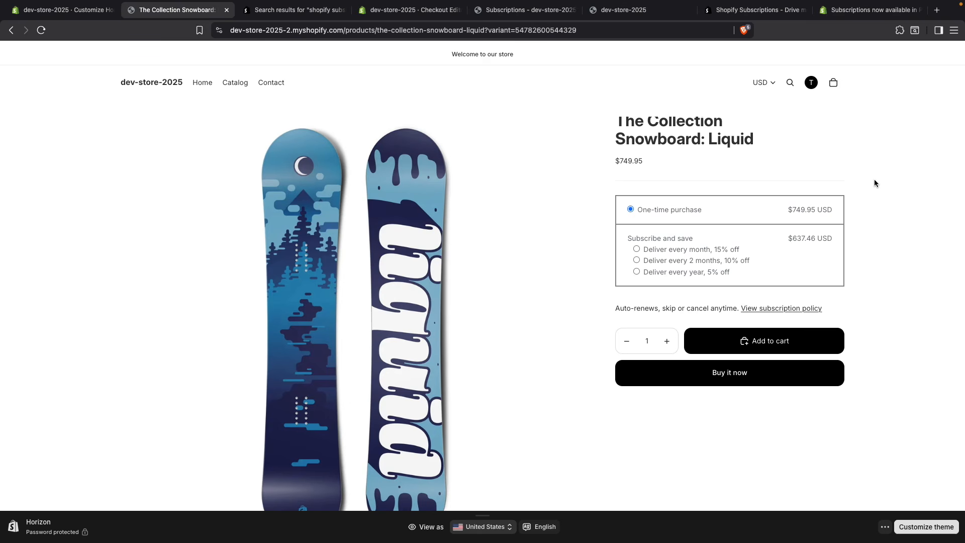
{"action": "key", "text": "super+alt+i"}
{"action": "left_click", "coordinate": [417, 49]}
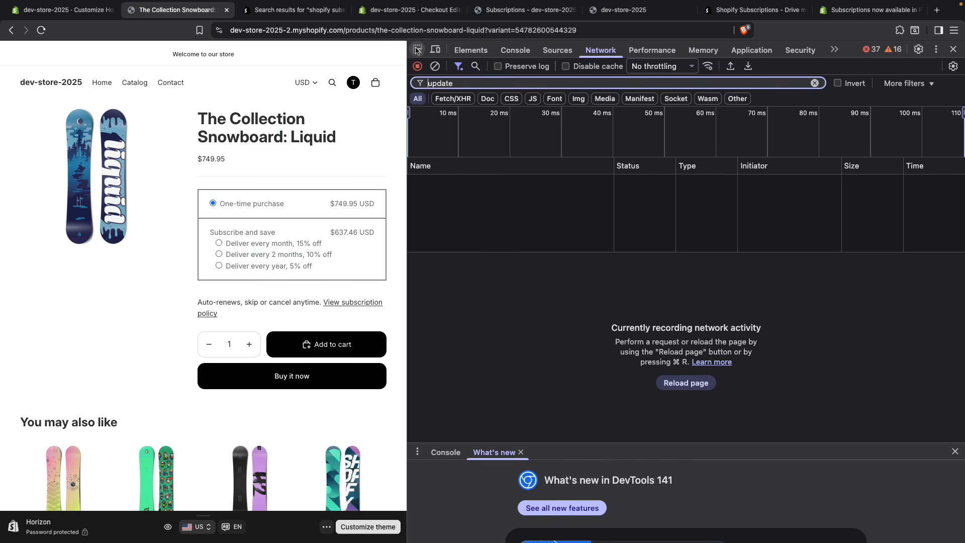
{"action": "left_click", "coordinate": [369, 203]}
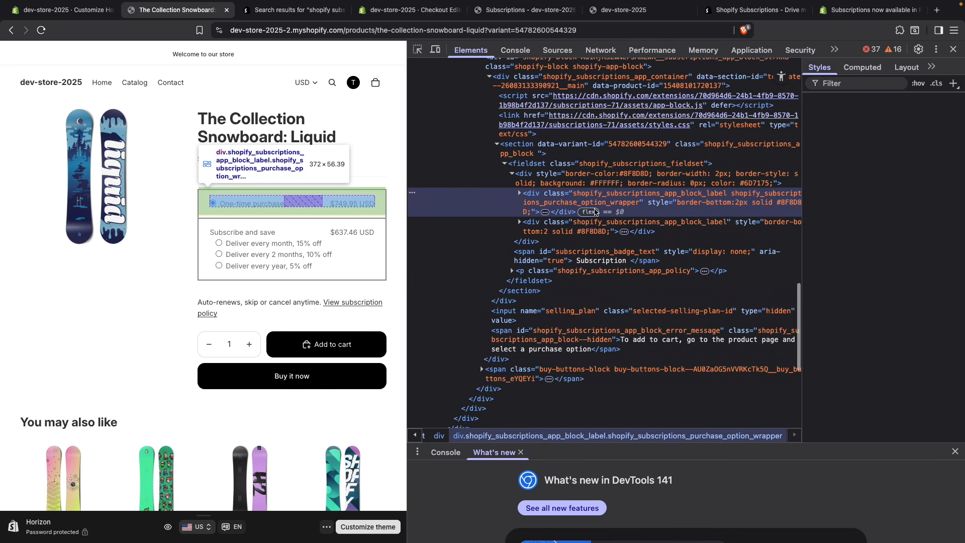
{"action": "scroll", "coordinate": [558, 212], "scroll_direction": "up", "scroll_amount": 1}
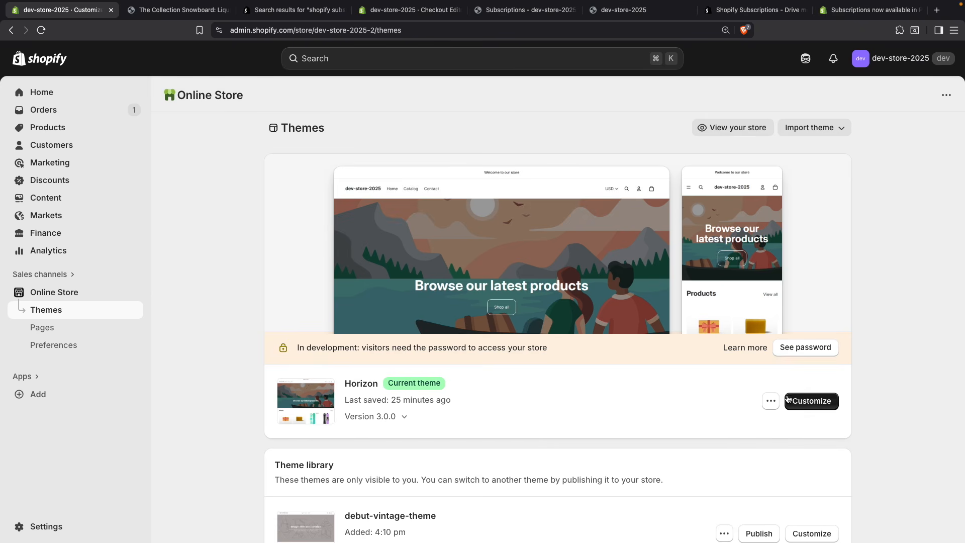
Step: Open the Horizon theme's code editor and find and open the product-information.liquid section file
{"action": "left_click", "coordinate": [770, 401]}
{"action": "left_click", "coordinate": [722, 358]}
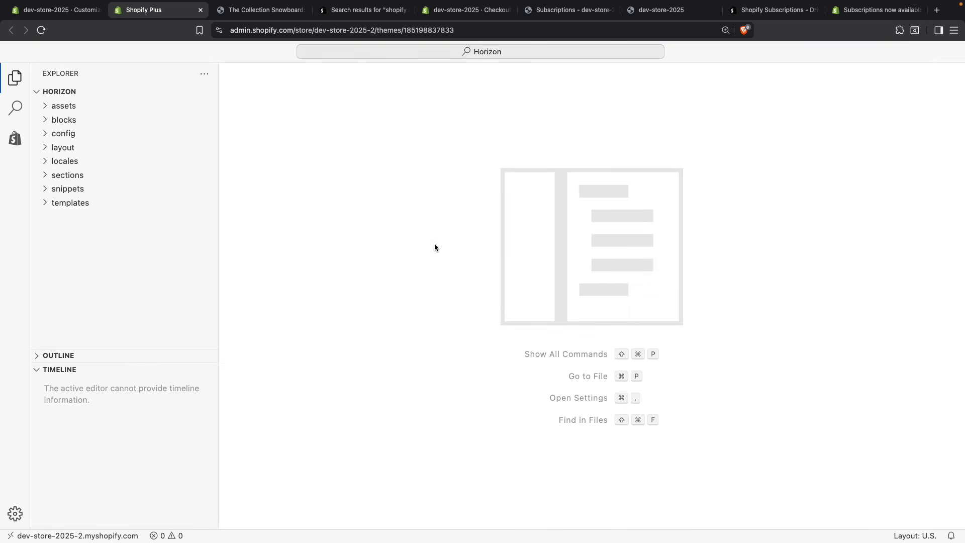
{"action": "key", "text": "super+p"}
{"action": "type", "text": "product-"}
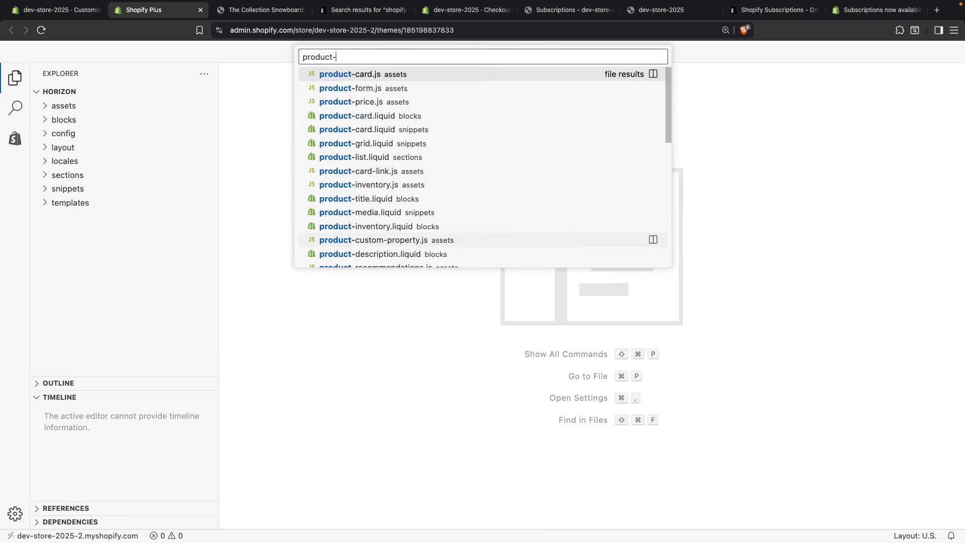
{"action": "type", "text": "inform"}
{"action": "key", "text": "Return"}
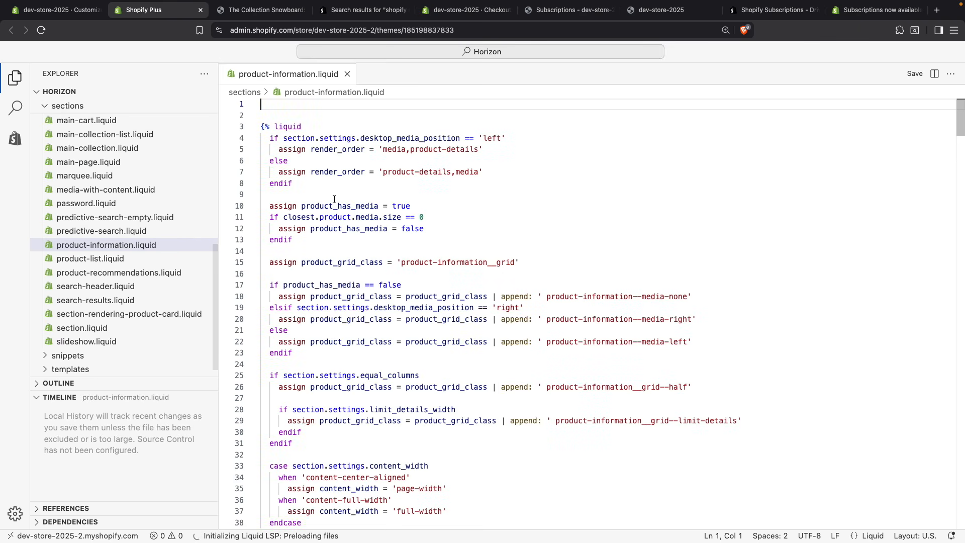
Step: Locate the stylesheet block in product-information.liquid and place the cursor after its opening tag
{"action": "scroll", "coordinate": [334, 199], "scroll_direction": "down", "scroll_amount": 10}
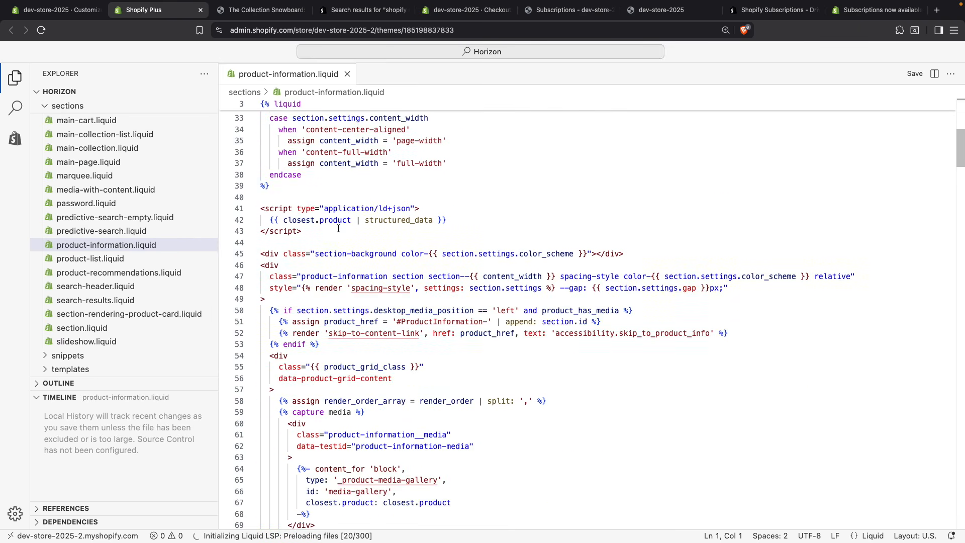
{"action": "scroll", "coordinate": [338, 228], "scroll_direction": "down", "scroll_amount": 15}
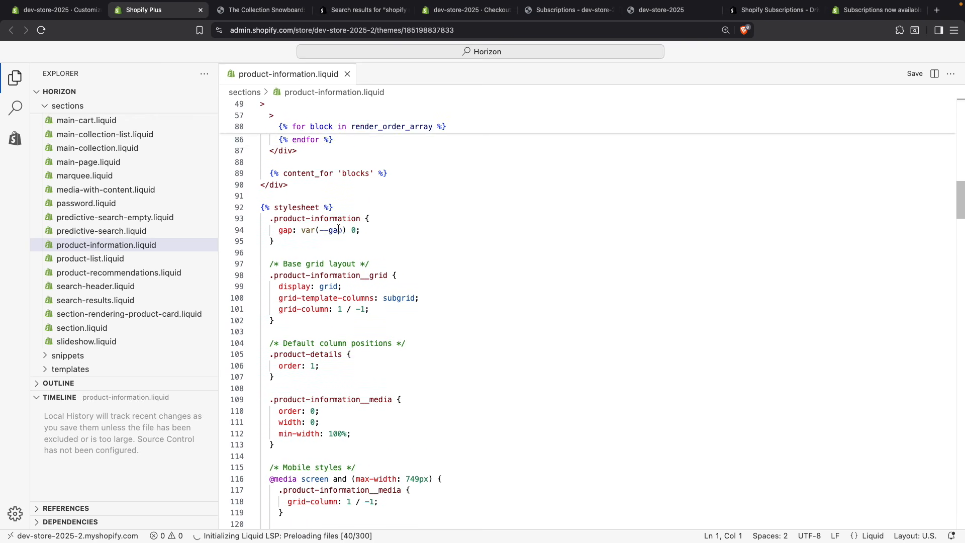
{"action": "scroll", "coordinate": [338, 228], "scroll_direction": "down", "scroll_amount": 1}
{"action": "left_click", "coordinate": [351, 181]}
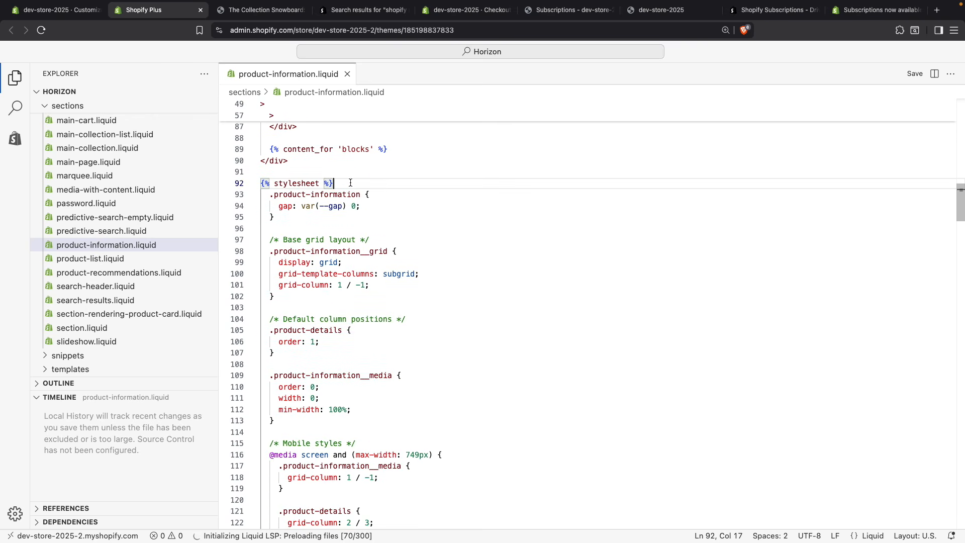
Step: Copy the .shopify_subscriptions_app_block_label selector from the Subscribe and save option on the Liquid snowboard page and trace its markup up to the product-information section
{"action": "left_click", "coordinate": [261, 10]}
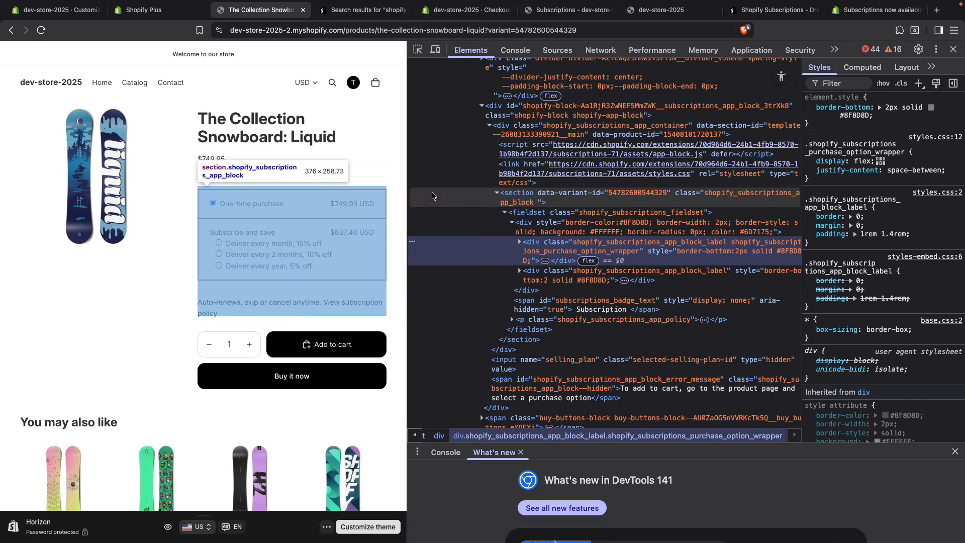
{"action": "left_click", "coordinate": [417, 50]}
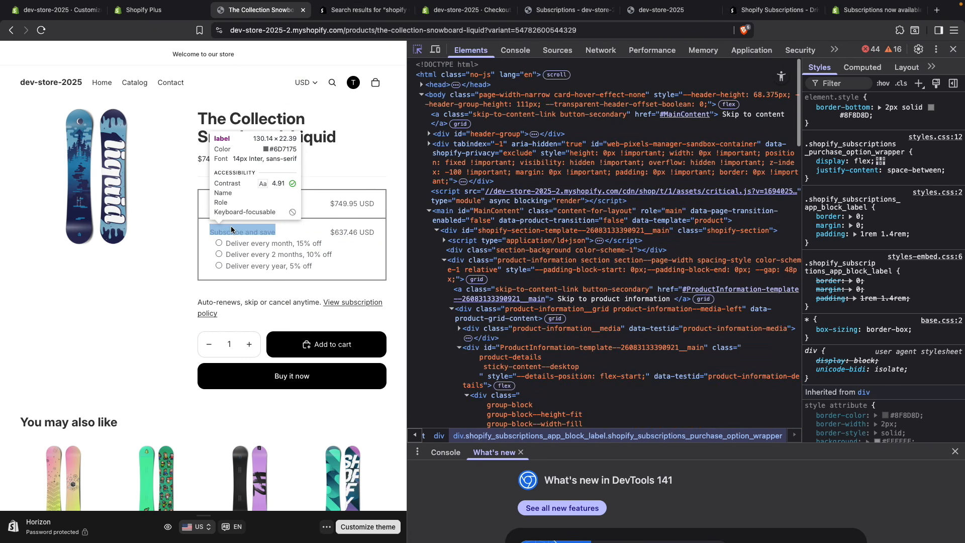
{"action": "left_click", "coordinate": [209, 226]}
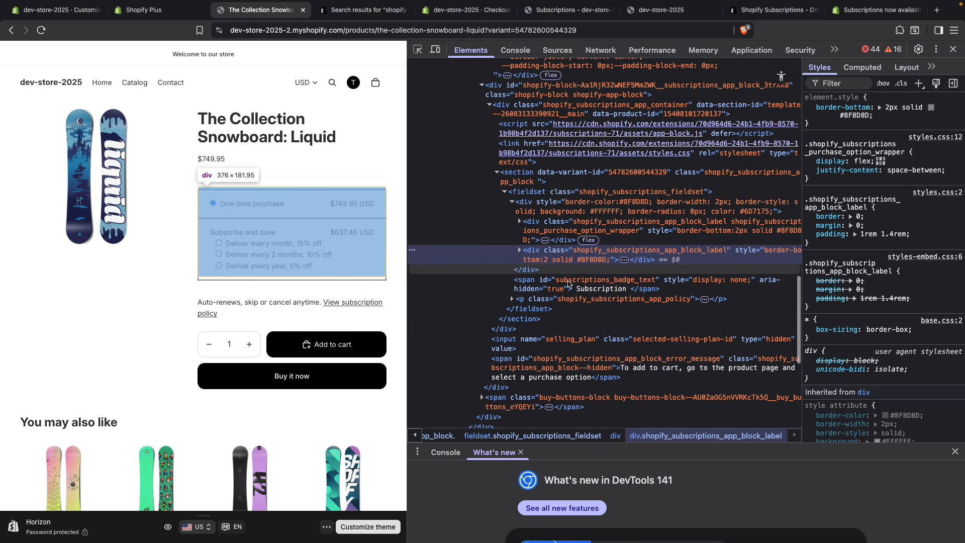
{"action": "left_click", "coordinate": [834, 136]}
{"action": "key", "text": "super+c"}
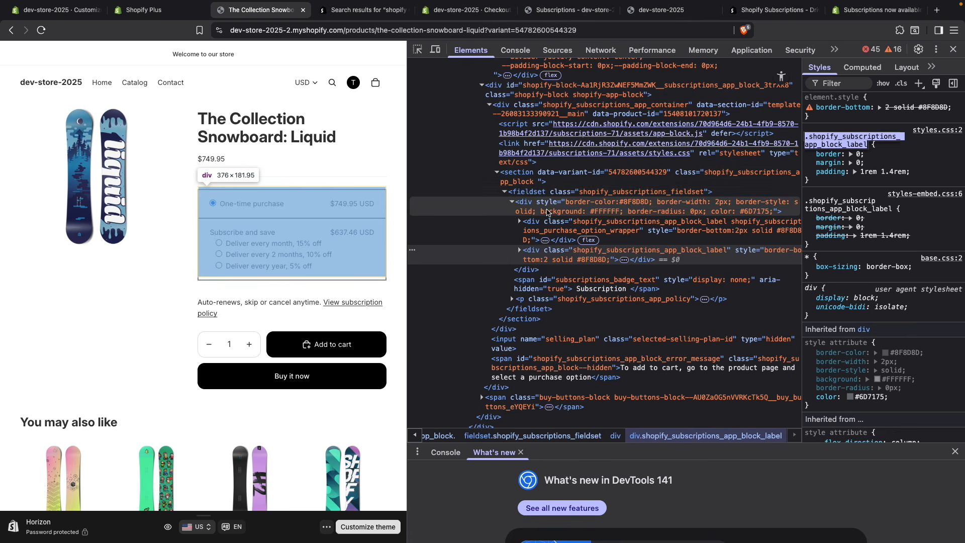
{"action": "scroll", "coordinate": [547, 212], "scroll_direction": "up", "scroll_amount": 3}
{"action": "scroll", "coordinate": [547, 212], "scroll_direction": "up", "scroll_amount": 10}
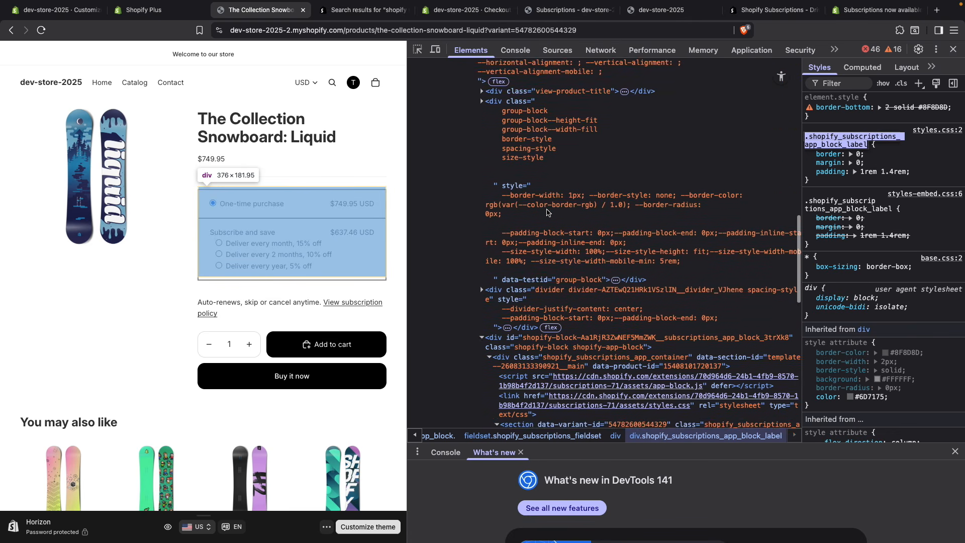
{"action": "scroll", "coordinate": [547, 212], "scroll_direction": "up", "scroll_amount": 8}
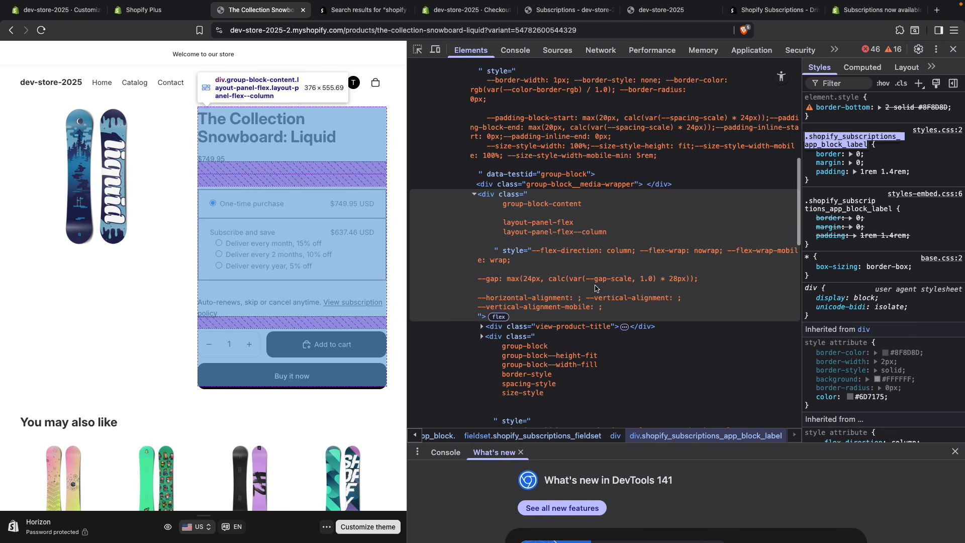
{"action": "scroll", "coordinate": [595, 289], "scroll_direction": "up", "scroll_amount": 7}
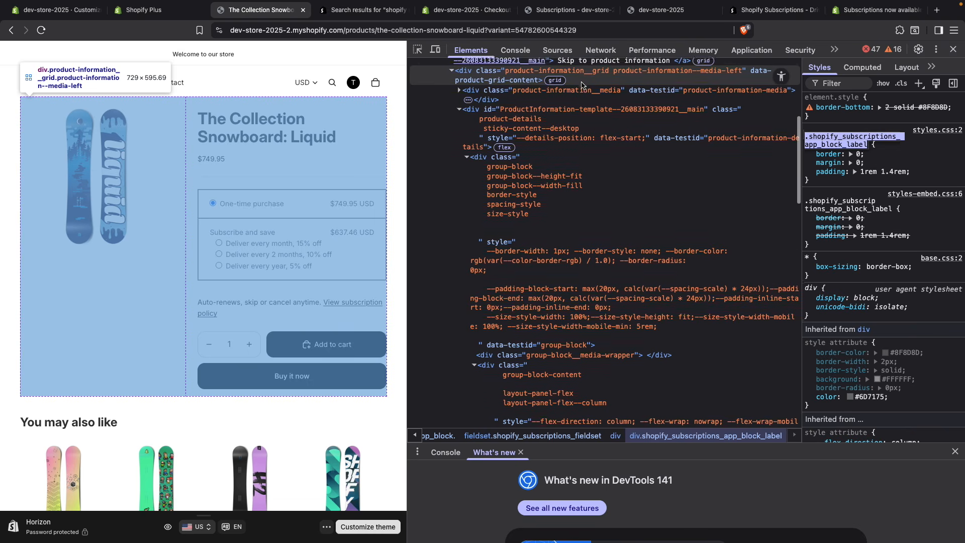
{"action": "scroll", "coordinate": [581, 84], "scroll_direction": "up", "scroll_amount": 1}
{"action": "scroll", "coordinate": [578, 91], "scroll_direction": "up", "scroll_amount": 2}
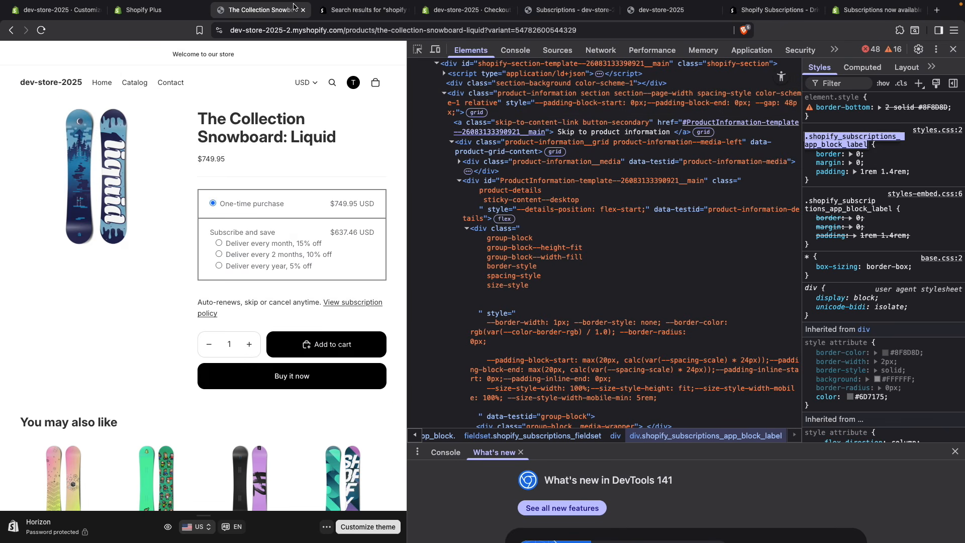
Step: Add a ".product-information .shopify_subscriptions_app_block_label" rule with "padding-inline: 0;" at the start of the stylesheet in product-information.liquid
{"action": "left_click", "coordinate": [160, 11]}
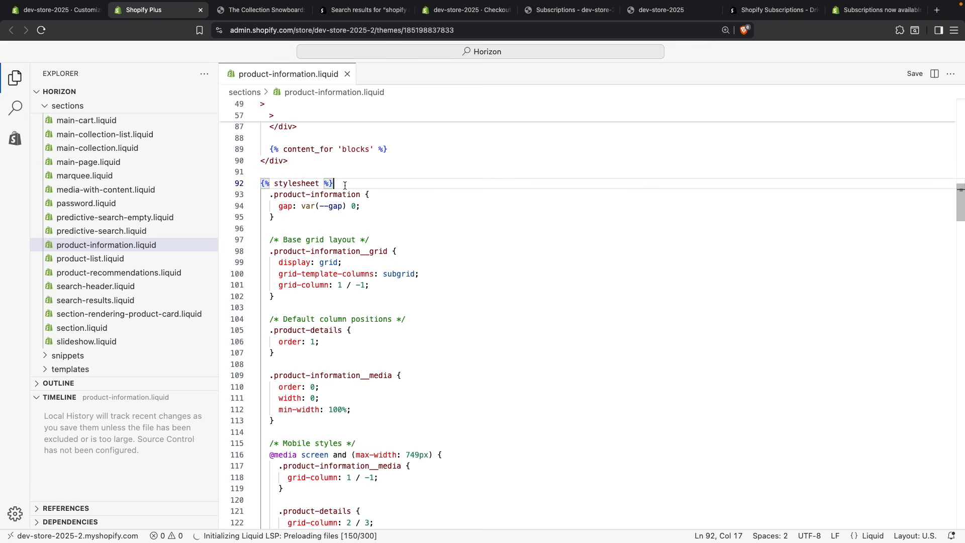
{"action": "key", "text": "Return"}
{"action": "type", "text": ".product-information ."}
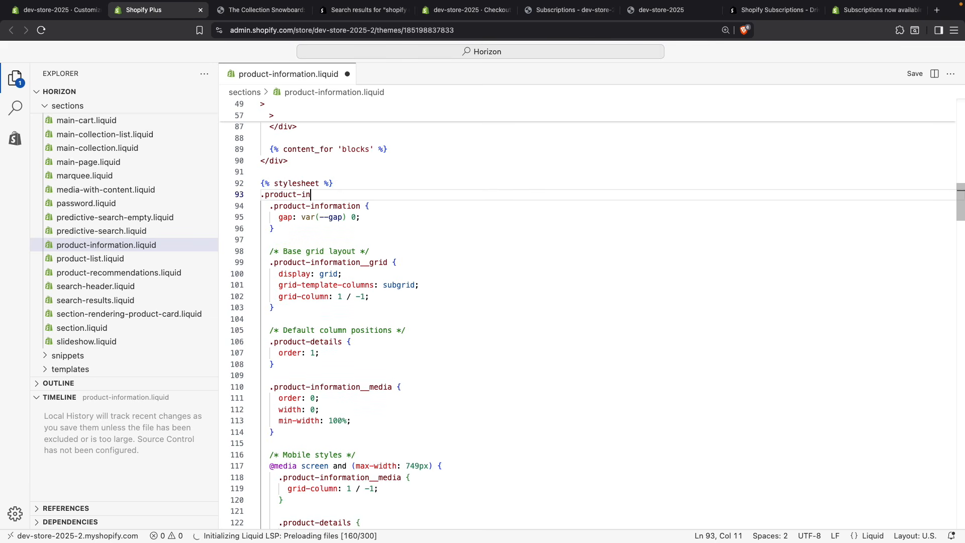
{"action": "key", "text": "super+v"}
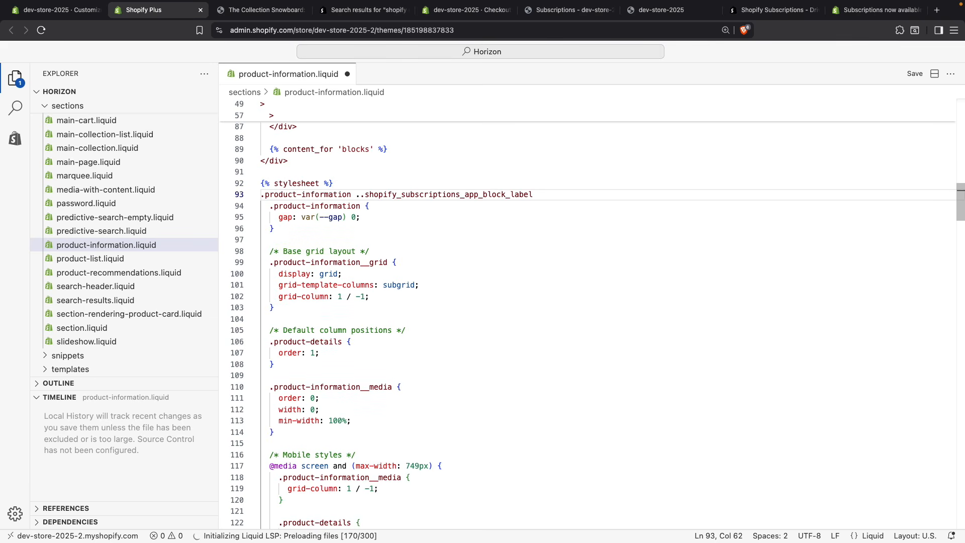
{"action": "key", "text": "BackSpace"}
{"action": "type", "text": "{"}
{"action": "key", "text": "Return"}
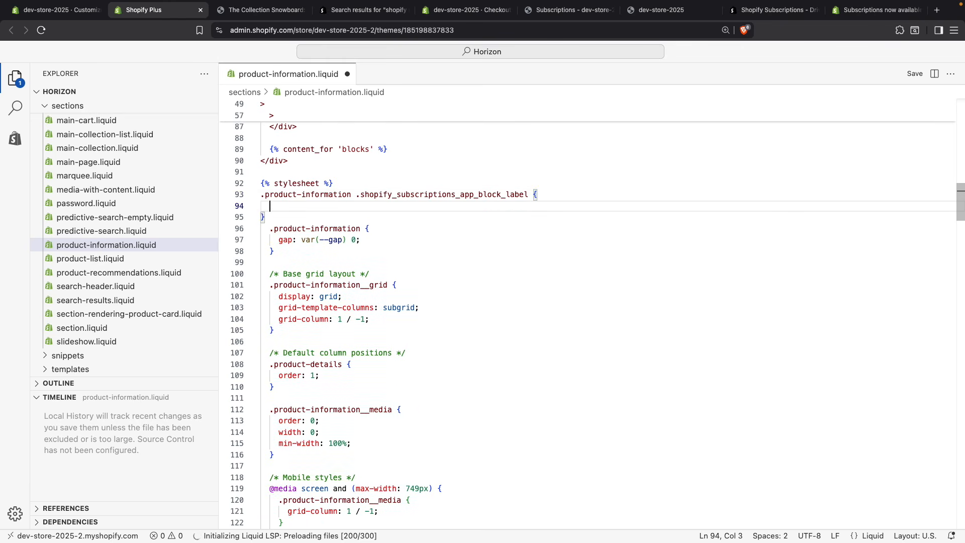
{"action": "type", "text": "padding-inline: 0;"}
{"action": "key", "text": "Down"}
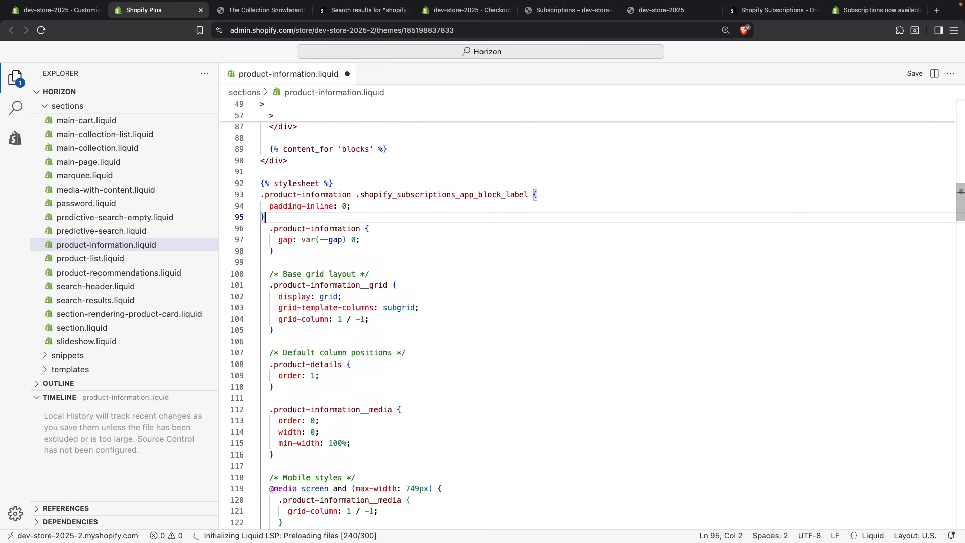
Step: Copy the fieldset's class from the product page markup and add it as a .shopify_subscriptions_fieldset selector below the padding rule
{"action": "key", "text": "Return"}
{"action": "key", "text": "Return"}
{"action": "left_click", "coordinate": [251, 11]}
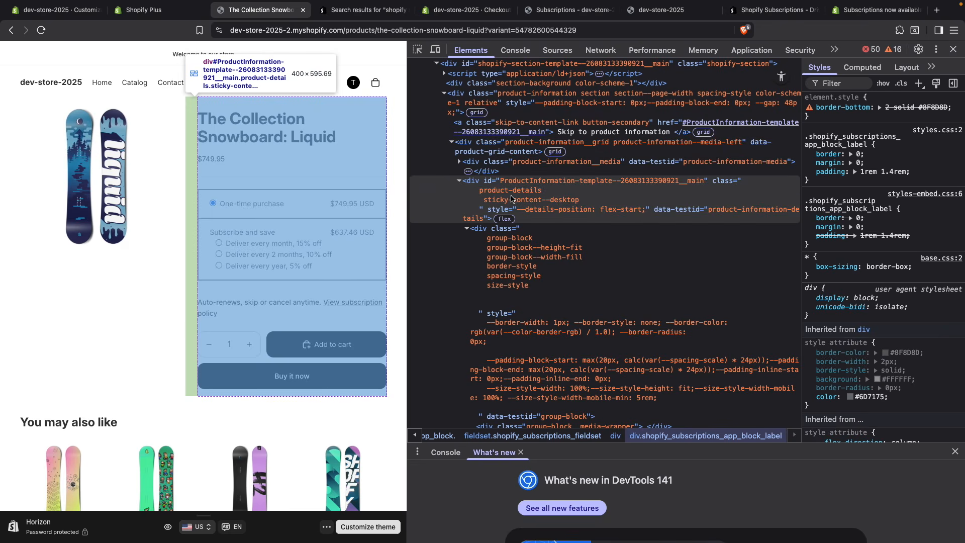
{"action": "left_click", "coordinate": [417, 50]}
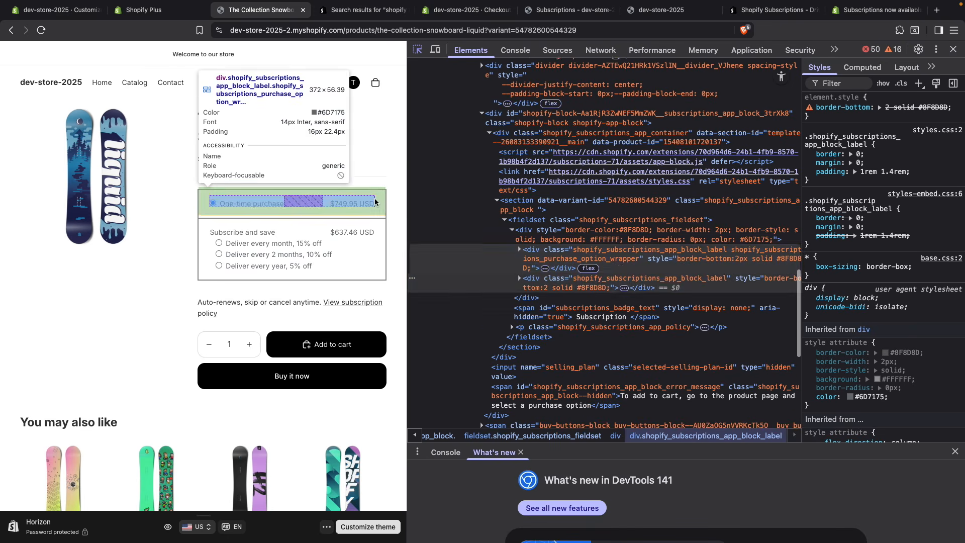
{"action": "left_click", "coordinate": [378, 203]}
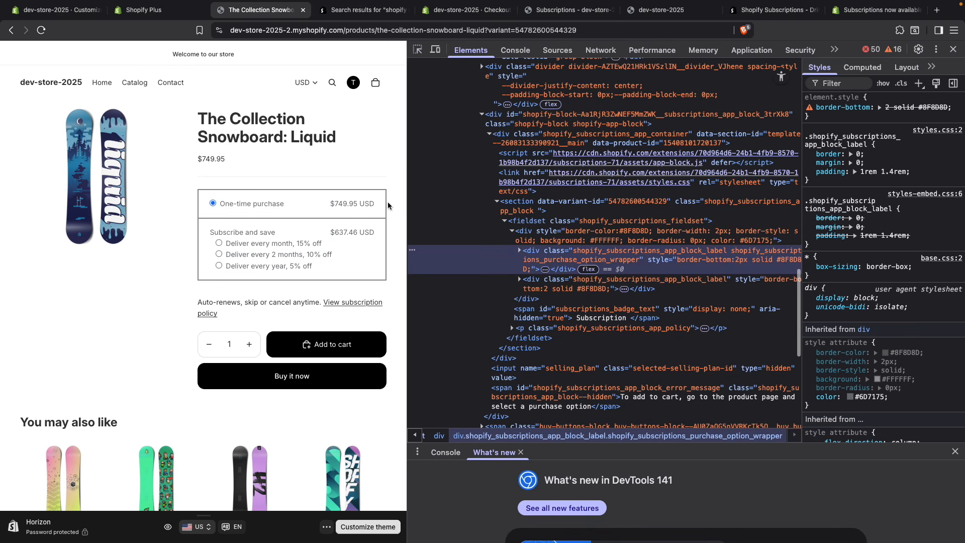
{"action": "double_click", "coordinate": [592, 222]}
{"action": "key", "text": "super+c"}
{"action": "left_click", "coordinate": [143, 10]}
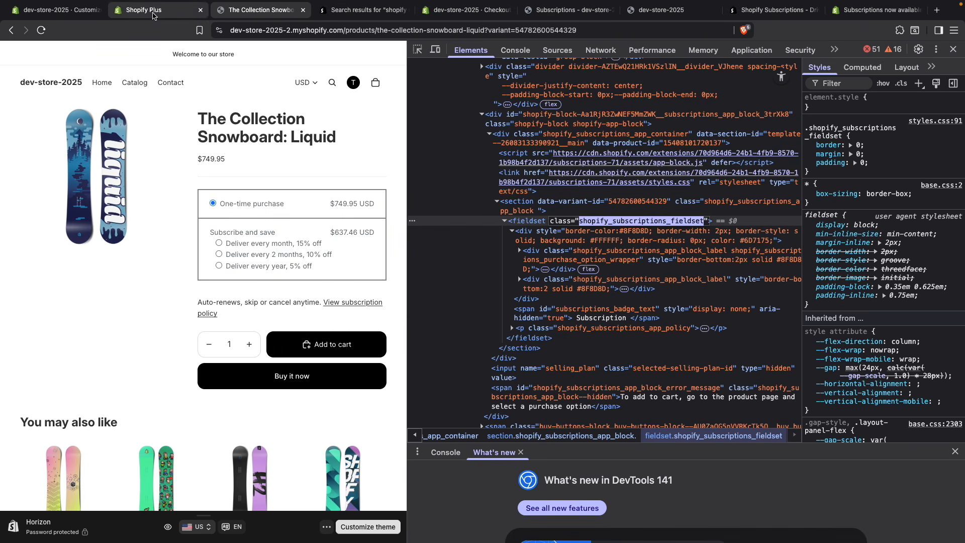
{"action": "type", "text": "."}
{"action": "key", "text": "super+v"}
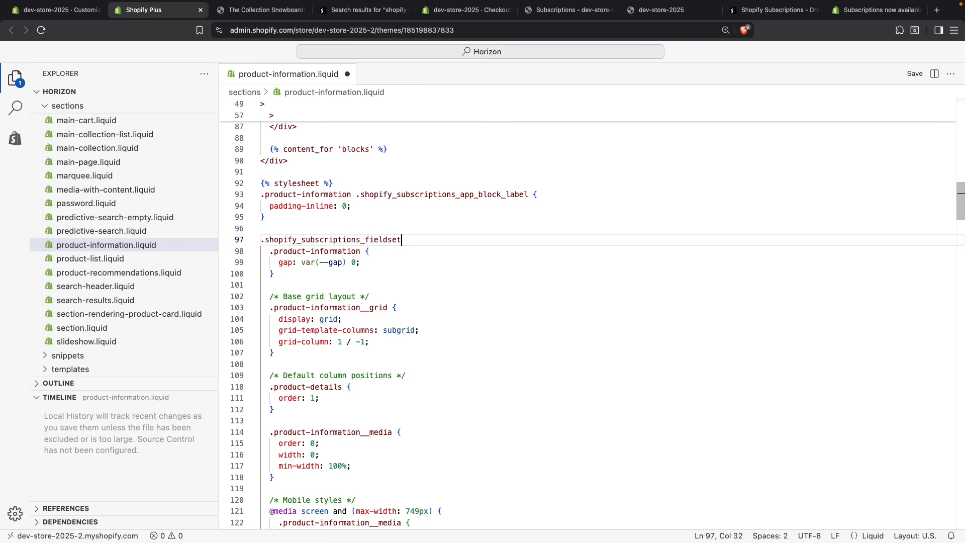
Step: Prefix the .shopify_subscriptions_fieldset selector with .product-information, copied from the first rule, and add a pair of braces
{"action": "left_click", "coordinate": [343, 195]}
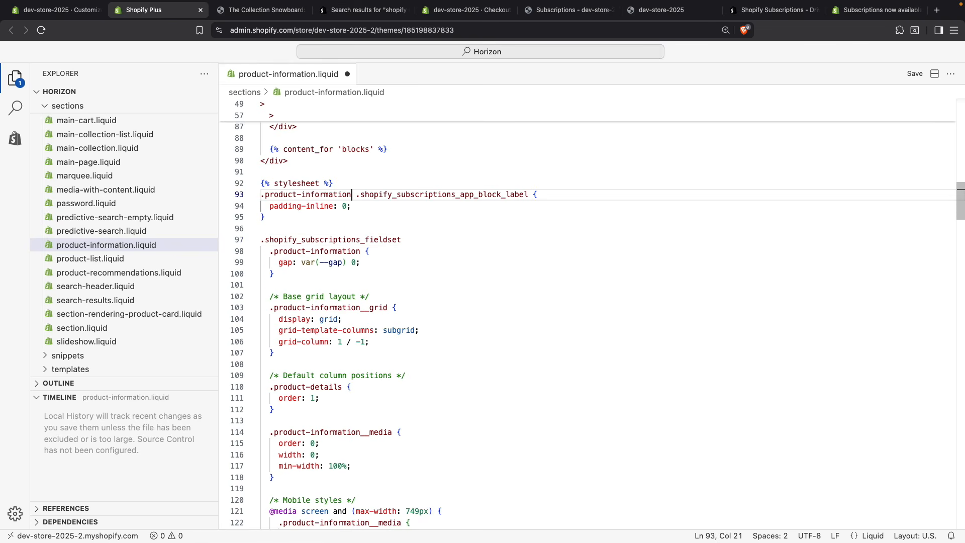
{"action": "key", "text": "shift+Home"}
{"action": "key", "text": "super+c"}
{"action": "left_click", "coordinate": [417, 254]}
{"action": "key", "text": "Up"}
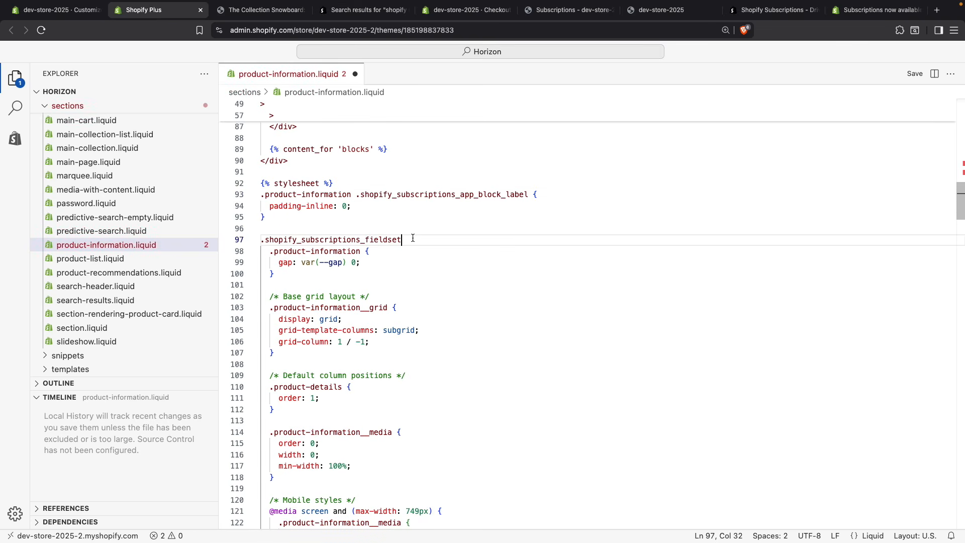
{"action": "key", "text": "super+Left"}
{"action": "key", "text": "super+v"}
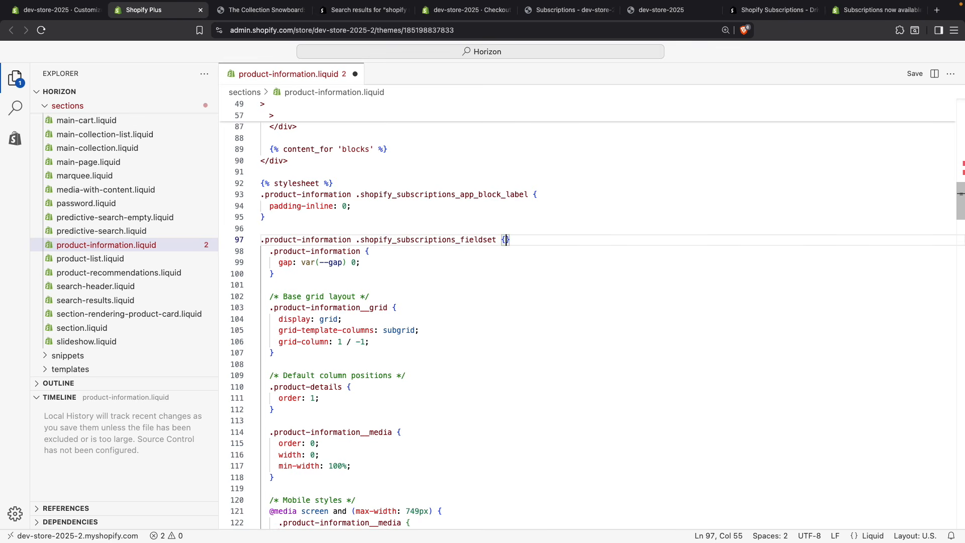
Step: Add "font-weight: bold;" to the fieldset rule and save product-information.liquid
{"action": "key", "text": "Return"}
{"action": "type", "text": "font-"}
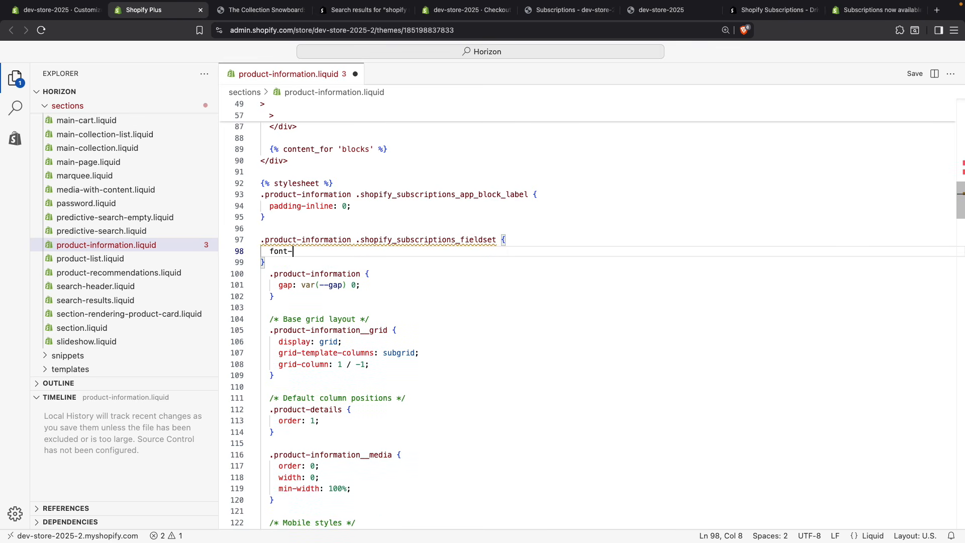
{"action": "type", "text": "weight: bold;"}
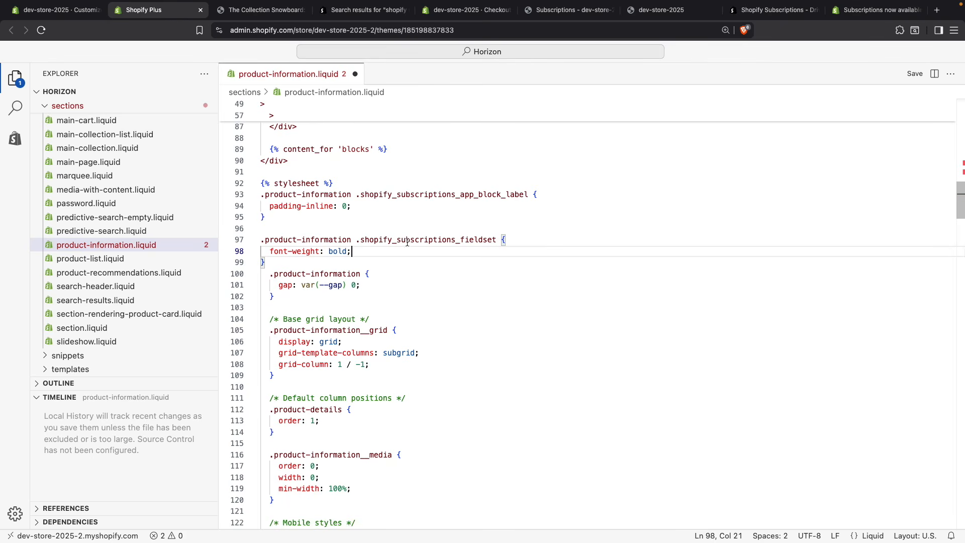
{"action": "key", "text": "super+s"}
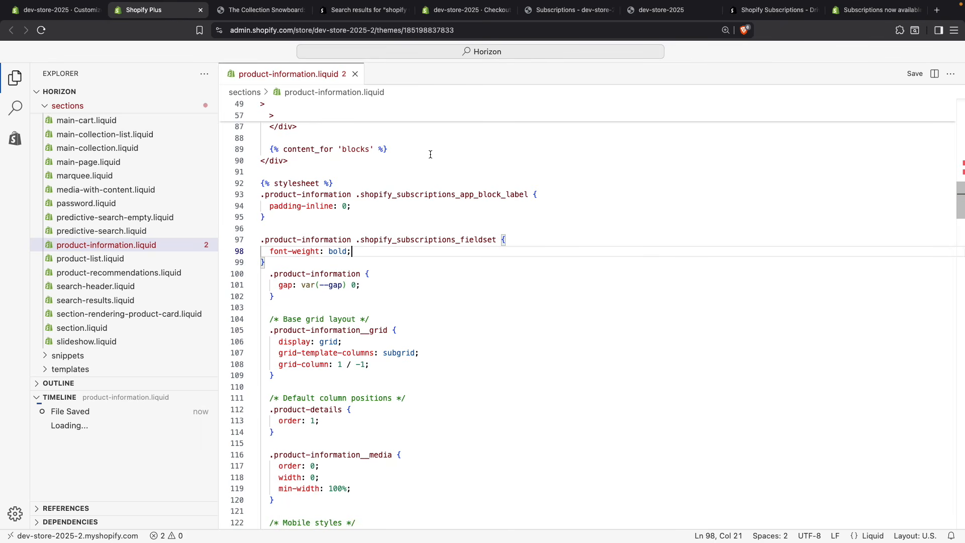
Step: Reload The Collection Snowboard: Liquid product page to check the restyled subscription widget, and return to the code editor
{"action": "left_click", "coordinate": [266, 12]}
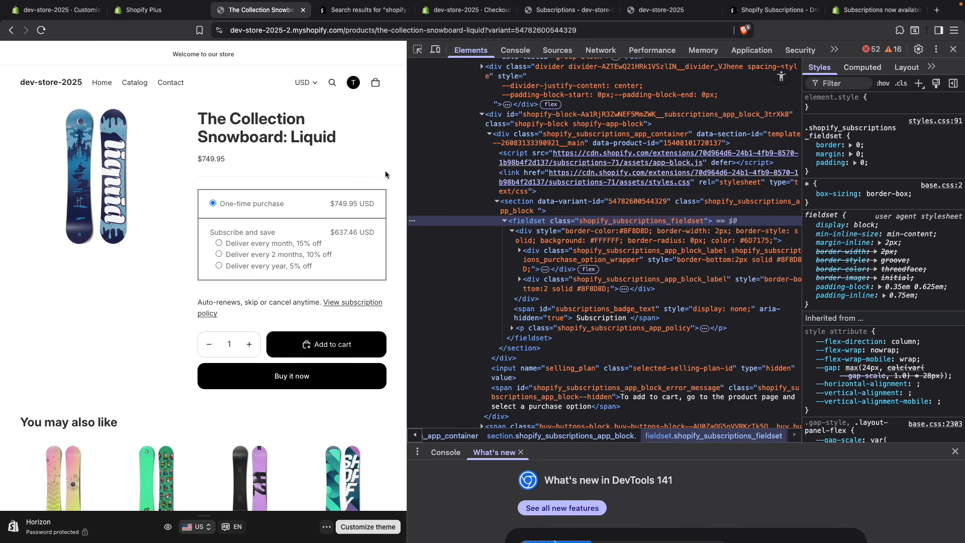
{"action": "key", "text": "super+r"}
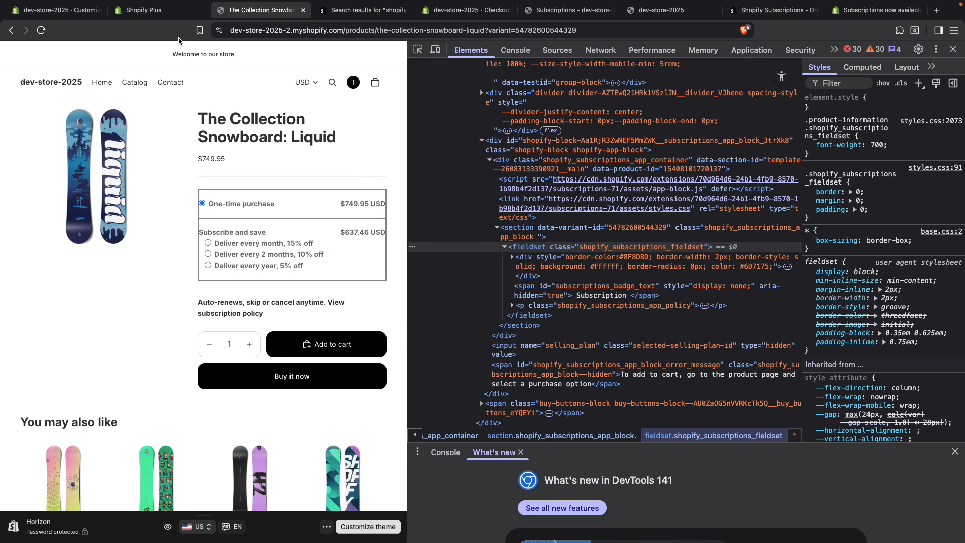
{"action": "left_click", "coordinate": [126, 12]}
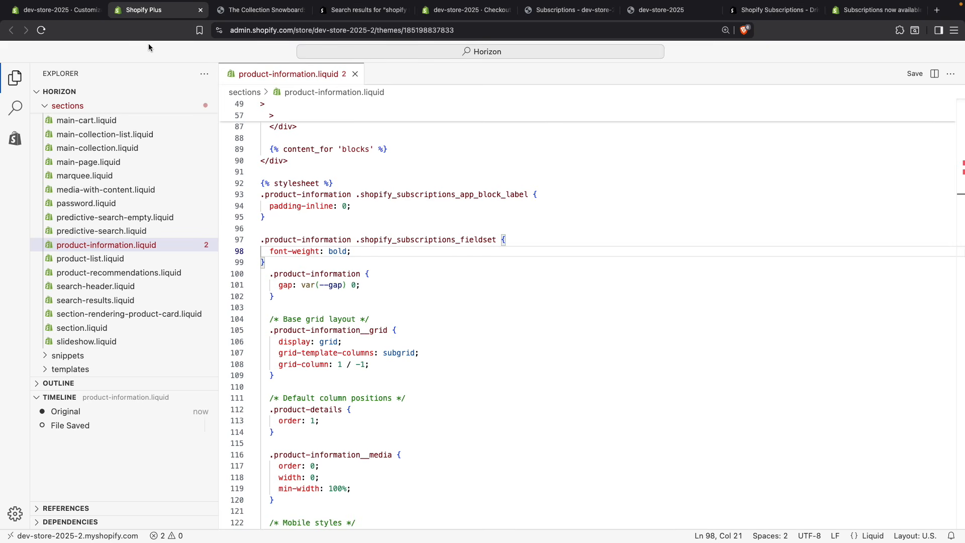
Step: Open the Horizon theme's customizer from the Themes page and load the Default product template
{"action": "left_click", "coordinate": [56, 10]}
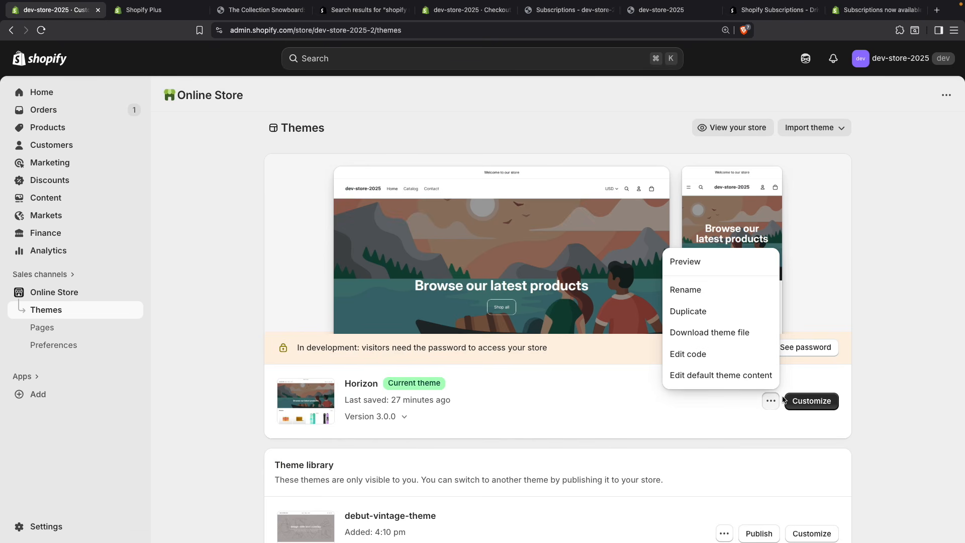
{"action": "left_click", "coordinate": [801, 408]}
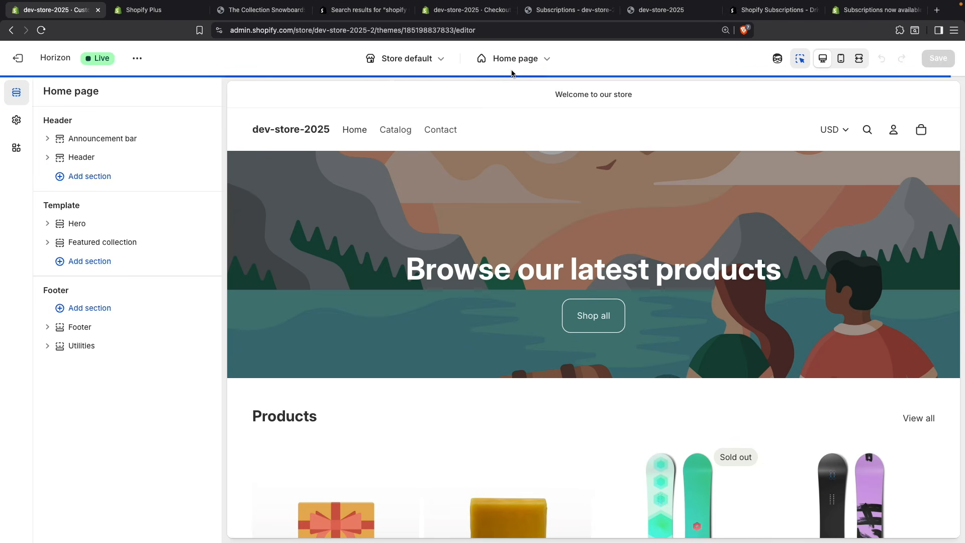
{"action": "left_click", "coordinate": [515, 67]}
{"action": "left_click", "coordinate": [505, 128]}
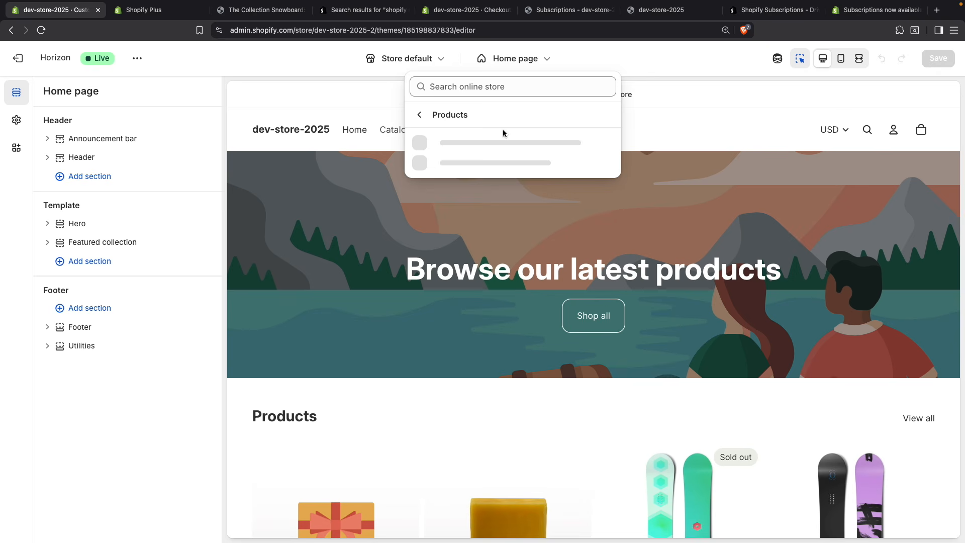
{"action": "left_click", "coordinate": [481, 150]}
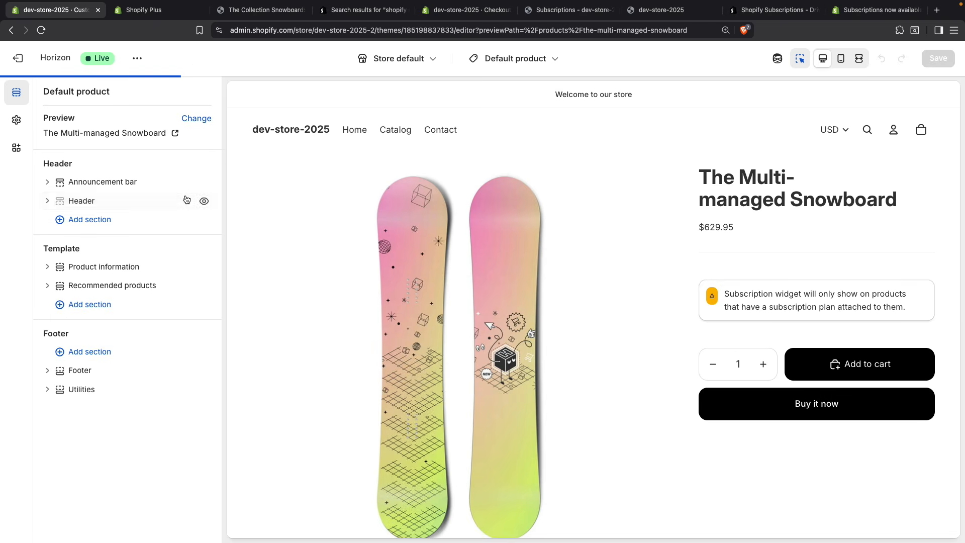
Step: Set the Subscription widget block's border thickness to 0 px
{"action": "left_click", "coordinate": [798, 300]}
{"action": "left_click_drag", "start_coordinate": [115, 344], "coordinate": [109, 345]}
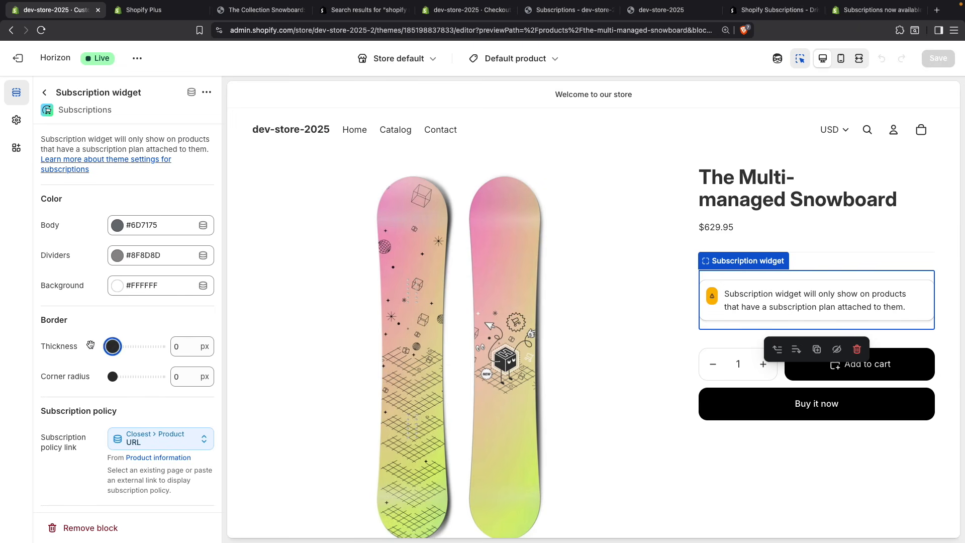
Step: Save the Subscription widget block's settings and reload The Collection Snowboard: Liquid product page to check the widget's border
{"action": "left_click", "coordinate": [946, 60]}
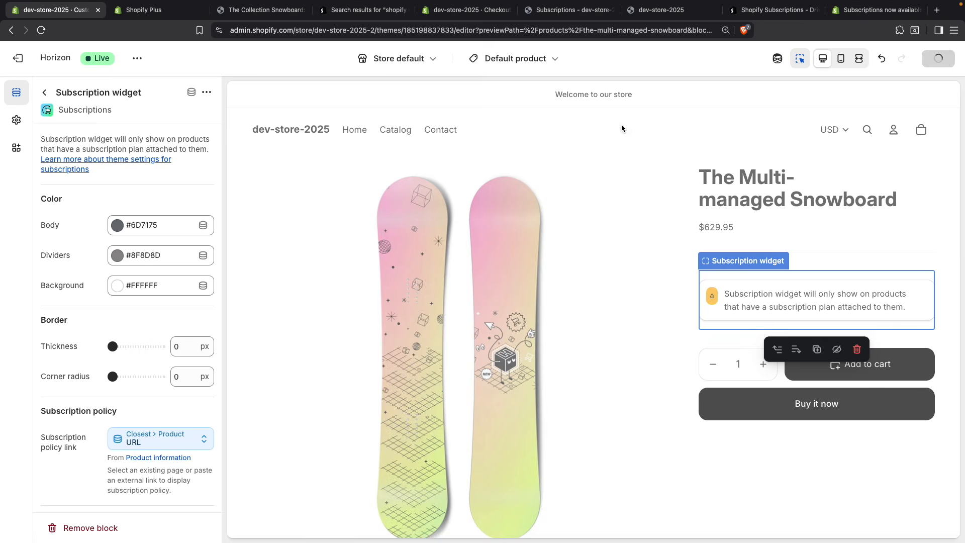
{"action": "left_click", "coordinate": [263, 18]}
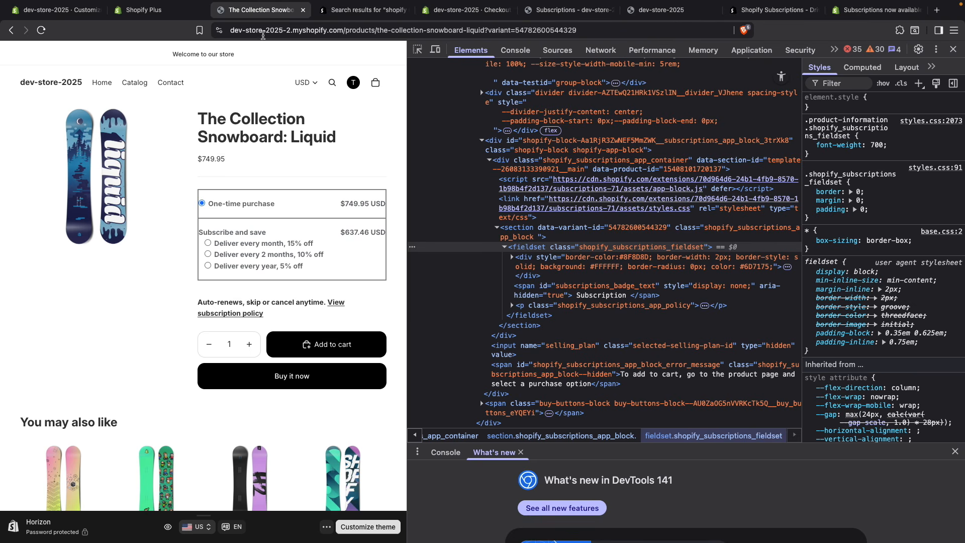
{"action": "key", "text": "super+r"}
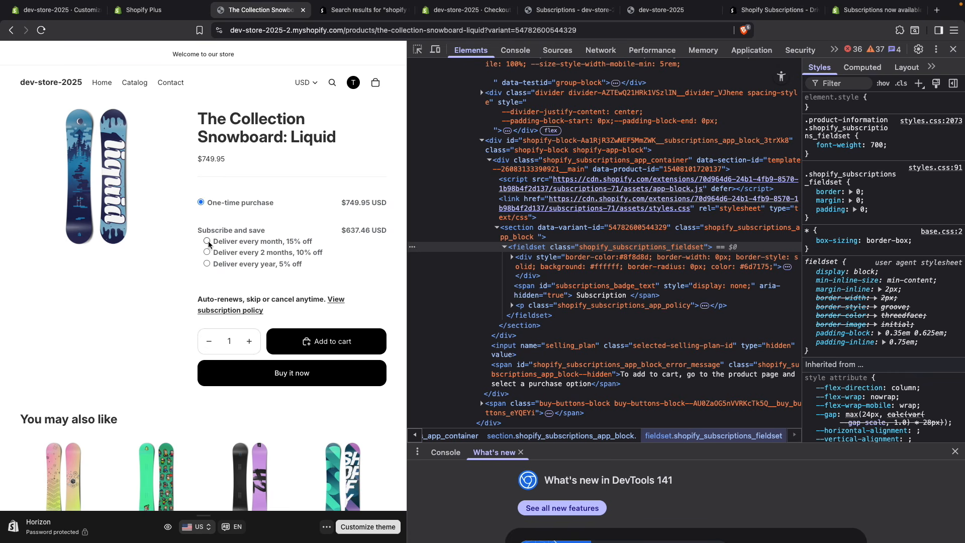
Step: Return to product-information.liquid and start a new ".product-information" selector below the subscriptions fieldset rule in the stylesheet
{"action": "left_click", "coordinate": [156, 10]}
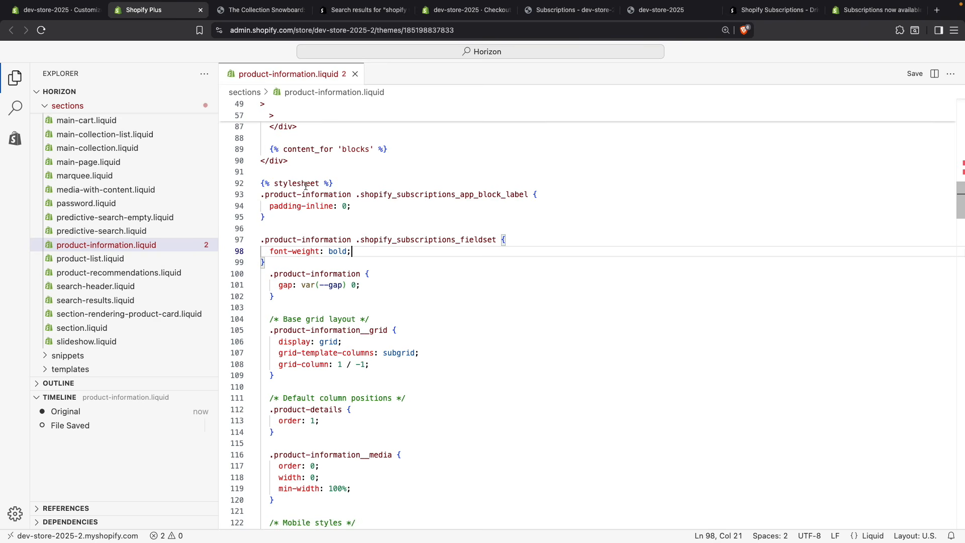
{"action": "left_click", "coordinate": [311, 274]}
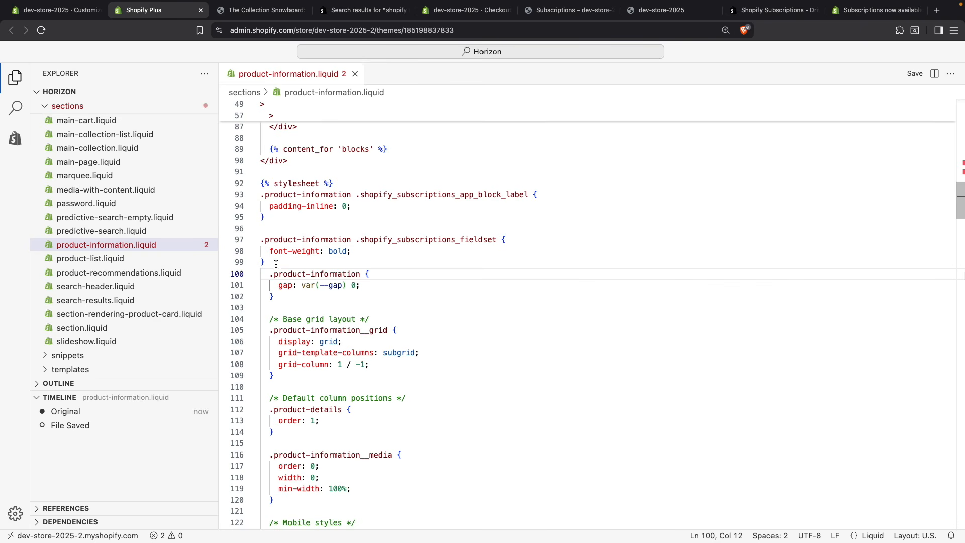
{"action": "left_click", "coordinate": [351, 240]}
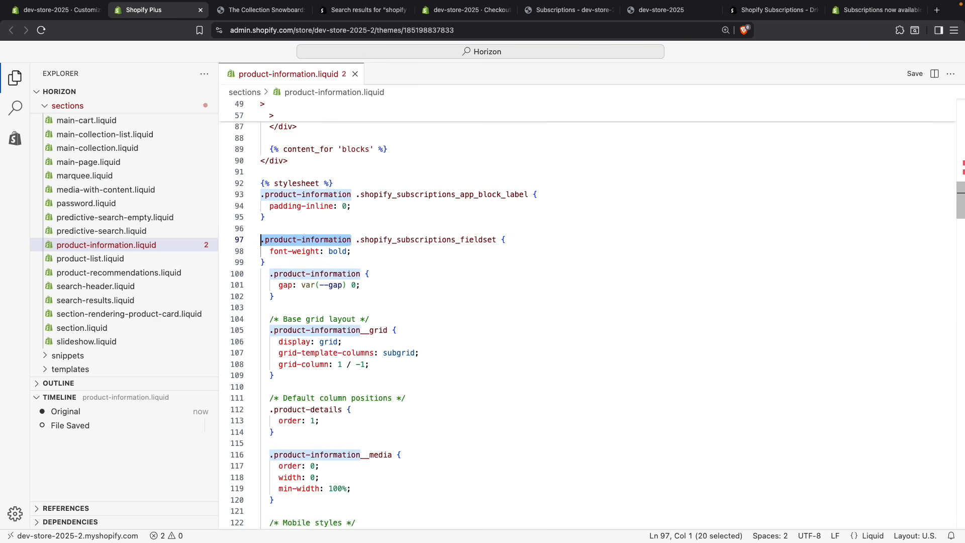
{"action": "left_click", "coordinate": [352, 251]}
{"action": "key", "text": "Return"}
{"action": "key", "text": "BackSpace"}
{"action": "key", "text": "BackSpace"}
{"action": "key", "text": "Down"}
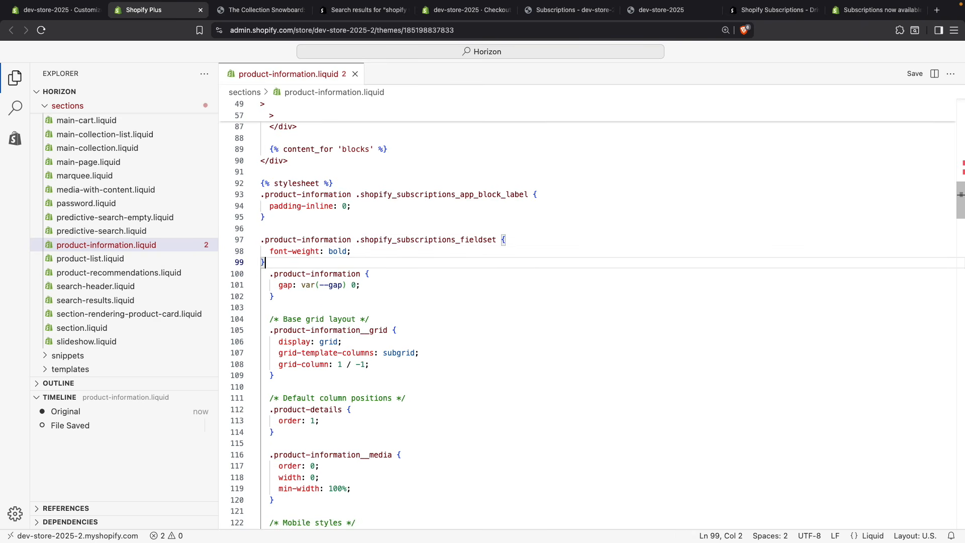
{"action": "key", "text": "Return"}
{"action": "key", "text": "Return"}
{"action": "type", "text": ".product-information"}
Step: Complete the new rule as ".product-information .shopify_subscriptions_fieldset input" with "accent-color: black;" and save the file
{"action": "left_click_drag", "start_coordinate": [497, 240], "coordinate": [361, 240]}
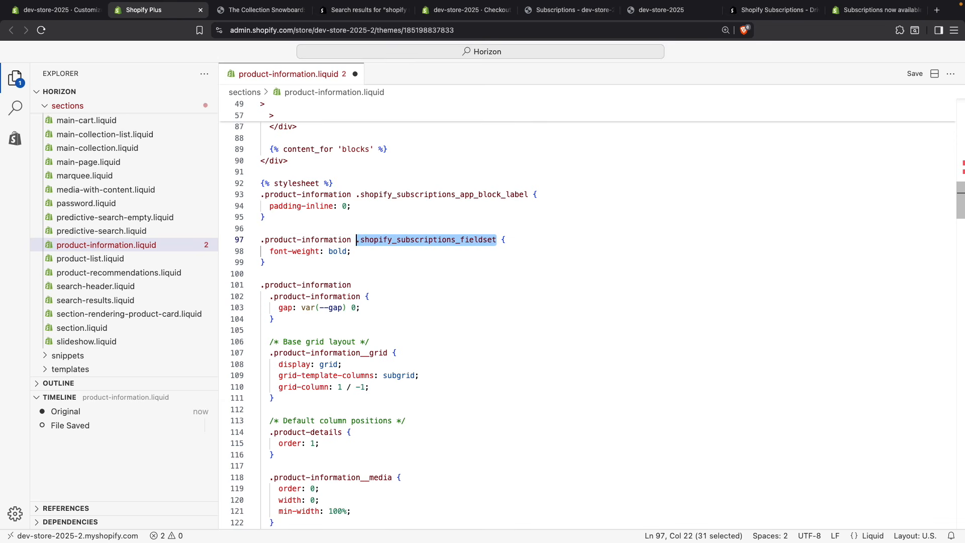
{"action": "type", "text": ".product-information"}
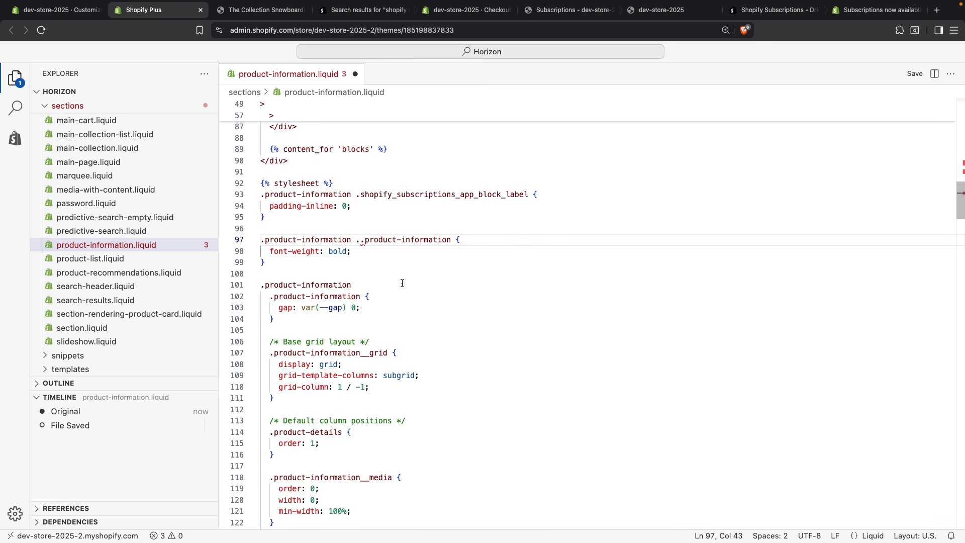
{"action": "key", "text": "super+z"}
{"action": "key", "text": "super+c"}
{"action": "left_click", "coordinate": [364, 280]}
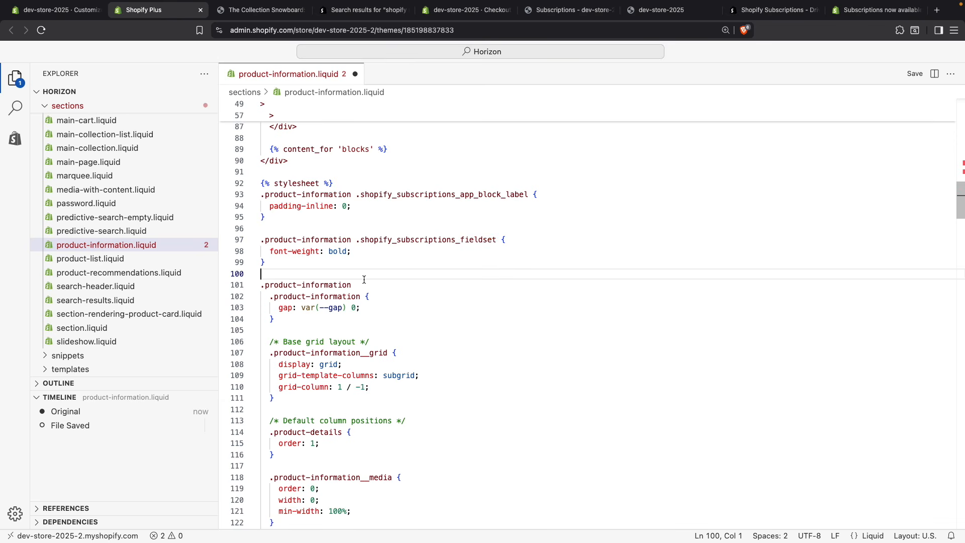
{"action": "type", "text": "."}
{"action": "key", "text": "super+v"}
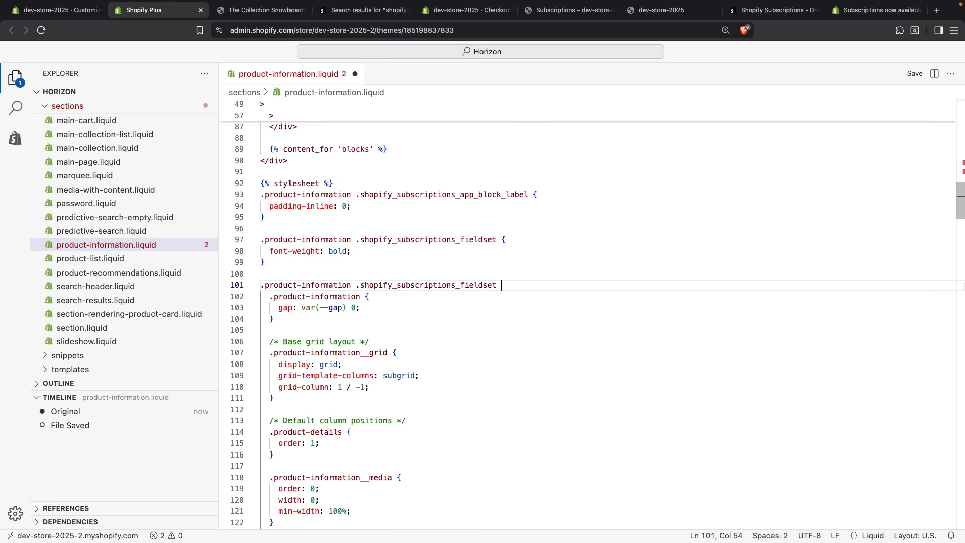
{"action": "type", "text": "input {"}
{"action": "key", "text": "Return"}
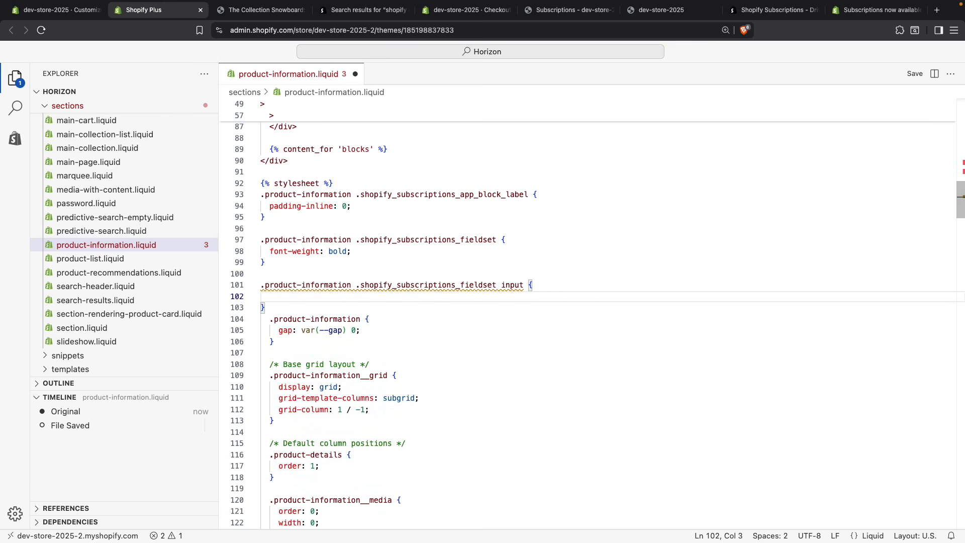
{"action": "type", "text": "acce"}
{"action": "key", "text": "Return"}
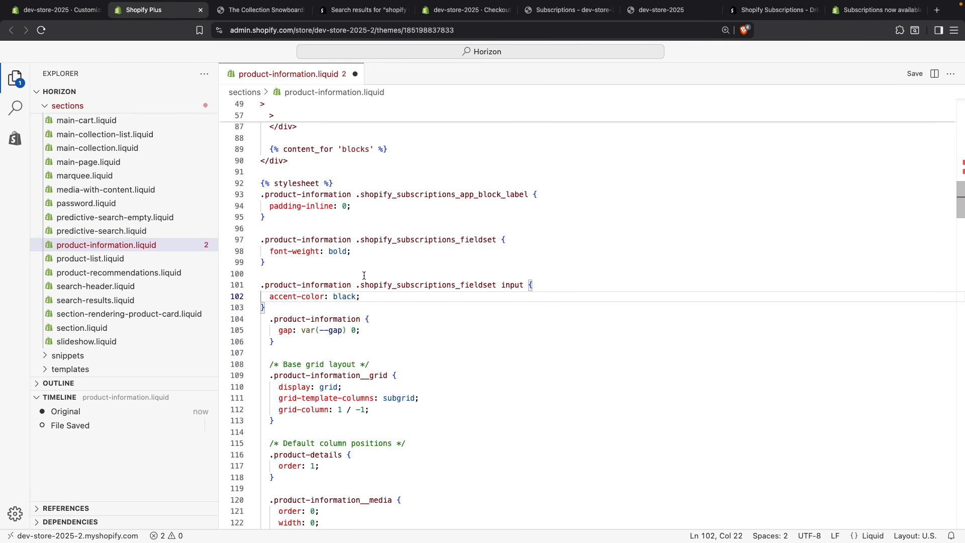
Step: Reload The Collection Snowboard: Liquid page, check the monthly and yearly delivery radio options, and close the developer tools
{"action": "left_click", "coordinate": [261, 9]}
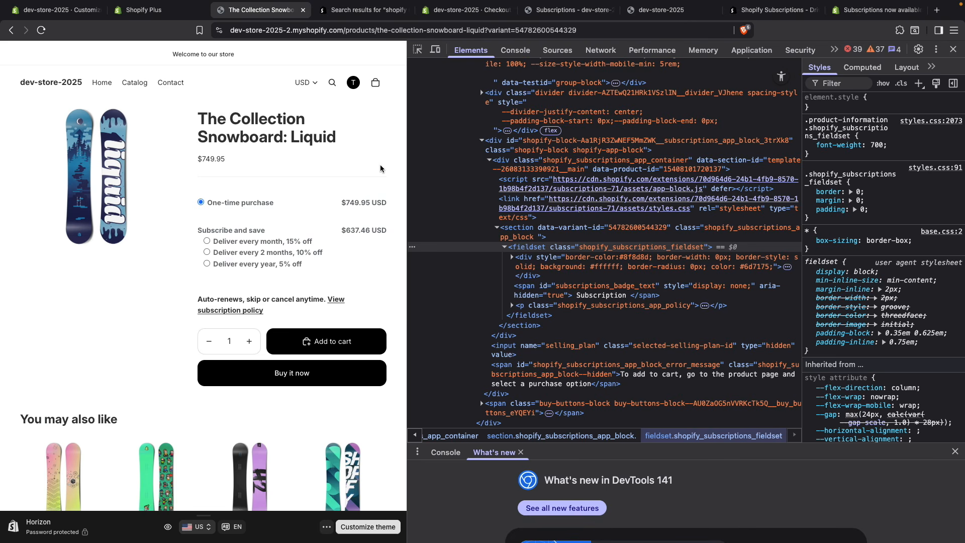
{"action": "key", "text": "super+r"}
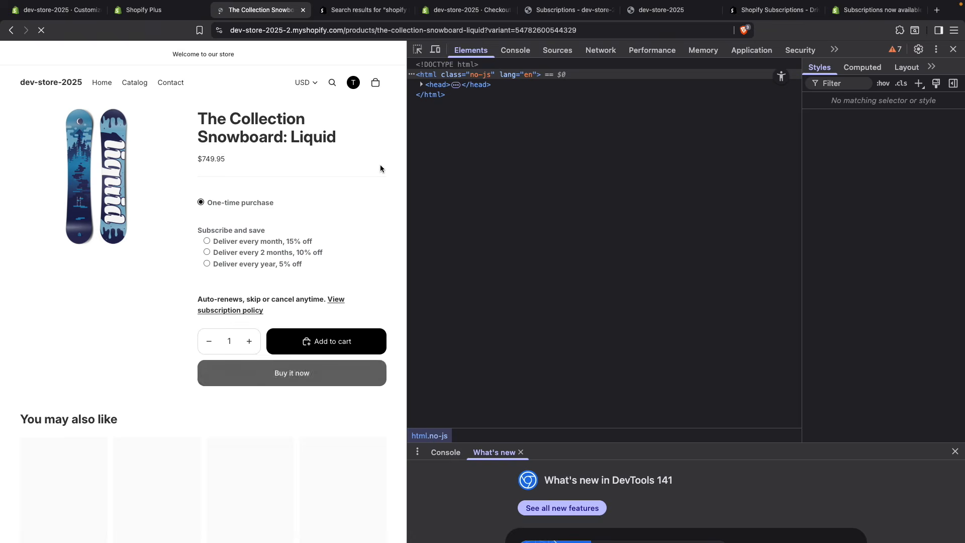
{"action": "left_click", "coordinate": [207, 242]}
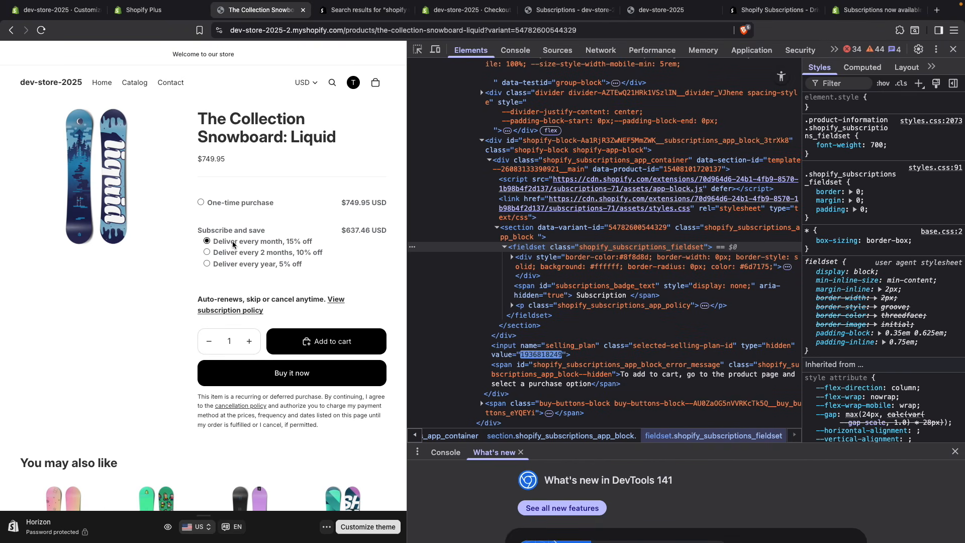
{"action": "left_click", "coordinate": [223, 266]}
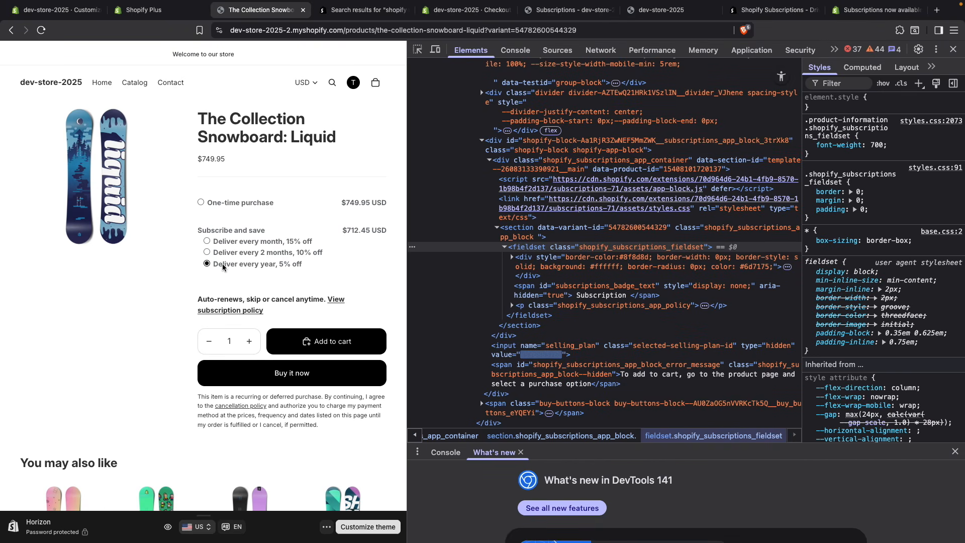
{"action": "key", "text": "super+alt+i"}
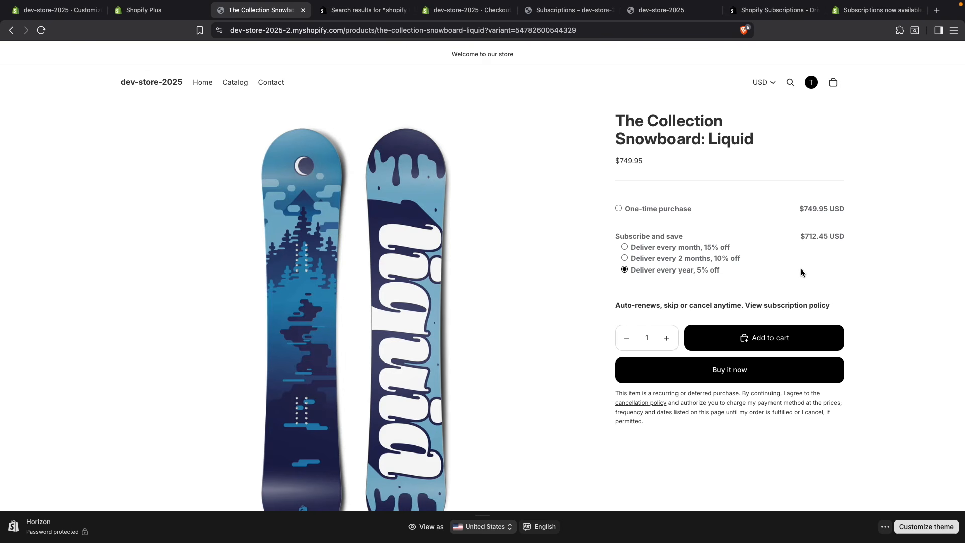